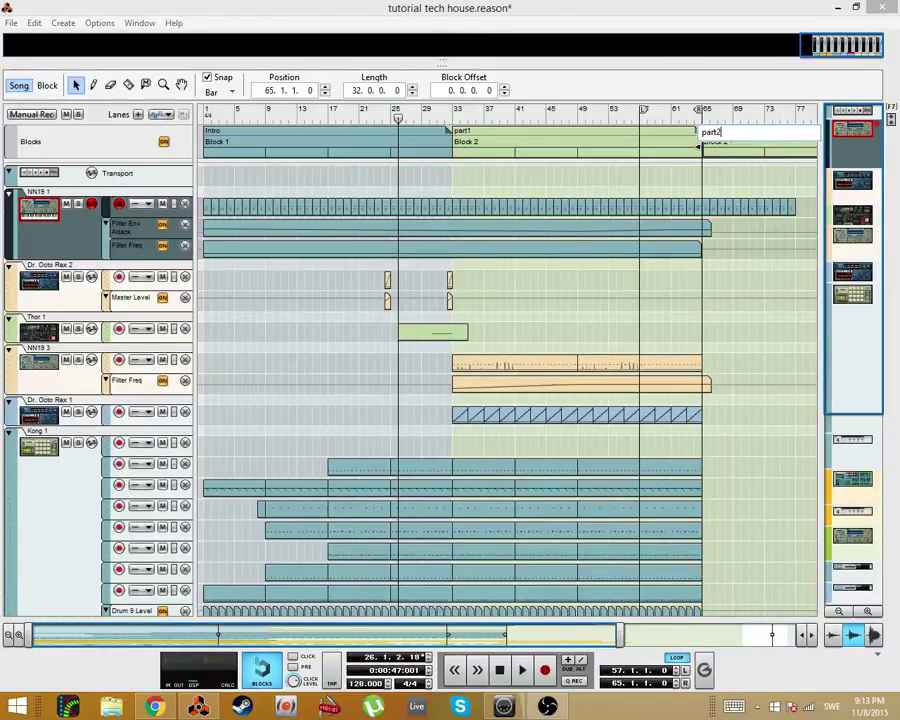
# Step: Name the third block clip in the song part2 and assign Block 3 to it
pyautogui.press('Return')
pyautogui.click(729, 145)
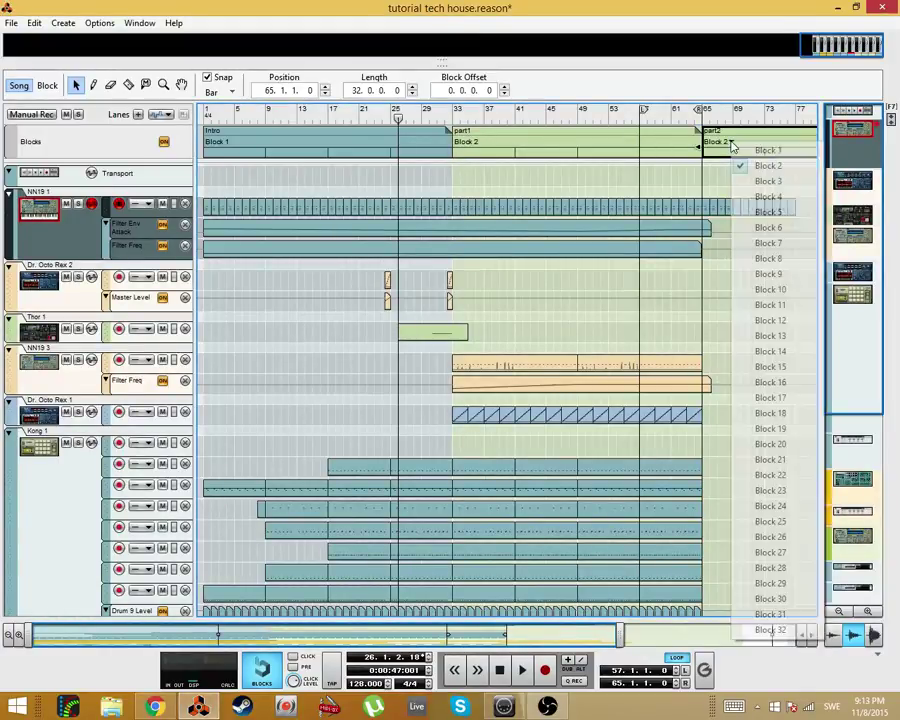
pyautogui.click(770, 181)
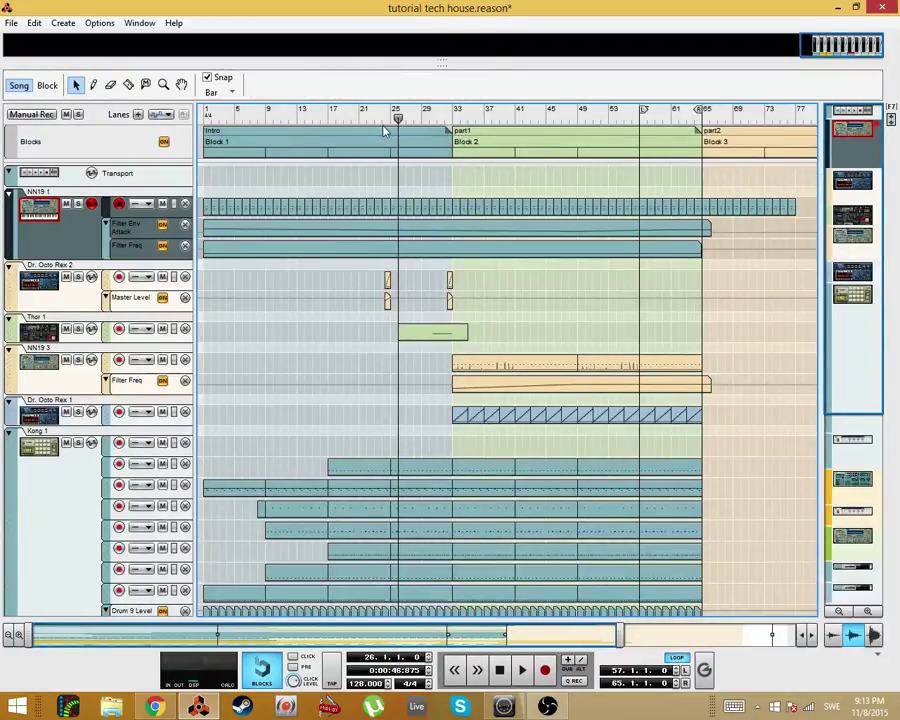
# Step: Select the first NN19 3 clip in part1 and listen to that track soloed from about bar 48
pyautogui.moveTo(385, 132); pyautogui.dragTo(374, 122)
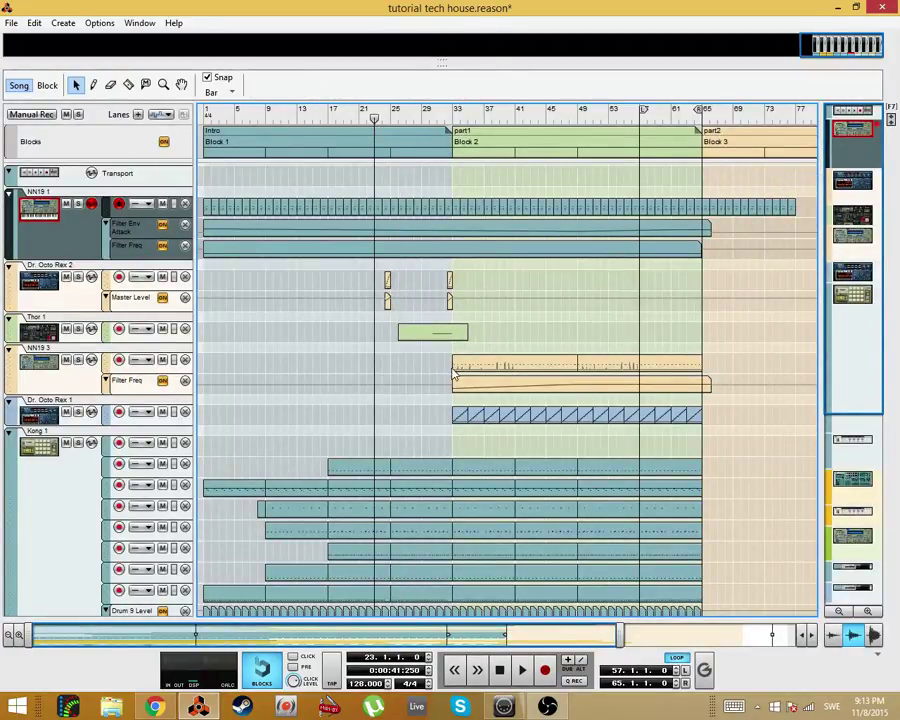
pyautogui.click(522, 371)
pyautogui.keyDown('shift'); pyautogui.click(547, 364); pyautogui.keyUp('shift')
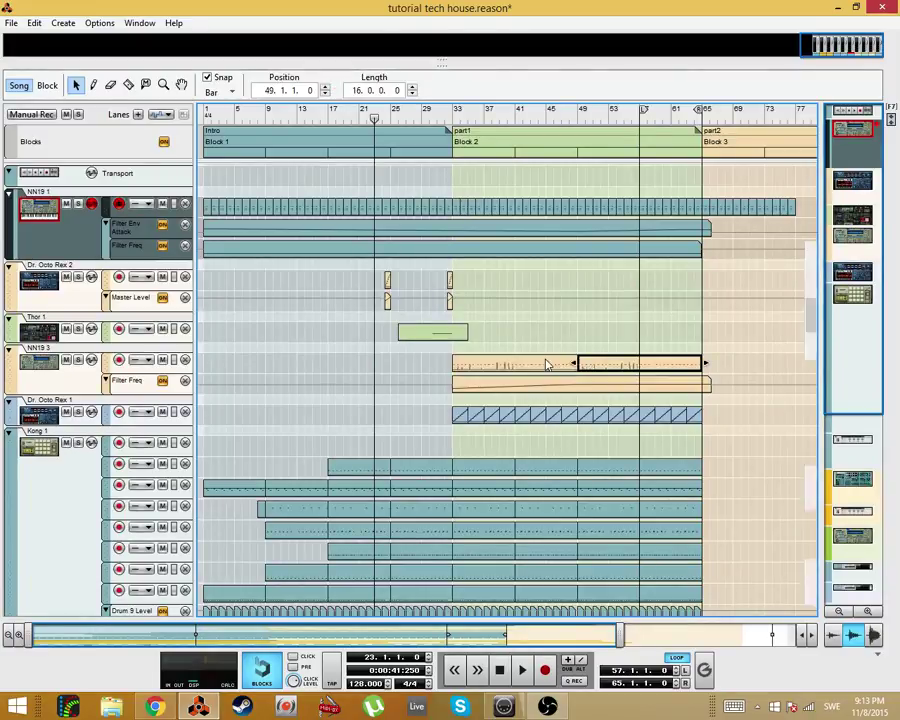
pyautogui.doubleClick(546, 364)
pyautogui.press('Escape')
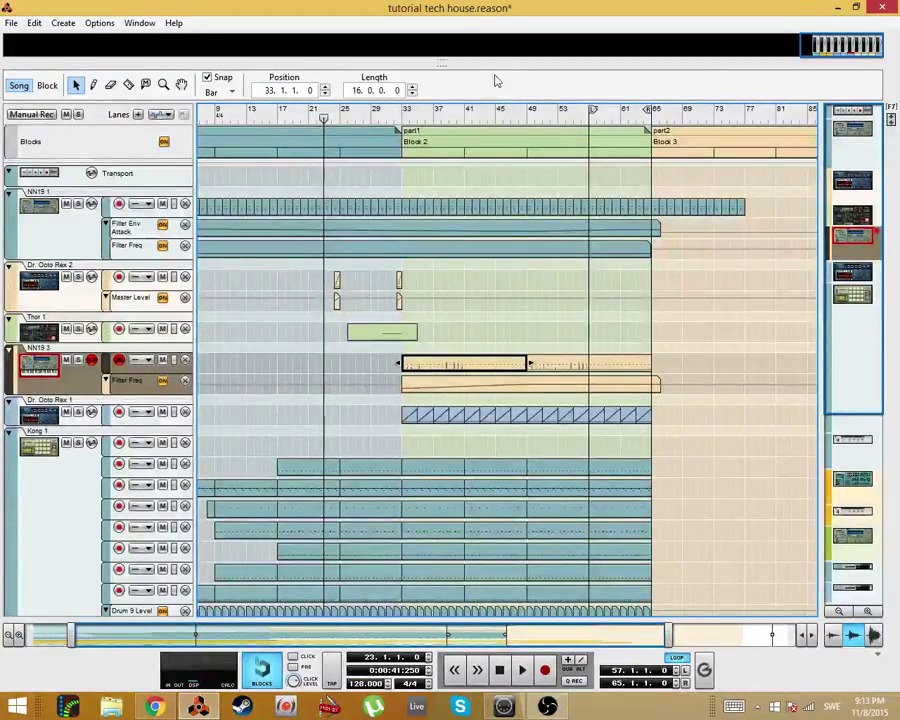
pyautogui.moveTo(405, 119); pyautogui.dragTo(519, 119)
pyautogui.press('space')
pyautogui.click(78, 360)
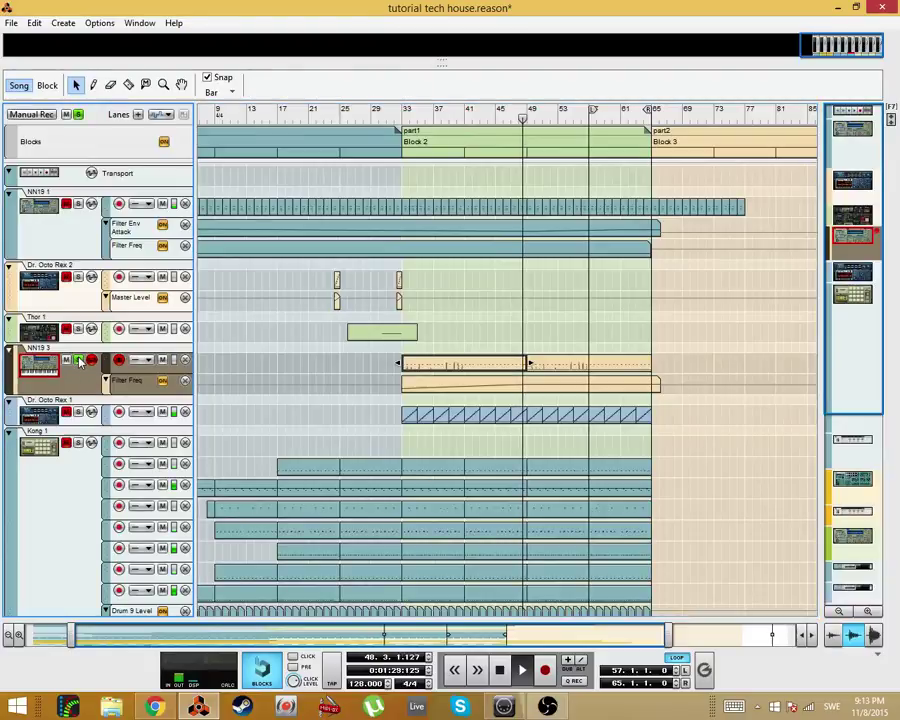
pyautogui.scroll(-3, 396, 374)
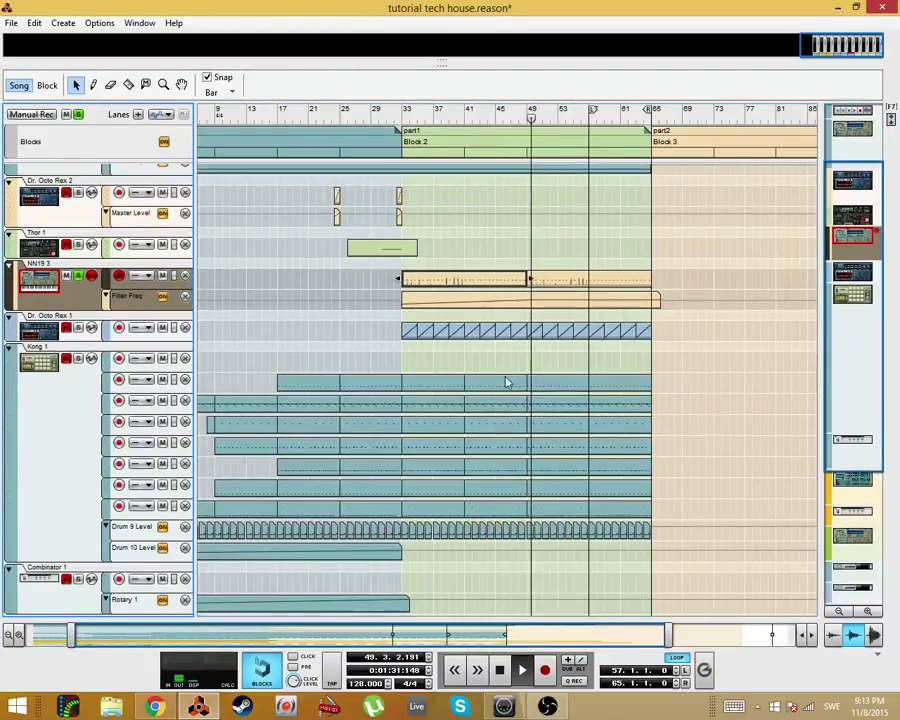
pyautogui.scroll(3, 241, 396)
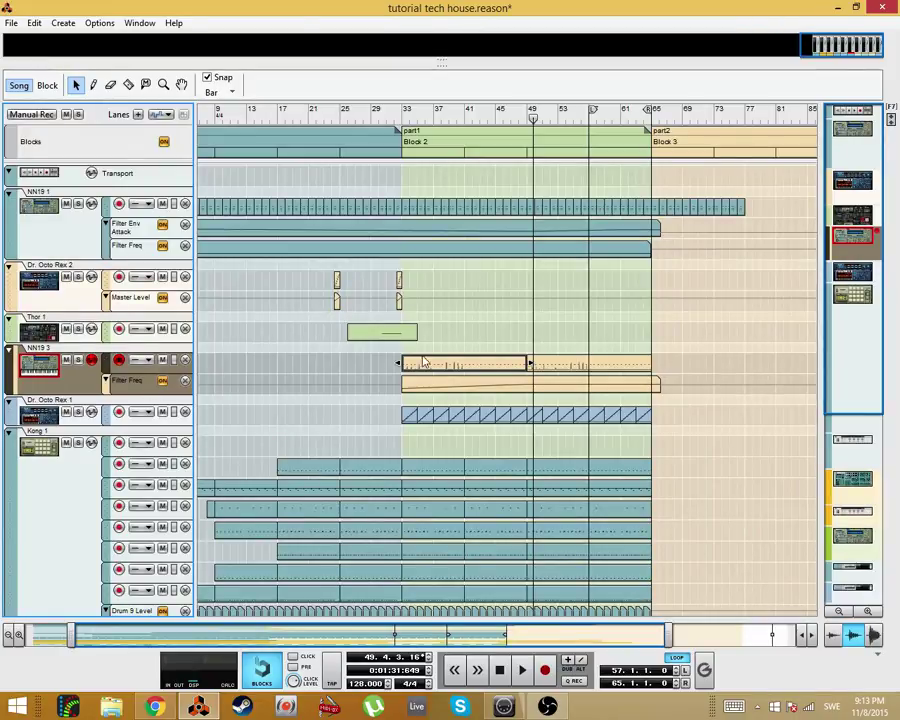
# Step: Copy the NN19 3 clip to bar 25 and extend its Filter Freq automation clip back to bar 25
pyautogui.click(452, 366)
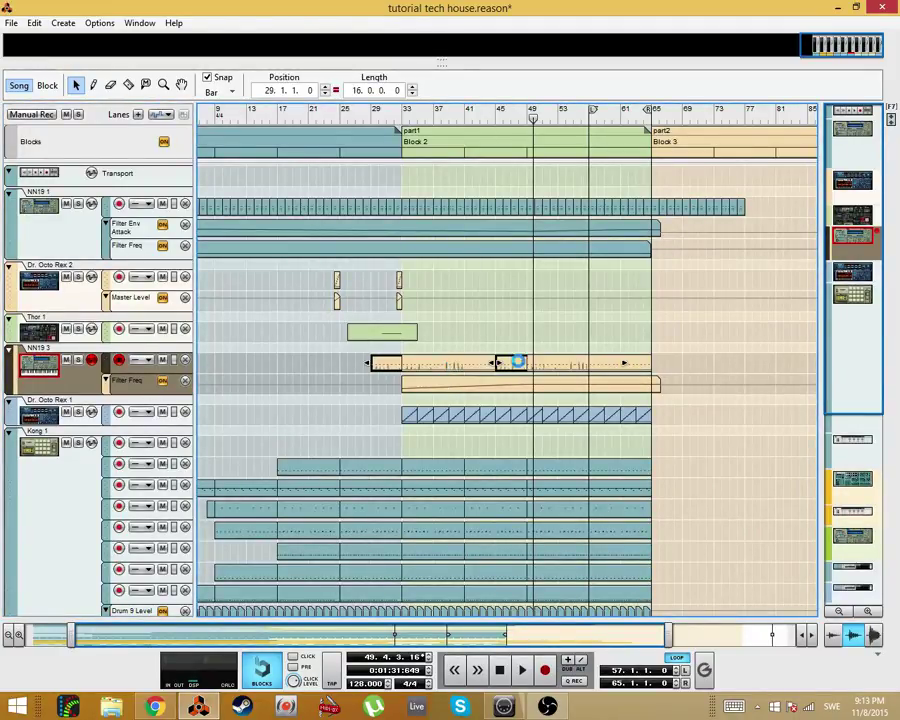
pyautogui.moveTo(515, 361)
pyautogui.mouseDown()
pyautogui.moveTo(597, 372)
pyautogui.moveTo(449, 385)
pyautogui.mouseUp()
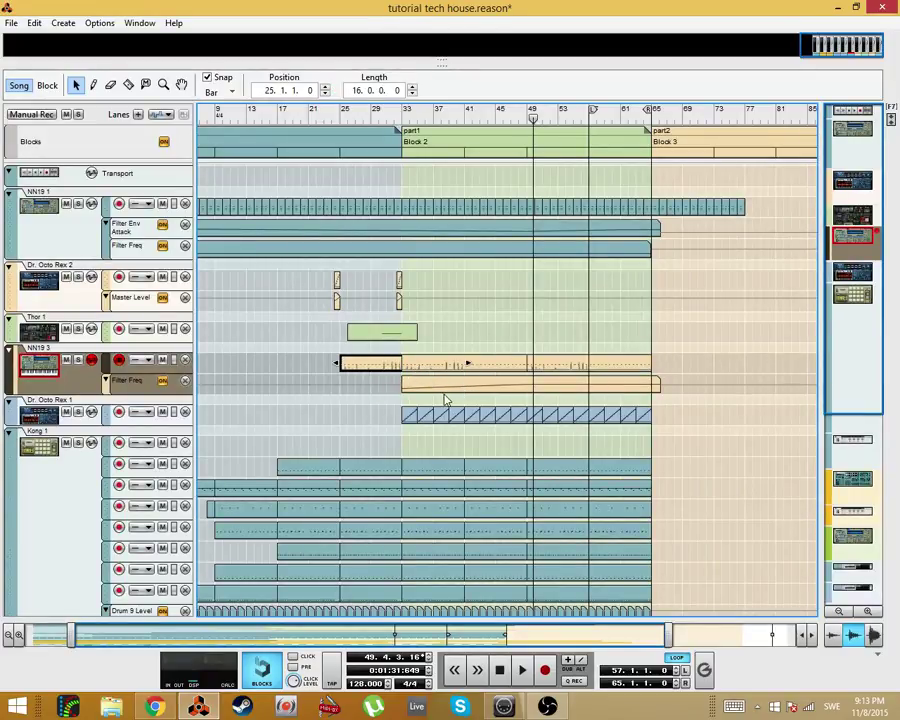
pyautogui.click(408, 386)
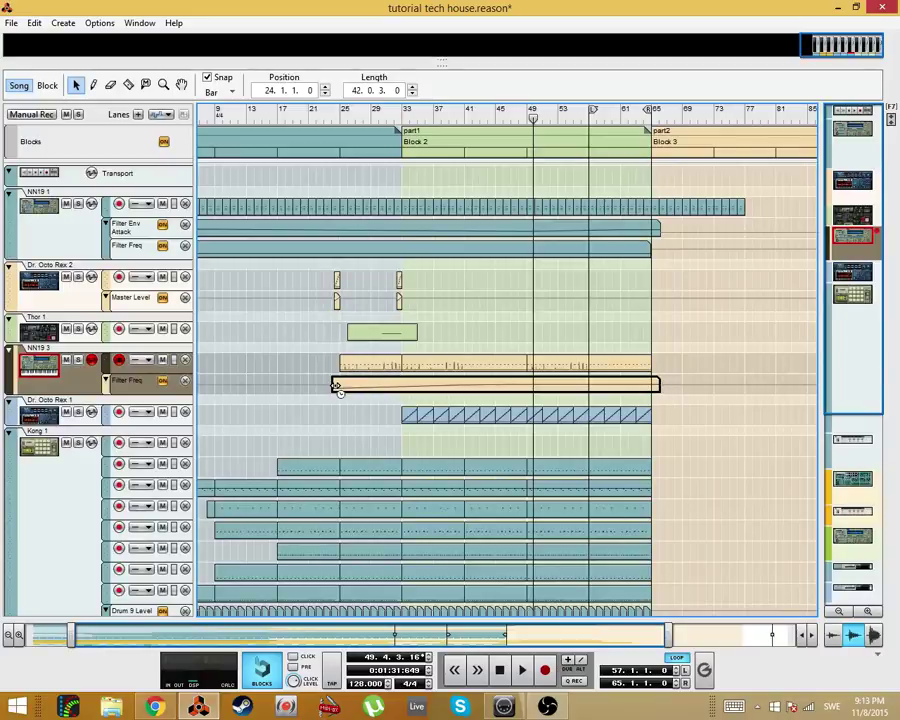
# Step: Play the song from bar 23 and review the tracks through the transition from the intro into part1
pyautogui.click(323, 114)
pyautogui.press('space')
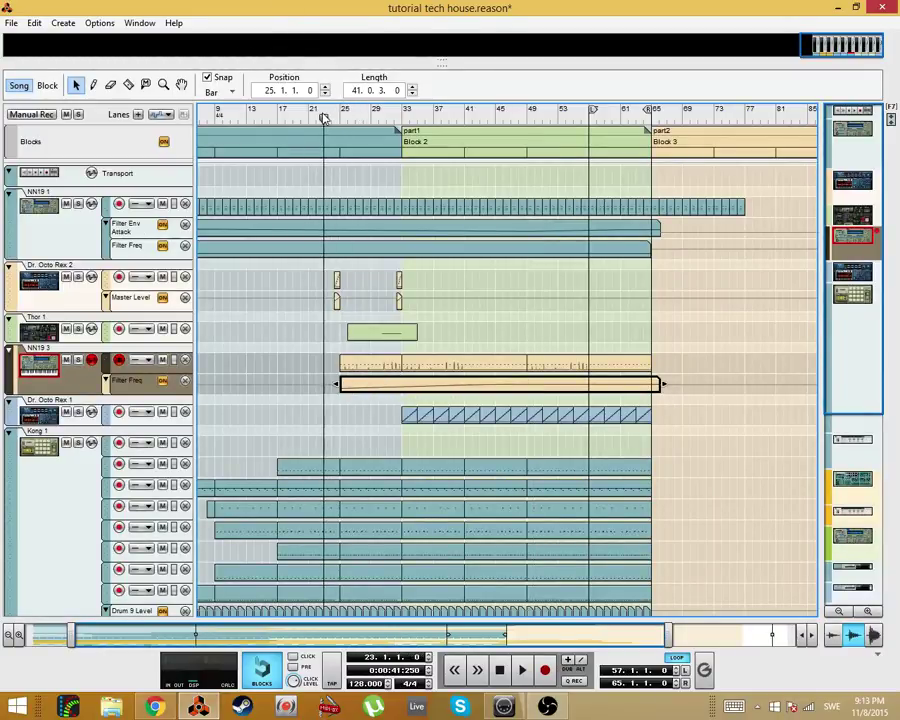
pyautogui.click(490, 292)
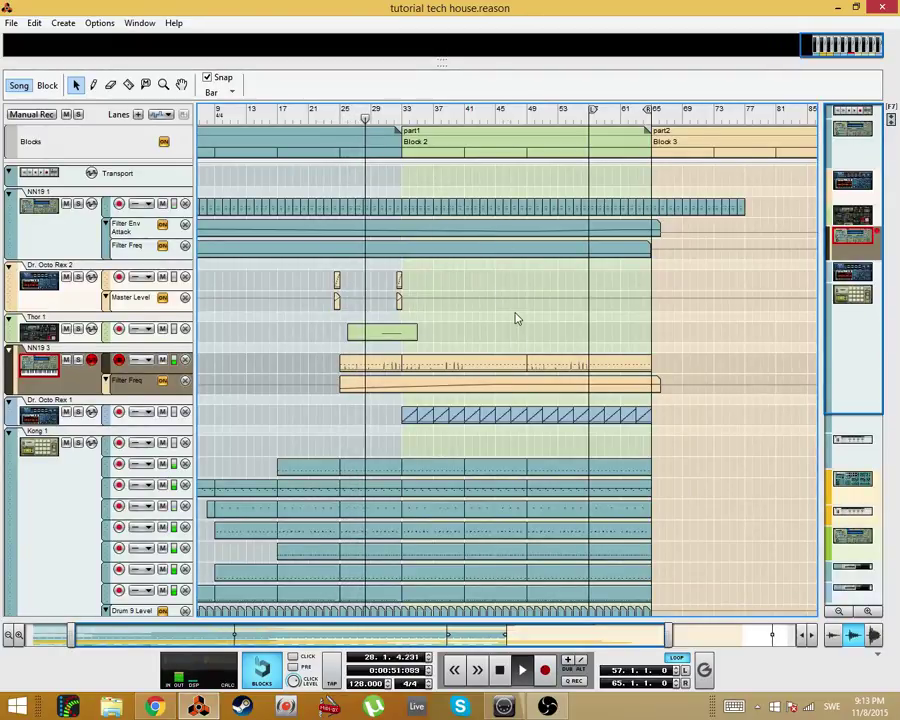
pyautogui.scroll(-6, 517, 319)
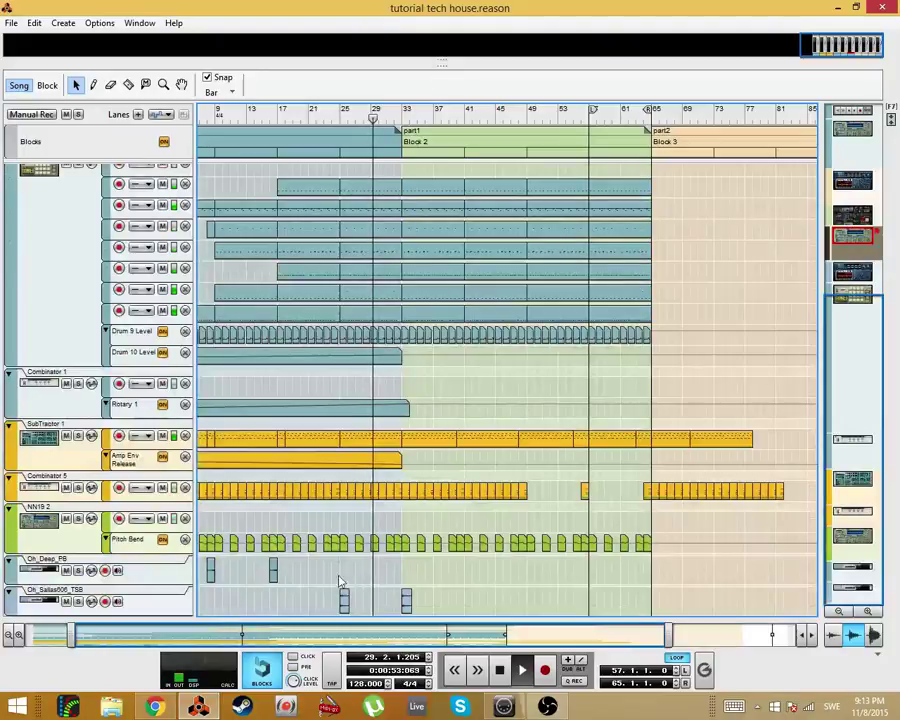
pyautogui.scroll(8, 450, 450)
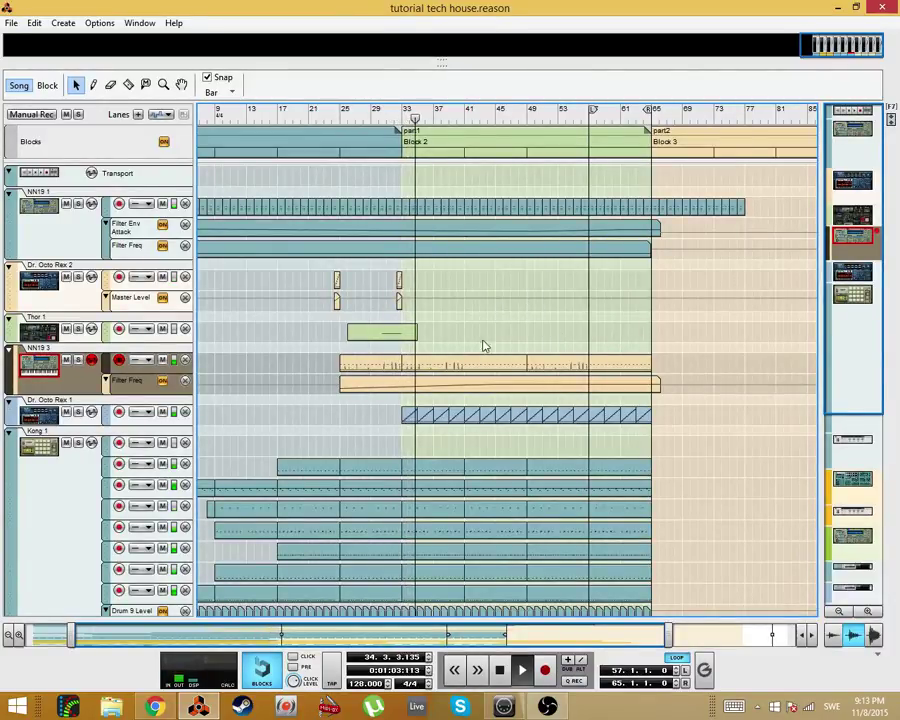
# Step: Raise the second automation point in the NN19 3 Filter Freq clip to a value of 73
pyautogui.doubleClick(461, 389)
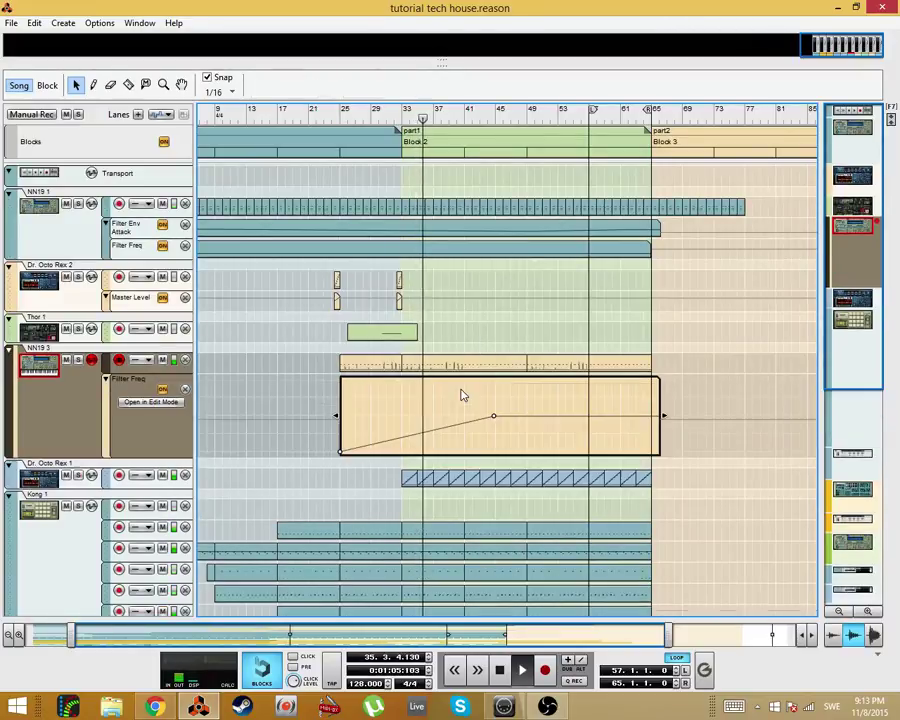
pyautogui.click(494, 415)
pyautogui.hotkey('ctrl', 'Up')
pyautogui.hotkey('ctrl', 'Up')
pyautogui.hotkey('ctrl', 'Up')
pyautogui.hotkey('ctrl', 'Up')
pyautogui.hotkey('ctrl', 'Up')
pyautogui.hotkey('ctrl', 'Up')
pyautogui.hotkey('ctrl', 'Up')
pyautogui.hotkey('ctrl', 'Up')
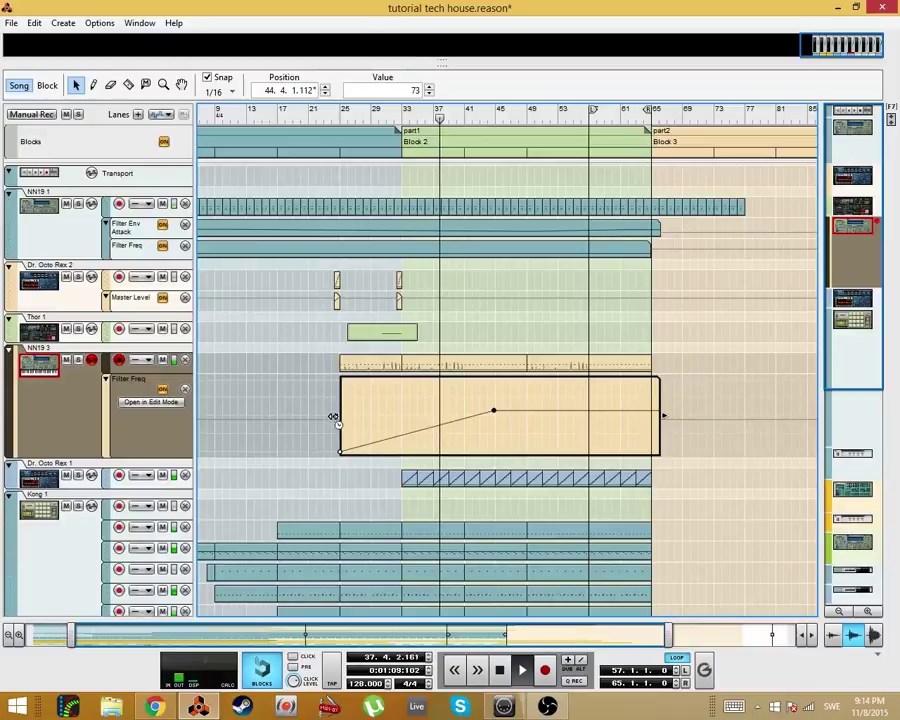
# Step: Stretch the start of the NN19 3 Filter Freq clip back to about bar 18 and play from about bar 25
pyautogui.moveTo(335, 414); pyautogui.dragTo(284, 418)
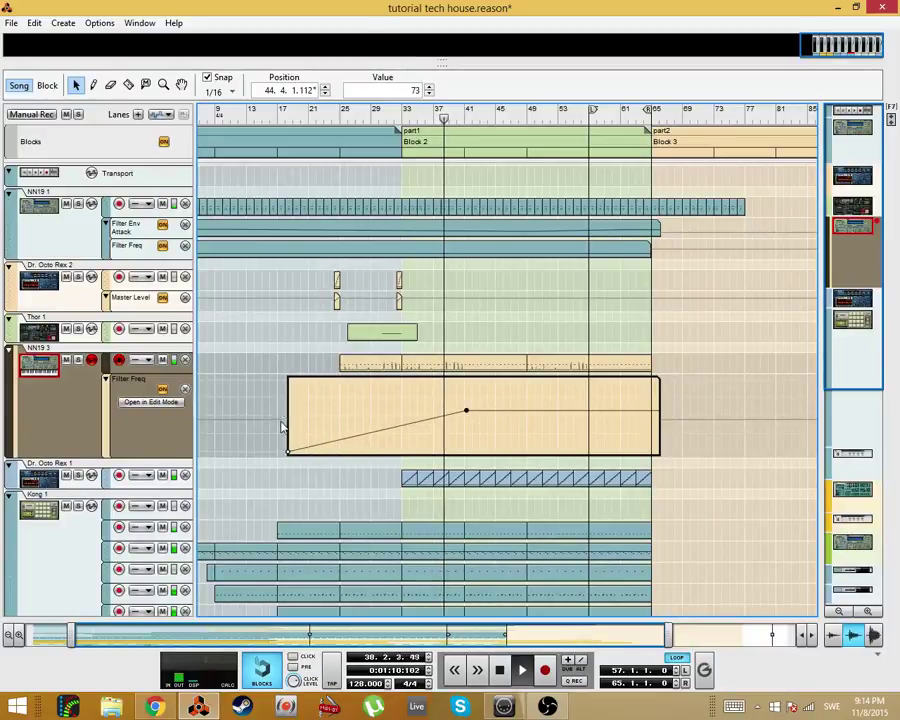
pyautogui.click(337, 118)
pyautogui.click(465, 329)
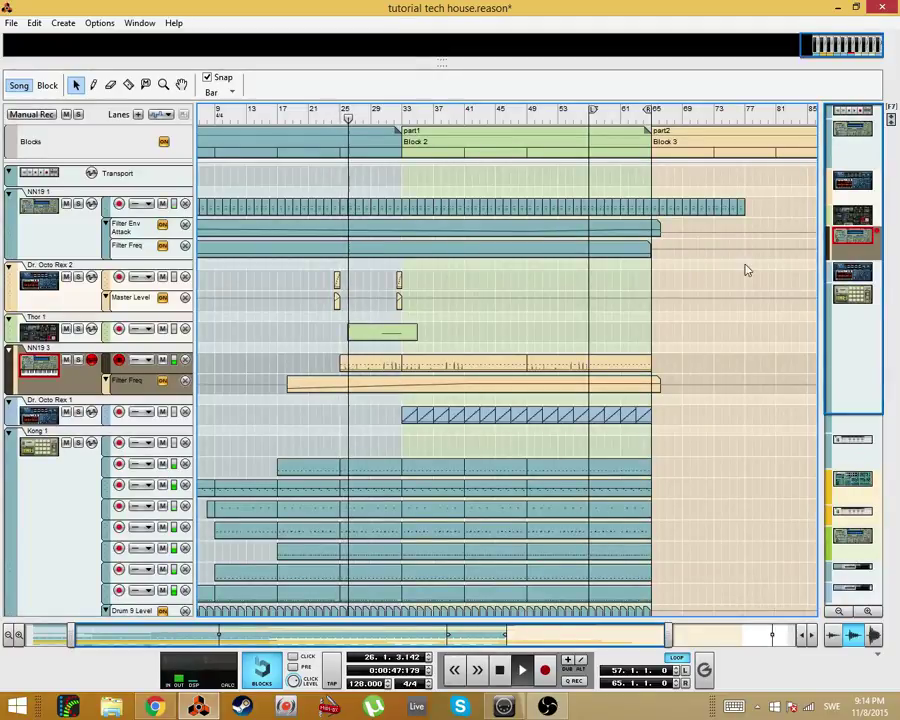
# Step: Lower the second automation point in the NN19 3 Filter Freq clip to 71 while listening to the transition
pyautogui.doubleClick(553, 386)
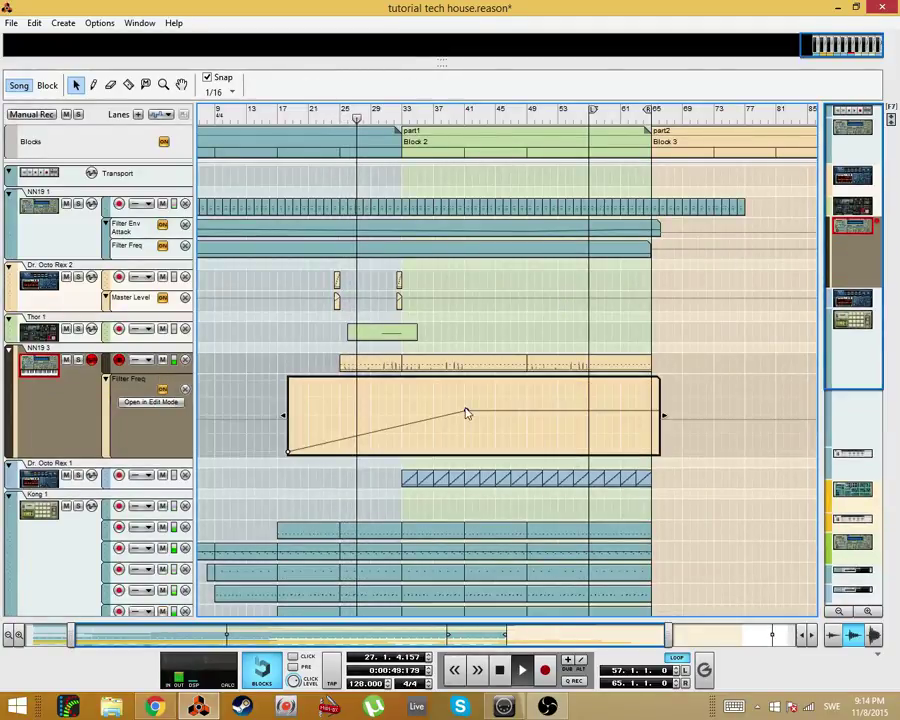
pyautogui.moveTo(494, 394); pyautogui.dragTo(446, 425)
pyautogui.hotkey('ctrl', 'Down')
pyautogui.hotkey('ctrl', 'Down')
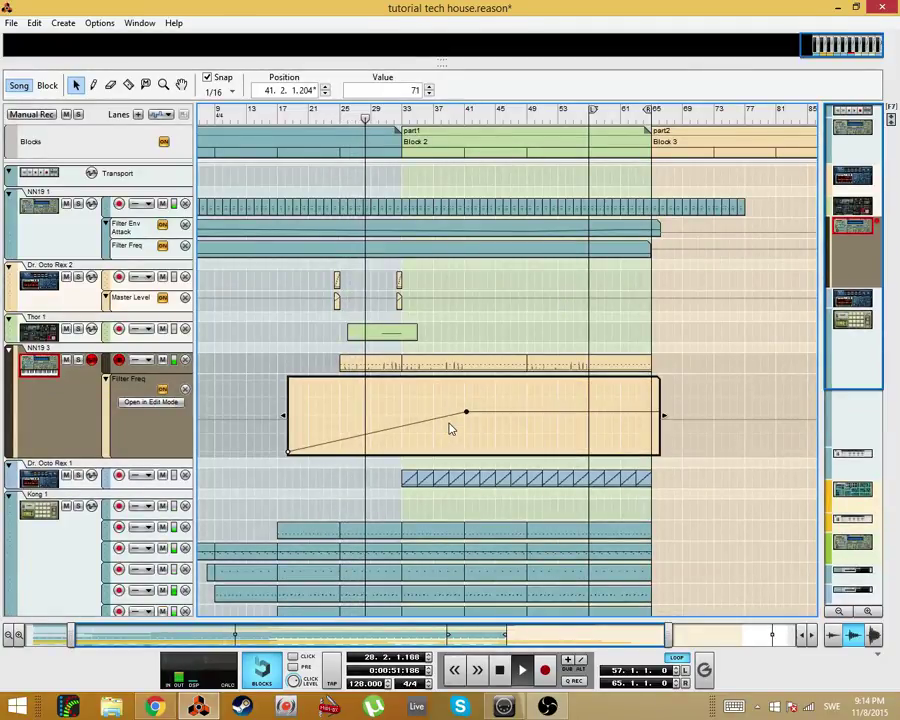
pyautogui.press('w')
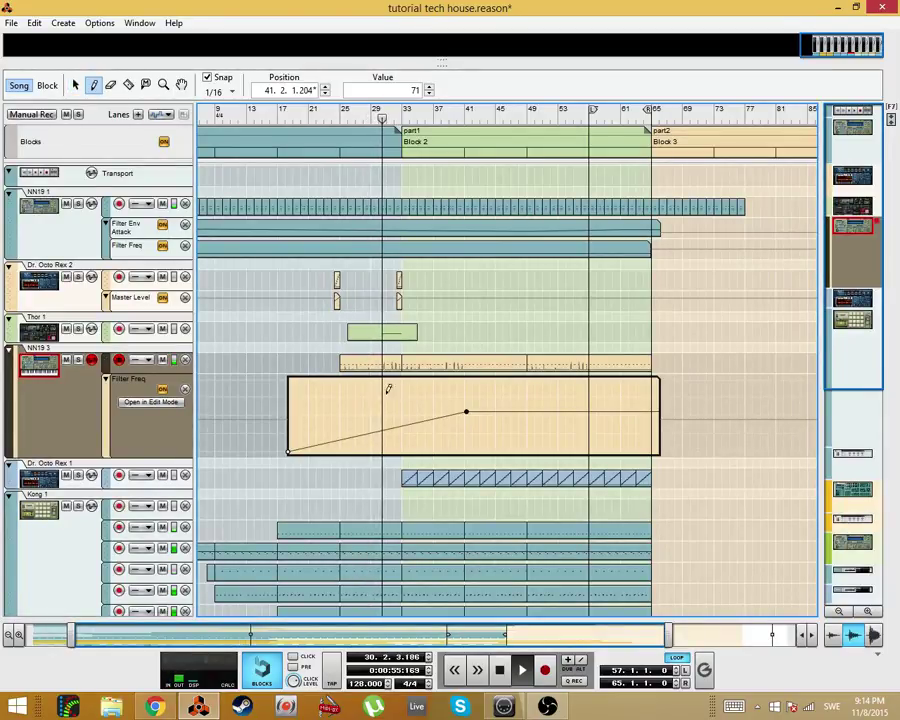
pyautogui.press('q')
pyautogui.click(488, 303)
pyautogui.scroll(-4, 452, 390)
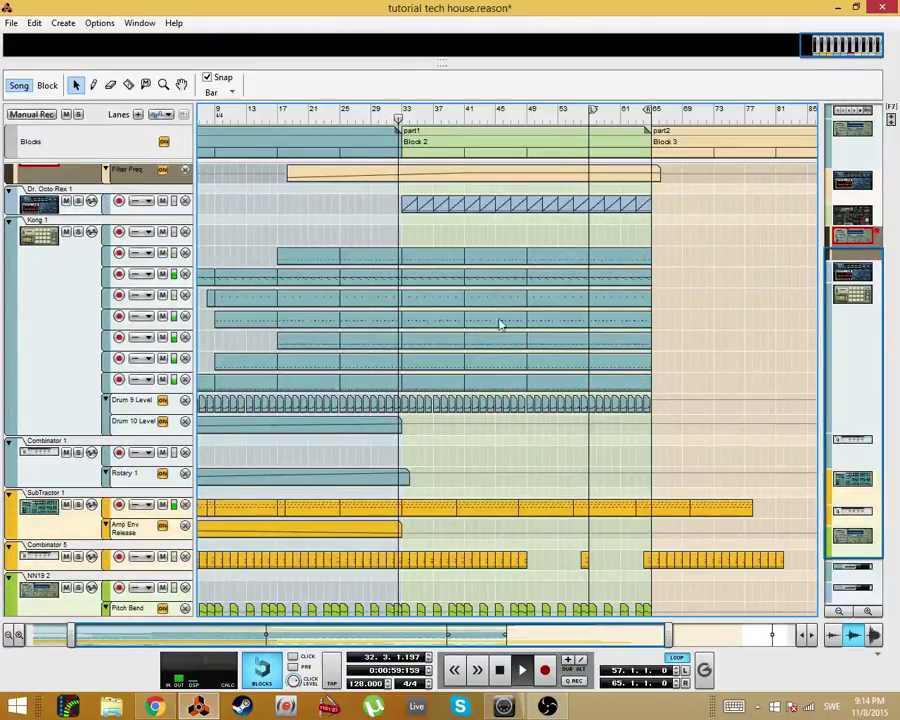
pyautogui.scroll(5, 466, 276)
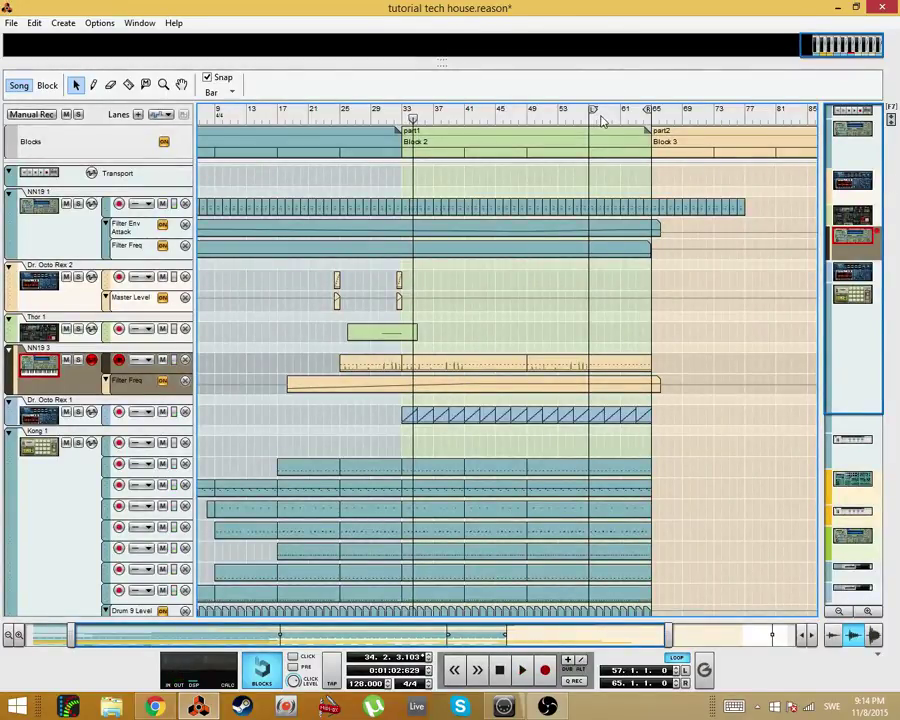
# Step: Play the song from bar 56 to hear the end of part1 leading into part2
pyautogui.moveTo(594, 118)
pyautogui.mouseDown()
pyautogui.moveTo(560, 124)
pyautogui.moveTo(584, 128)
pyautogui.mouseUp()
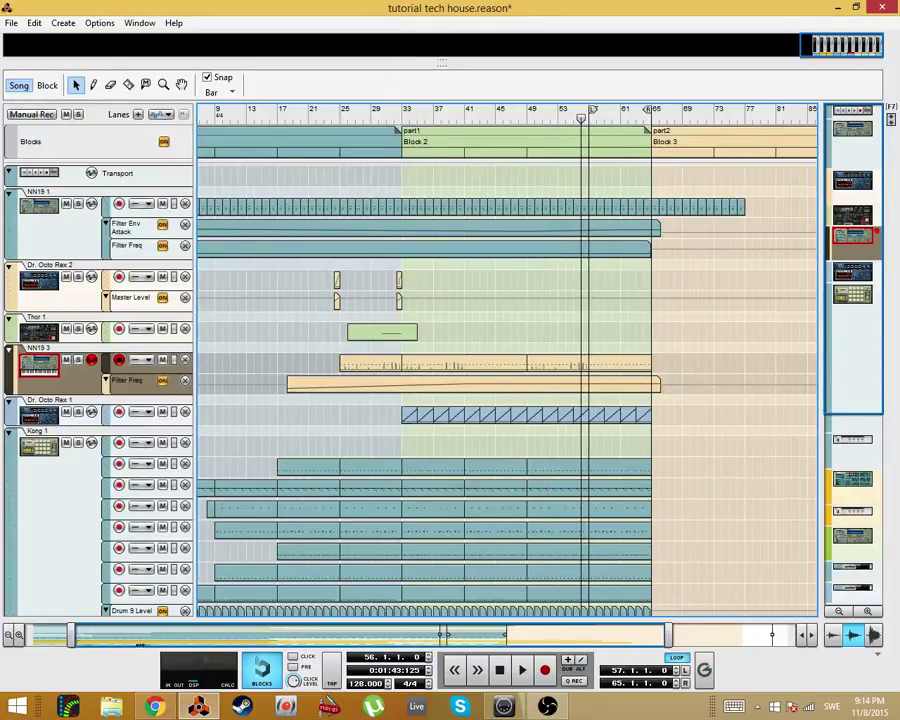
pyautogui.moveTo(71, 635); pyautogui.dragTo(168, 635)
pyautogui.moveTo(243, 631); pyautogui.dragTo(326, 631)
pyautogui.press('space')
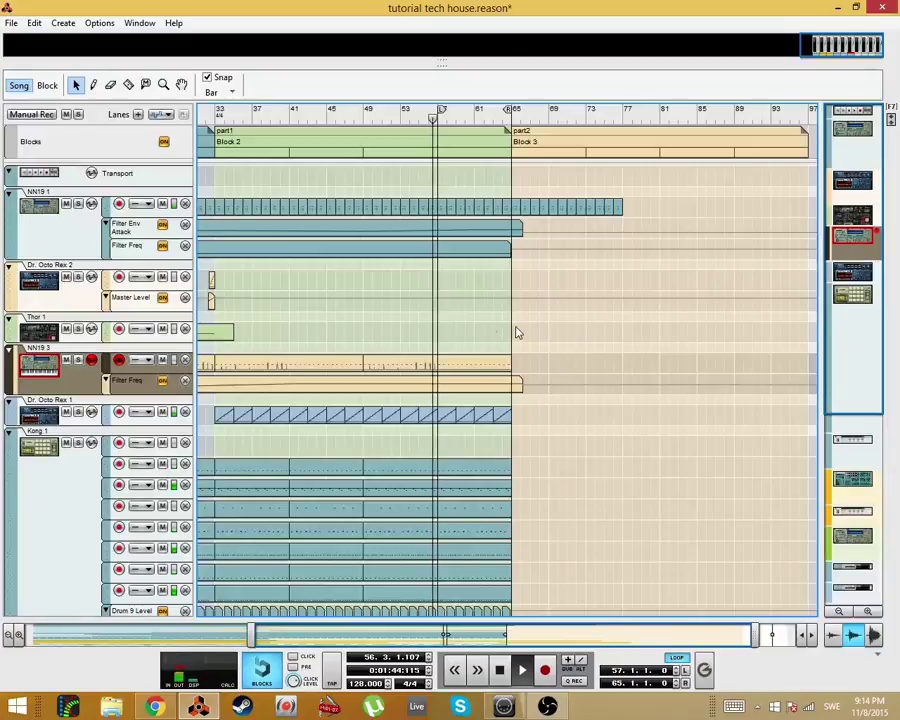
# Step: Set the second automation point of the NN19 3 Filter Freq clip to 67 and close the clip
pyautogui.doubleClick(462, 384)
pyautogui.moveTo(412, 387); pyautogui.dragTo(430, 418)
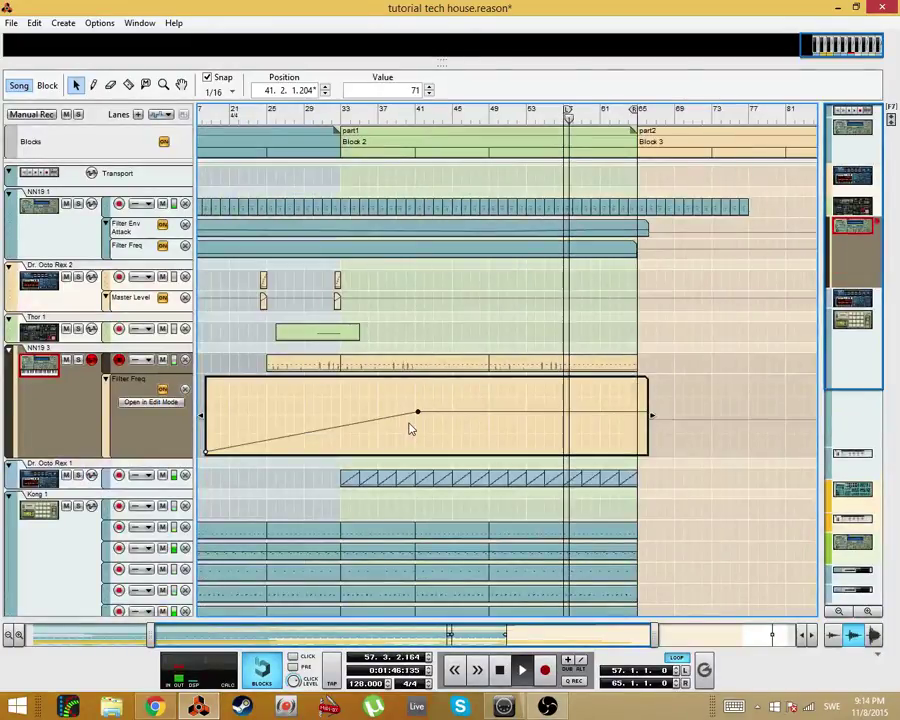
pyautogui.hotkey('ctrl', 'Down')
pyautogui.hotkey('ctrl', 'Down')
pyautogui.hotkey('ctrl', 'Down')
pyautogui.hotkey('ctrl', 'Down')
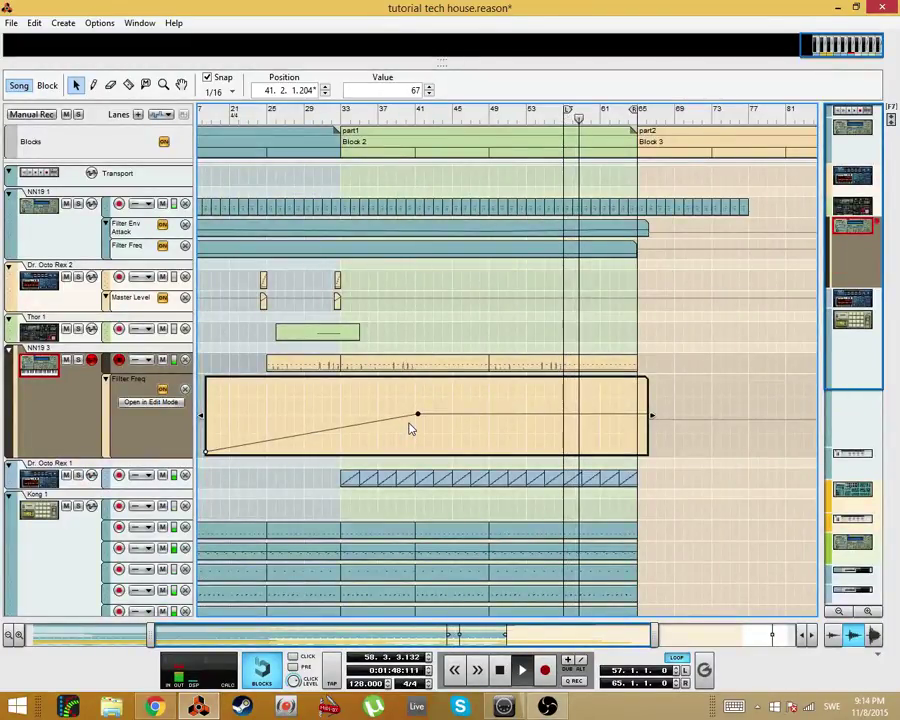
pyautogui.hotkey('shift', 'Tab')
pyautogui.press('Escape')
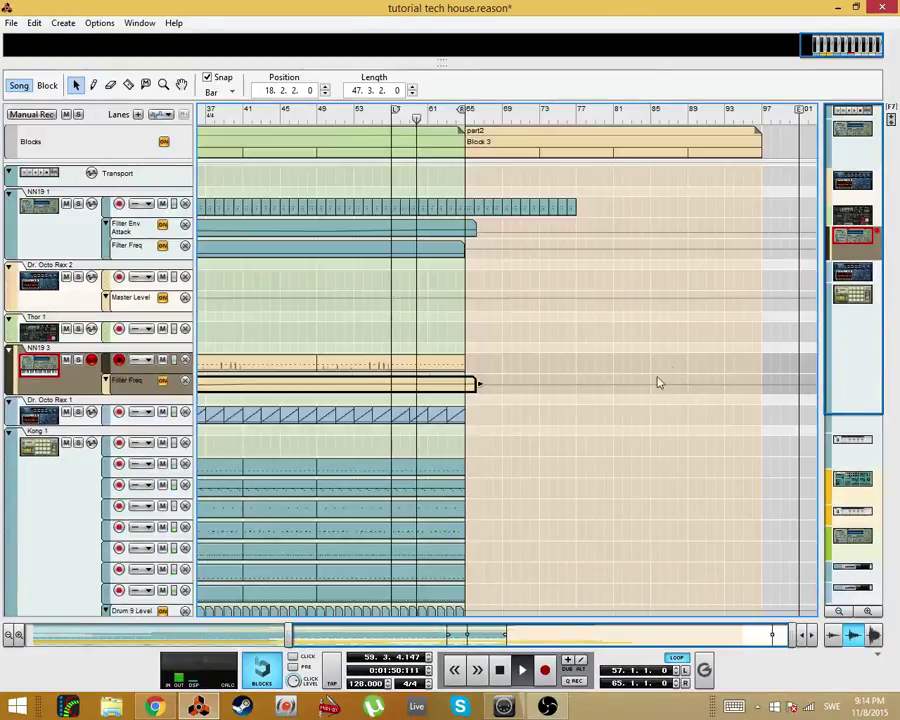
# Step: Copy the 16-bar NN19 3 clip and 16 bars of the Kong 1 drum clips into part2, starting at bar 65
pyautogui.click(496, 377)
pyautogui.moveTo(528, 355); pyautogui.dragTo(500, 370)
pyautogui.scroll(-3, 504, 305)
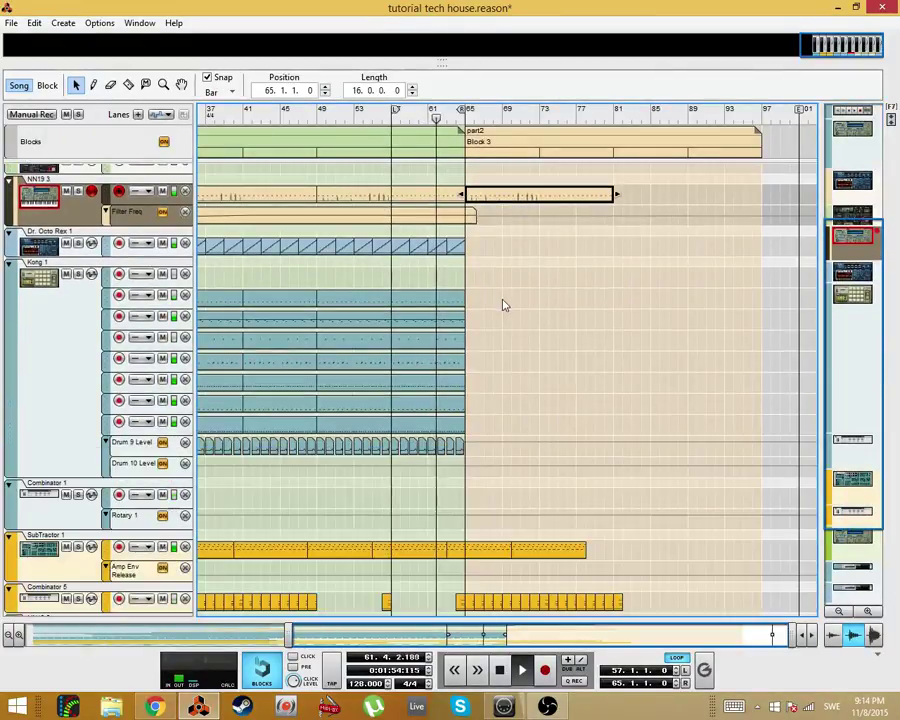
pyautogui.moveTo(500, 287); pyautogui.dragTo(488, 427)
# Step: Move the right loop locator to bar 80 and copy 16 bars of Drum 9 Level automation clips to bar 65
pyautogui.moveTo(580, 112); pyautogui.dragTo(605, 115)
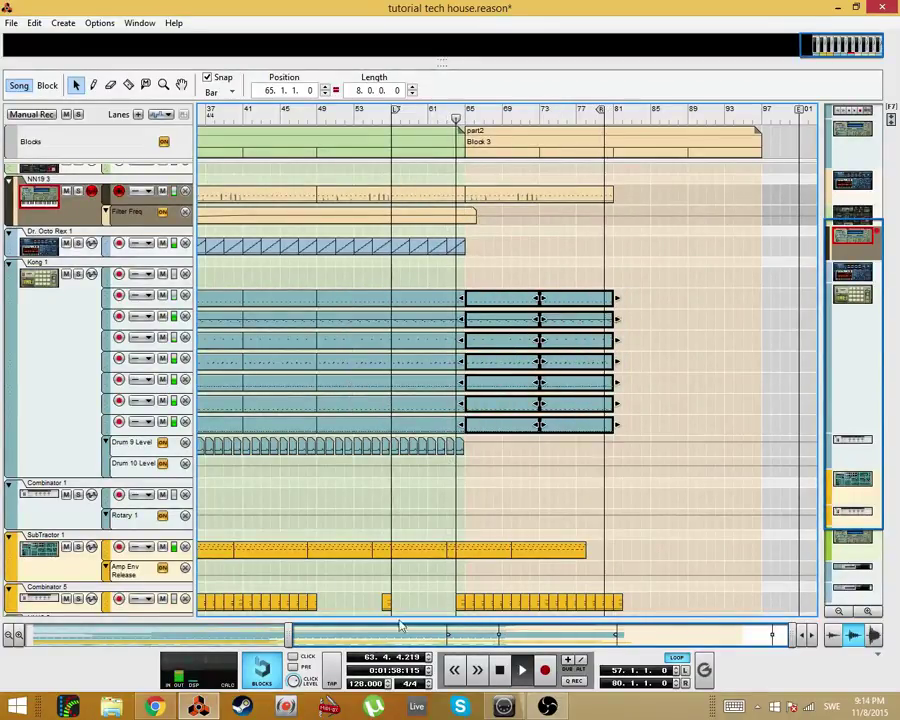
pyautogui.moveTo(478, 458)
pyautogui.mouseDown()
pyautogui.moveTo(319, 456)
pyautogui.moveTo(498, 446)
pyautogui.moveTo(478, 466)
pyautogui.moveTo(472, 458)
pyautogui.mouseUp()
pyautogui.scroll(-3, 545, 443)
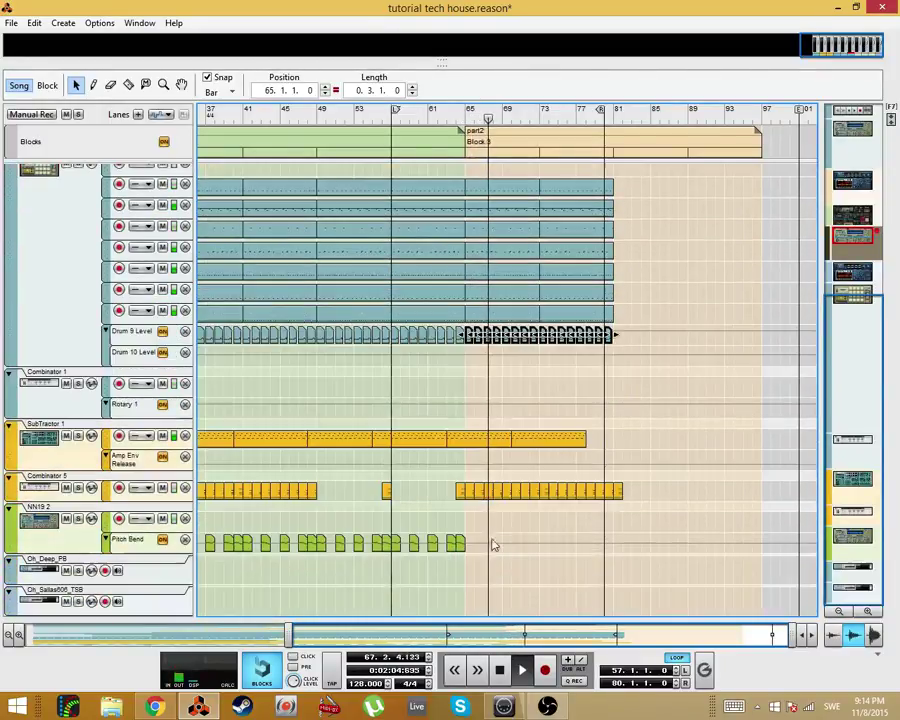
# Step: Extend the end of the NN19 3 Filter Freq automation clip into part2, to about bar 86
pyautogui.scroll(7, 500, 500)
pyautogui.click(472, 390)
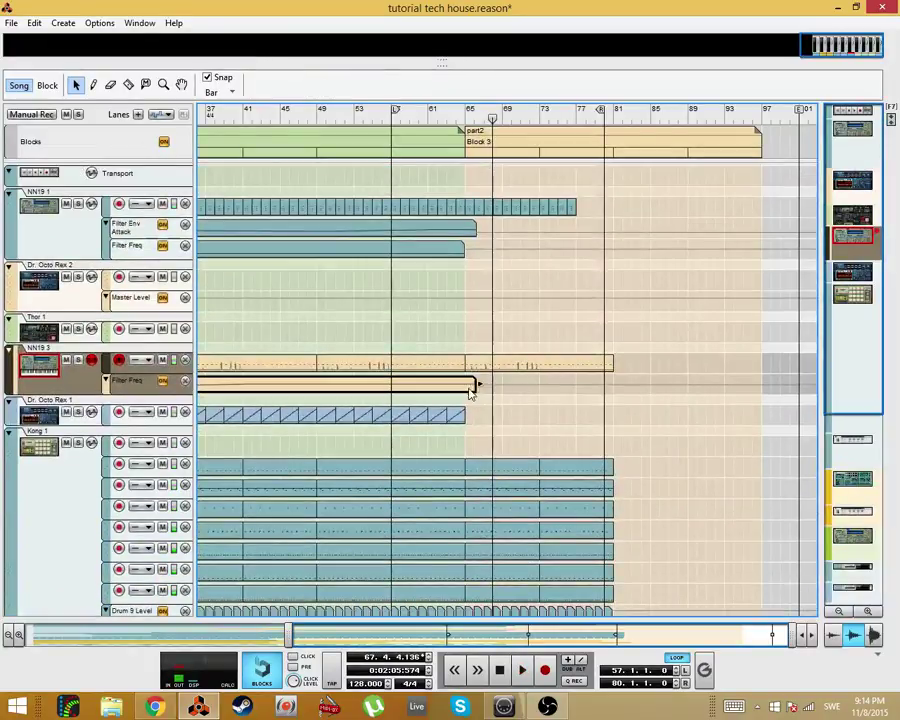
pyautogui.moveTo(472, 390); pyautogui.dragTo(658, 386)
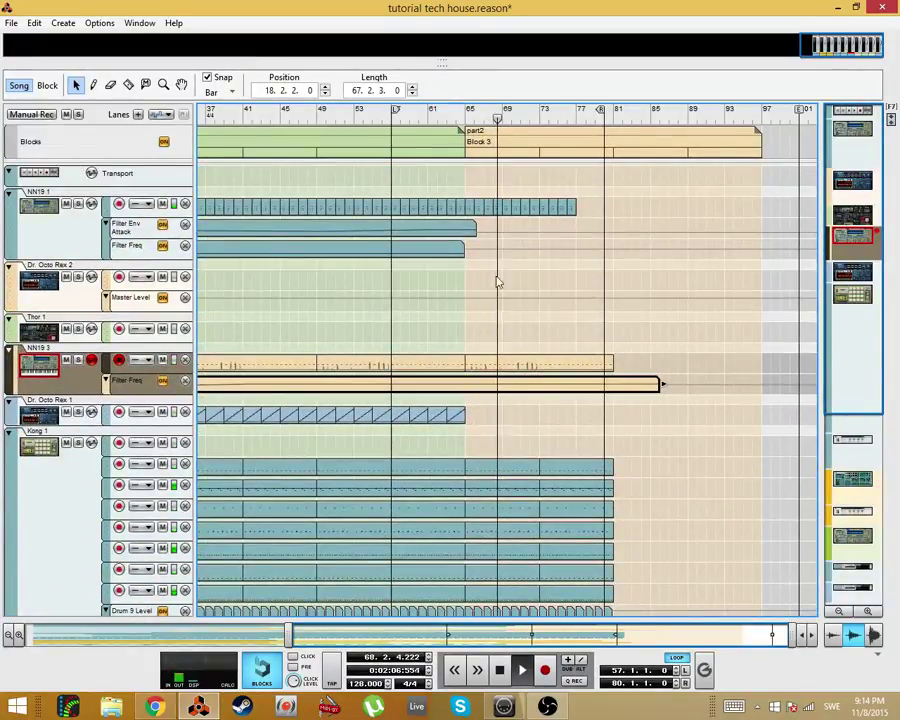
# Step: Copy a run of one-bar NN19 1 clips to continue that track from bar 77 in part2
pyautogui.moveTo(582, 198); pyautogui.dragTo(580, 224)
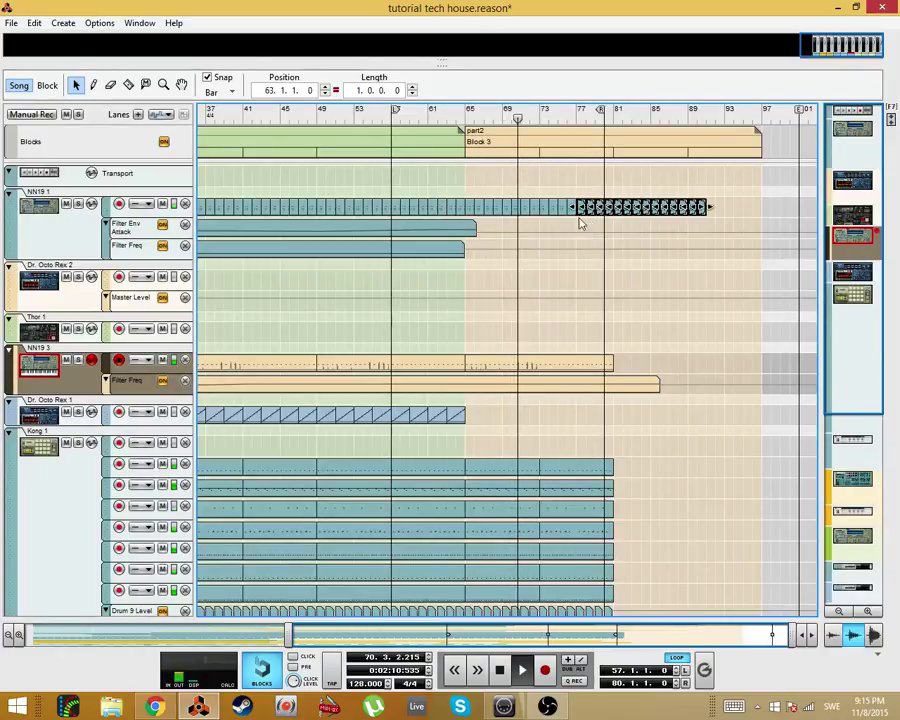
# Step: Extend the NN19 1 Filter Env Attack and Filter Freq automation clips past the end of part2
pyautogui.moveTo(500, 218); pyautogui.dragTo(815, 250)
pyautogui.click(629, 368)
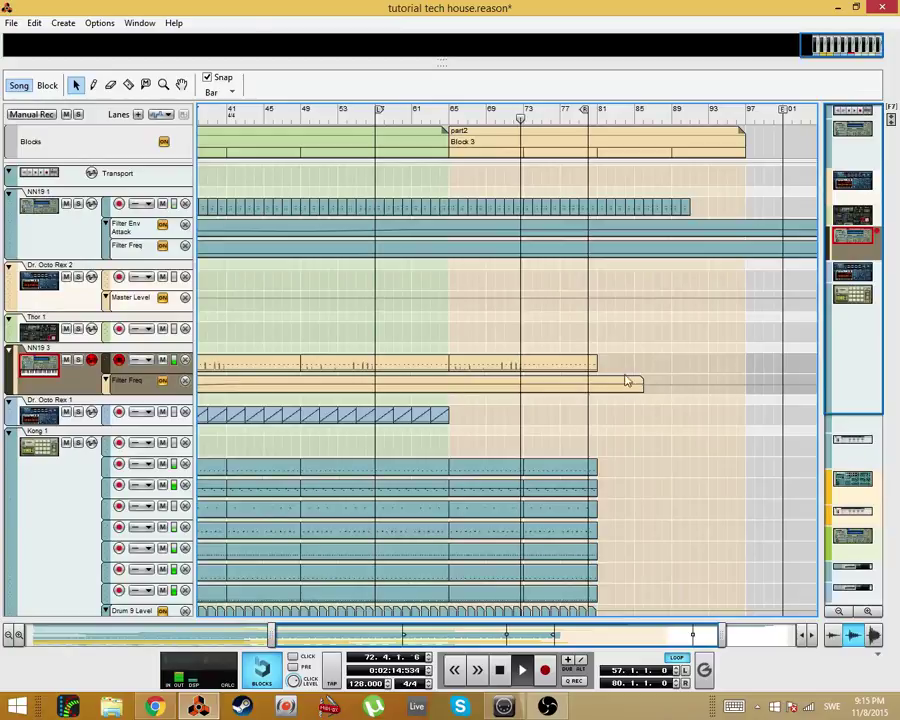
pyautogui.click(635, 233)
pyautogui.click(714, 354)
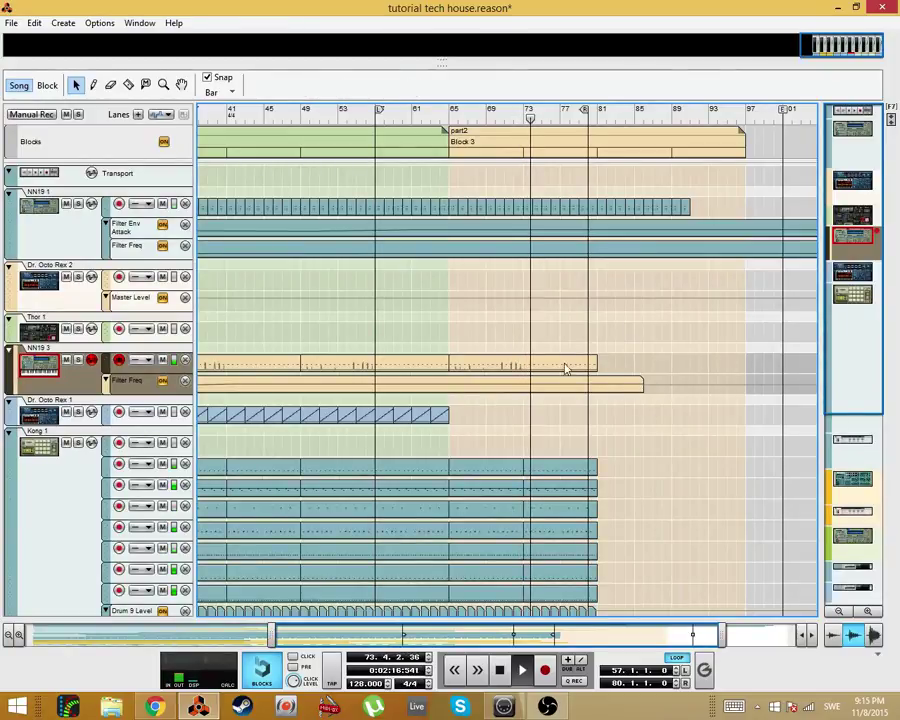
# Step: Copy four two-bar Dr. Octo Rex 1 clips to bar 73 and move the right loop locator to bar 81
pyautogui.moveTo(502, 404); pyautogui.dragTo(520, 425)
pyautogui.click(618, 422)
pyautogui.moveTo(523, 420)
pyautogui.mouseDown()
pyautogui.moveTo(542, 428)
pyautogui.moveTo(533, 420)
pyautogui.mouseUp()
pyautogui.moveTo(588, 117); pyautogui.dragTo(598, 123)
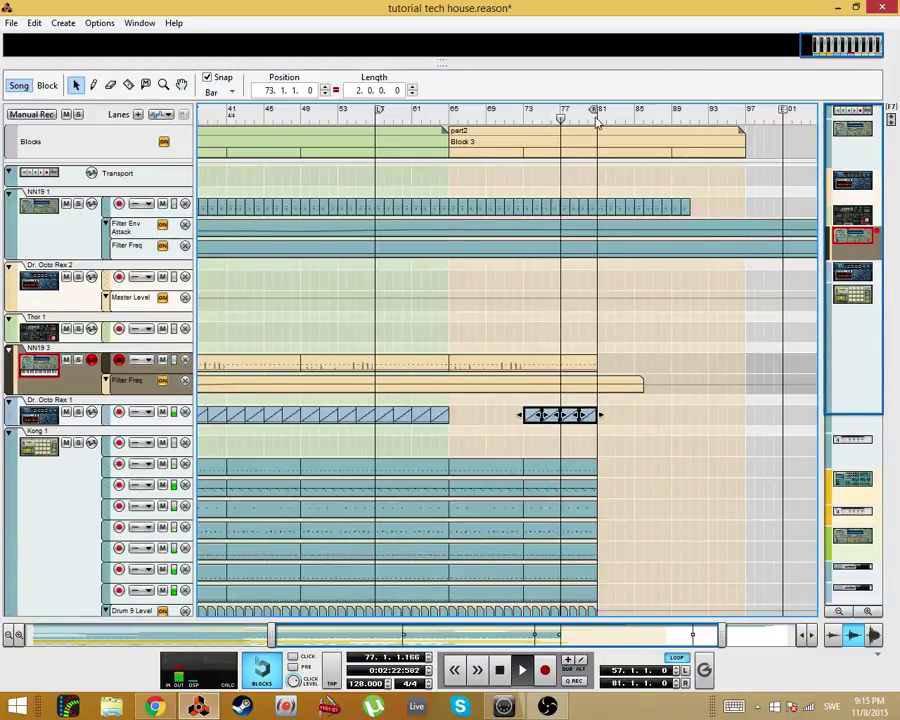
pyautogui.press('space')
pyautogui.click(458, 448)
# Step: Route all mixer channels from Combinator 1 through Dr. Octo Rex 1 to a new output bus
pyautogui.scroll(-3, 450, 455)
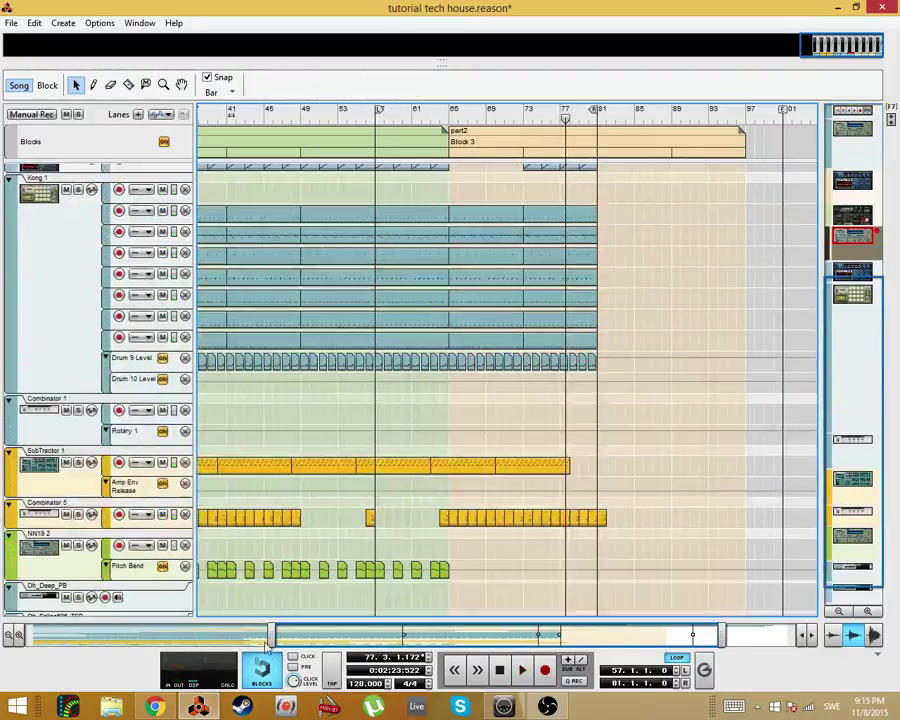
pyautogui.moveTo(271, 637); pyautogui.dragTo(35, 637)
pyautogui.scroll(-1, 489, 408)
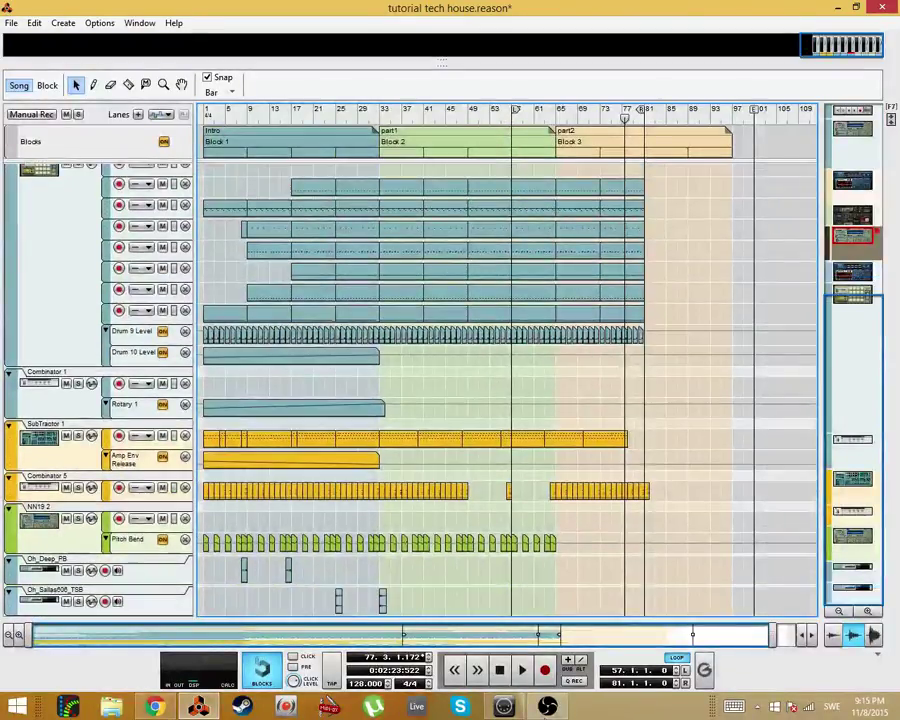
pyautogui.scroll(10, 476, 572)
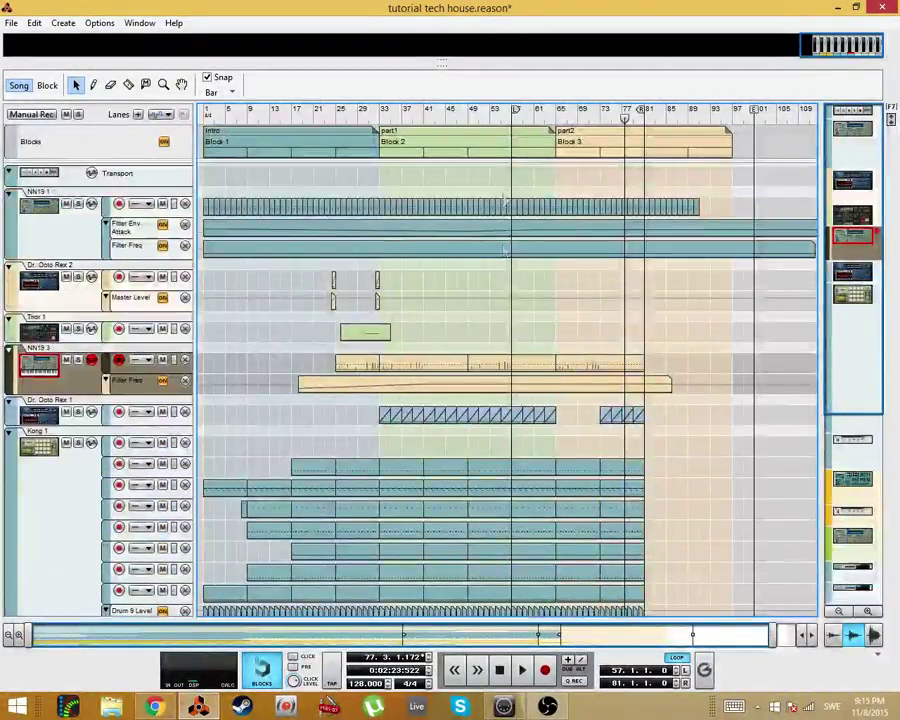
pyautogui.press('F5')
pyautogui.click(283, 598)
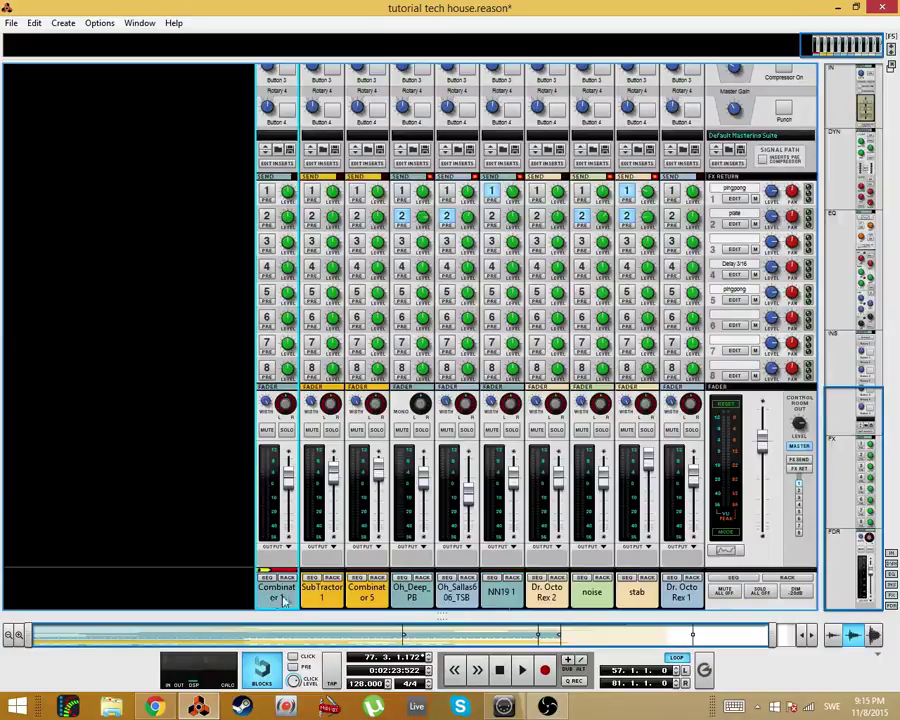
pyautogui.keyDown('shift'); pyautogui.click(690, 598); pyautogui.keyUp('shift')
pyautogui.rightClick(700, 600)
pyautogui.moveTo(740, 552)
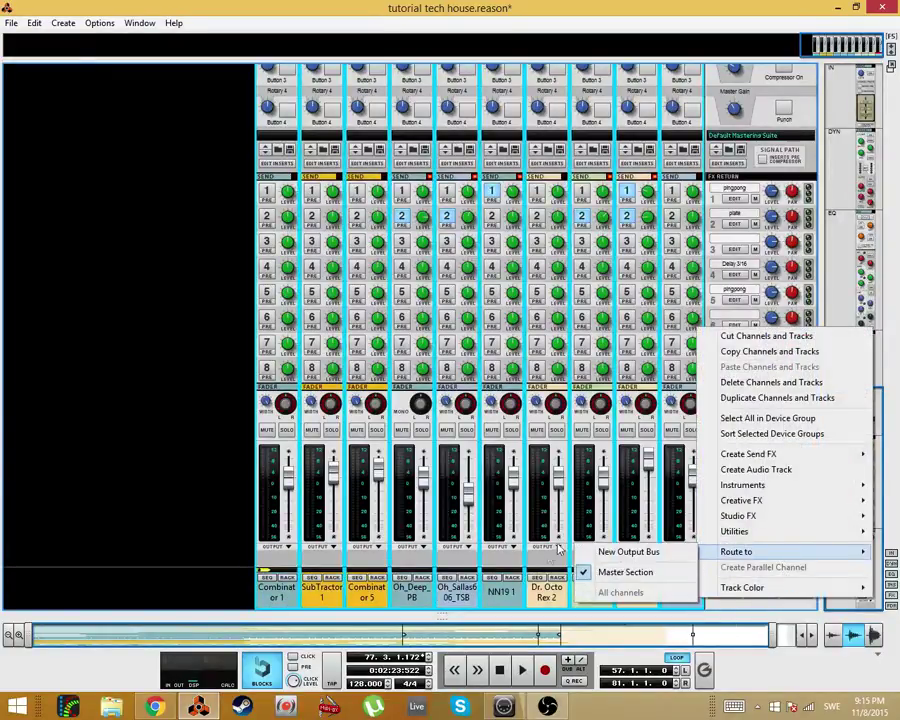
pyautogui.click(624, 552)
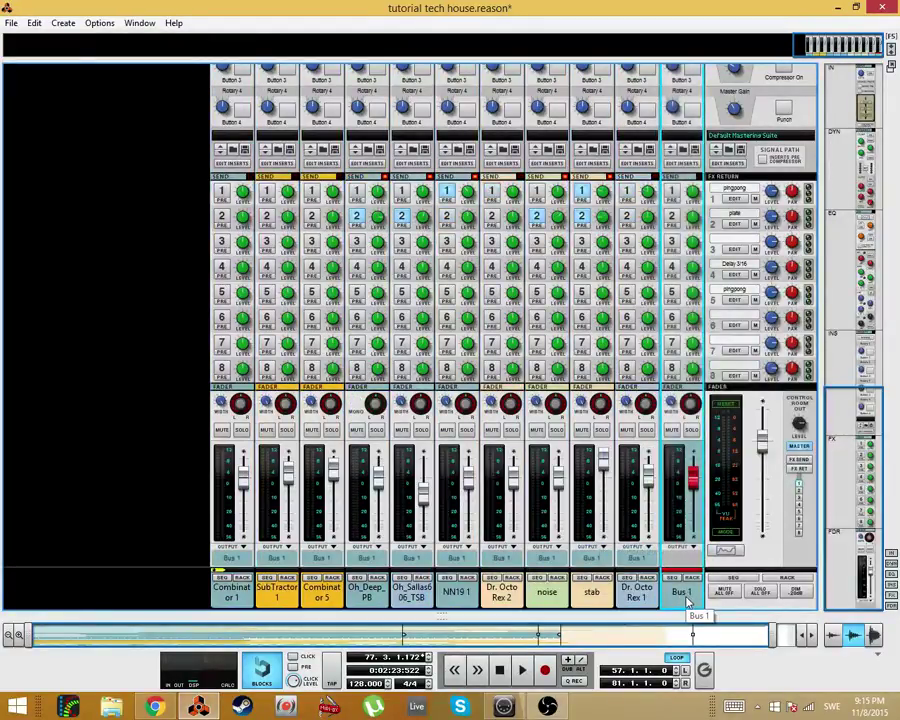
# Step: Rename the new output bus channel to Master
pyautogui.doubleClick(685, 594)
pyautogui.write('Maste')
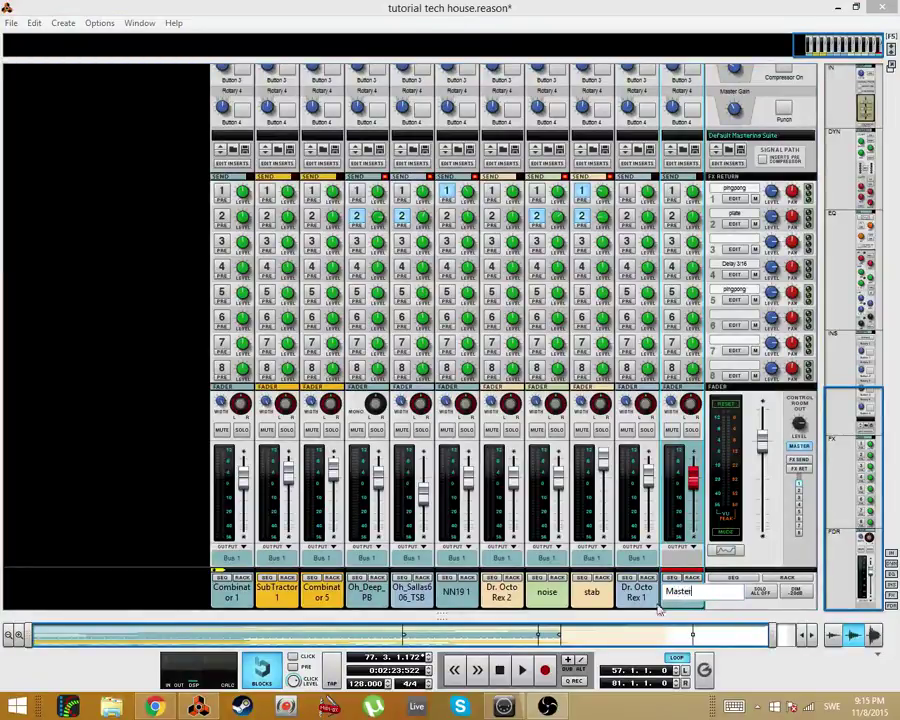
pyautogui.write('r')
pyautogui.press('Return')
# Step: Create an automation lane for the Master channel's high-pass filter frequency and move the Master track directly below Transport
pyautogui.scroll(10, 680, 305)
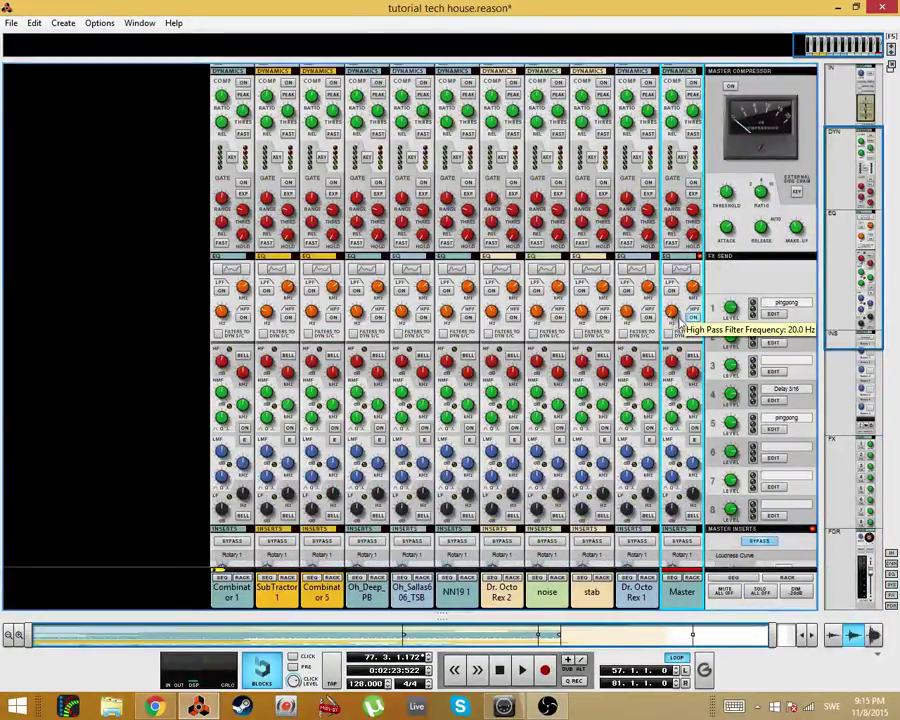
pyautogui.rightClick(678, 318)
pyautogui.click(730, 321)
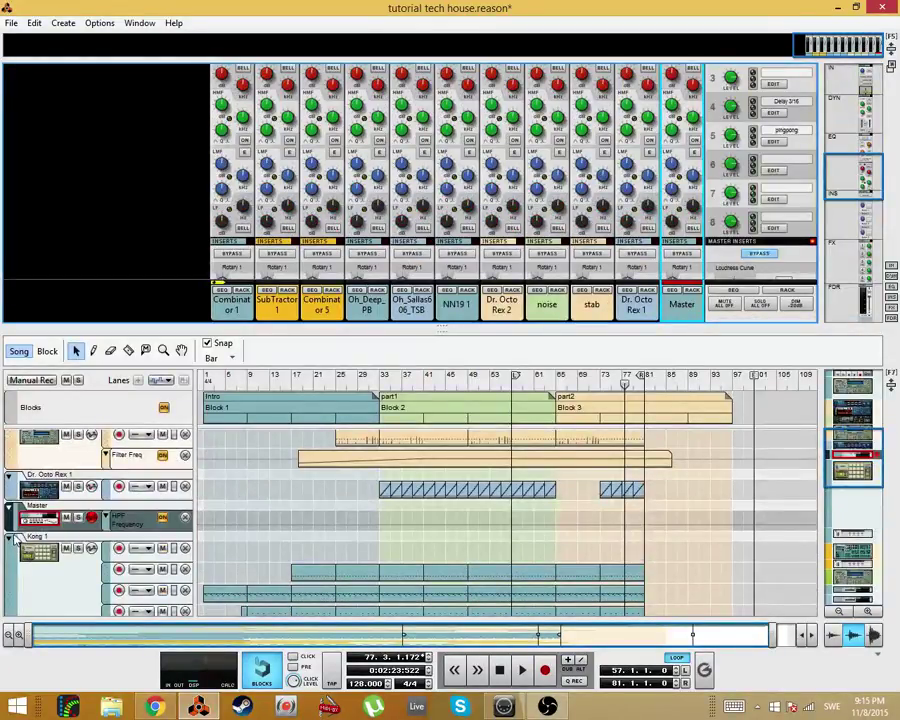
pyautogui.moveTo(12, 526); pyautogui.dragTo(32, 468)
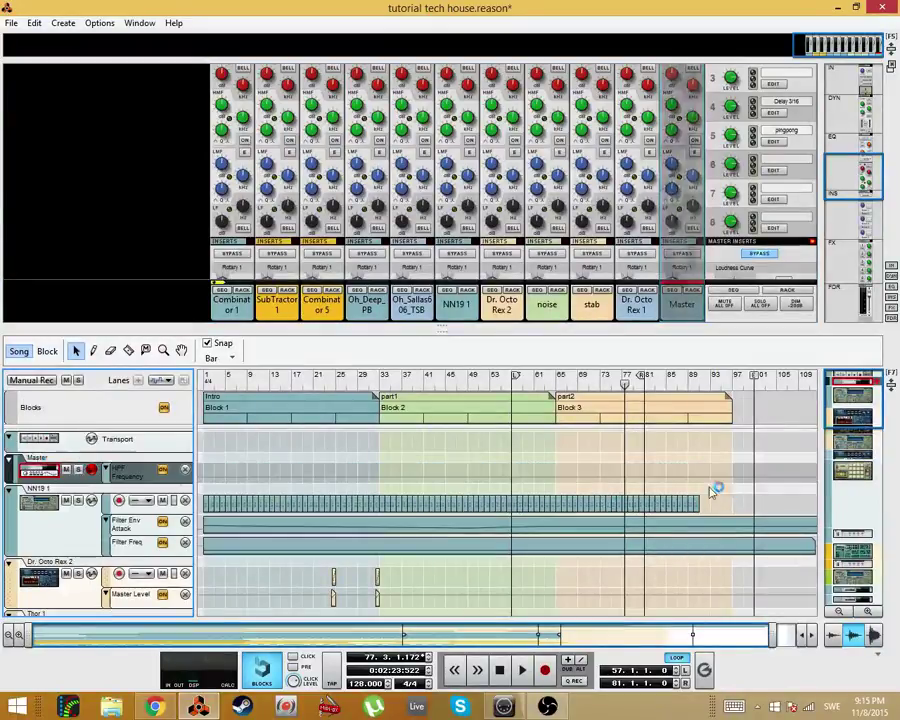
# Step: Draw a three-bar HPF Frequency automation clip at bar 78 on the Master track and open it for editing
pyautogui.click(543, 473)
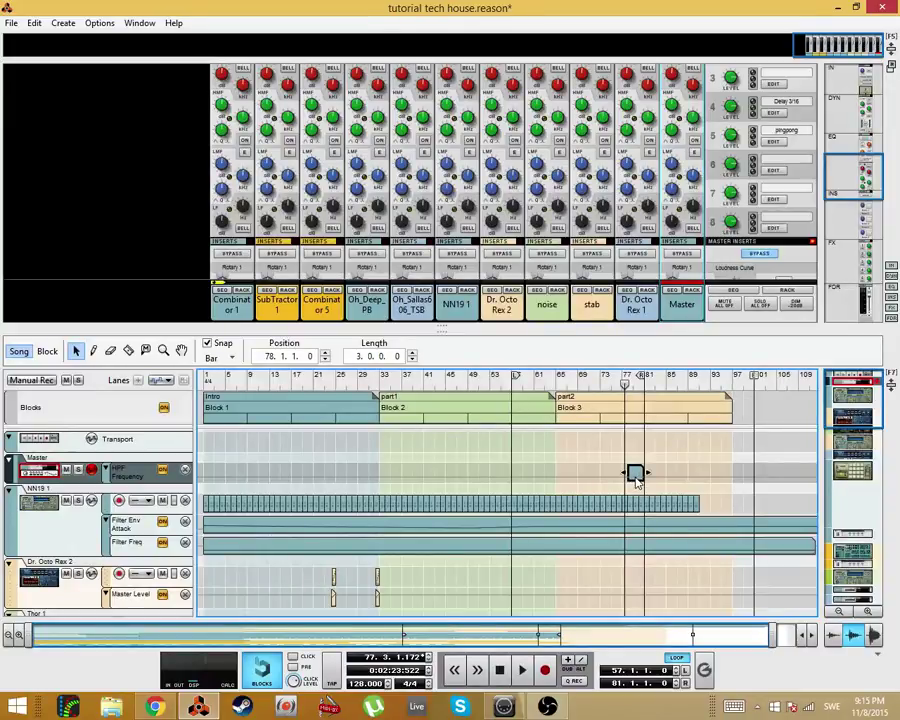
pyautogui.doubleClick(638, 482)
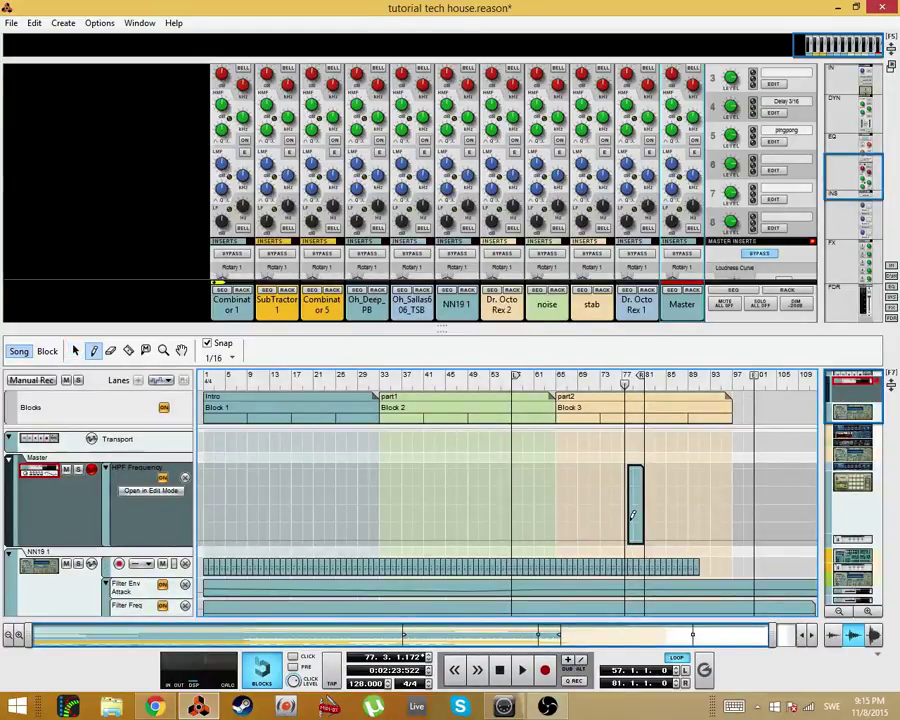
pyautogui.press('q')
# Step: Trim the start of the HPF Frequency clip to bar 79 with Bar snap and add an automation point of 461 there
pyautogui.press('h')
pyautogui.press('h')
pyautogui.press('h')
pyautogui.press('h')
pyautogui.press('h')
pyautogui.press('h')
pyautogui.press('h')
pyautogui.press('h')
pyautogui.press('h')
pyautogui.press('h')
pyautogui.press('h')
pyautogui.press('h')
pyautogui.press('h')
pyautogui.press('h')
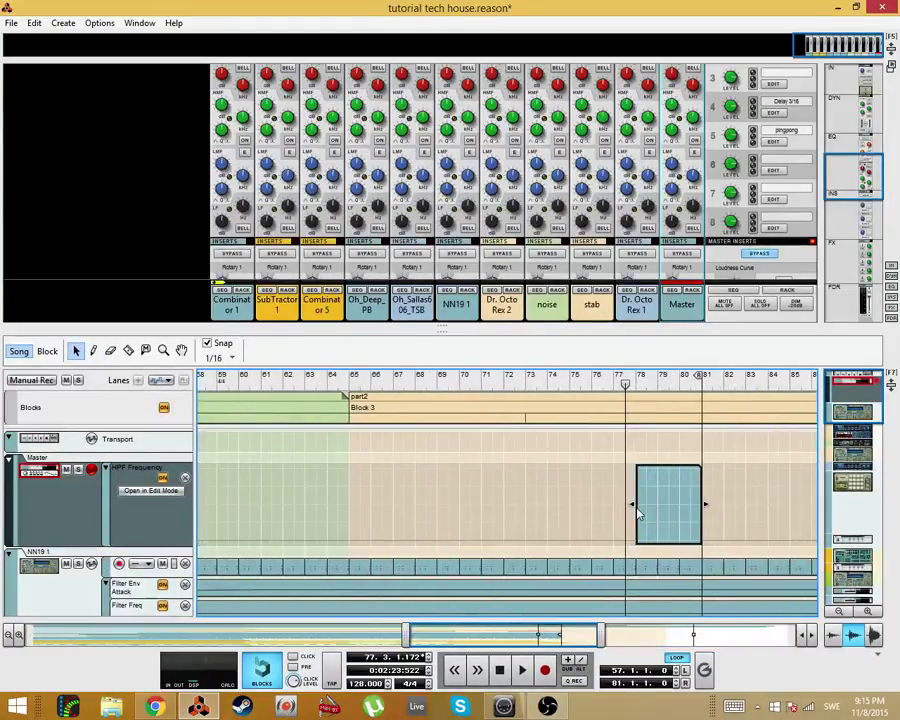
pyautogui.moveTo(630, 505); pyautogui.dragTo(663, 511)
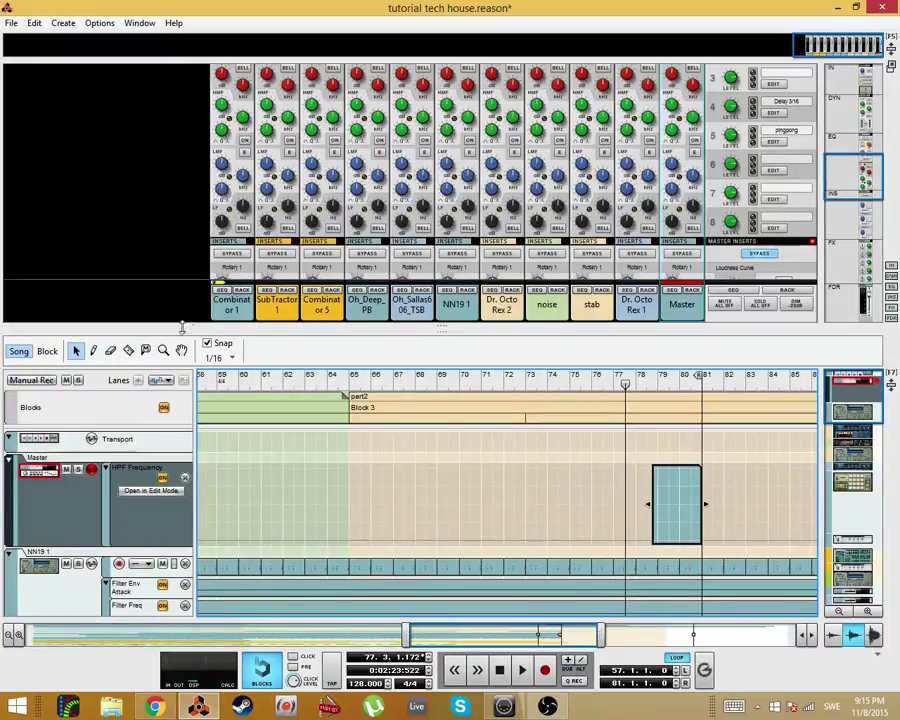
pyautogui.click(216, 357)
pyautogui.click(230, 375)
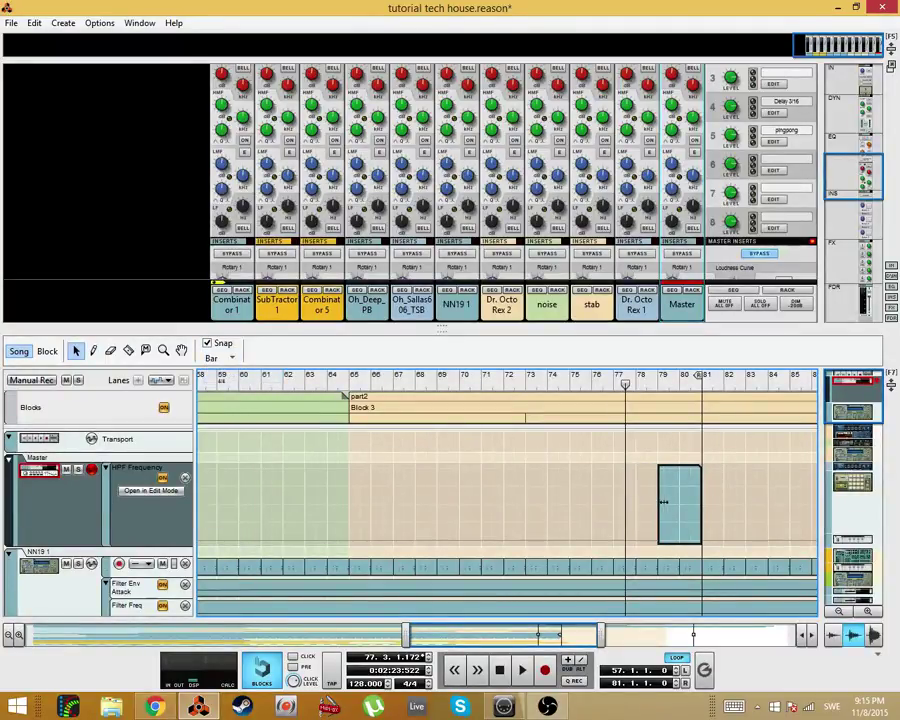
pyautogui.press('q')
pyautogui.click(668, 502)
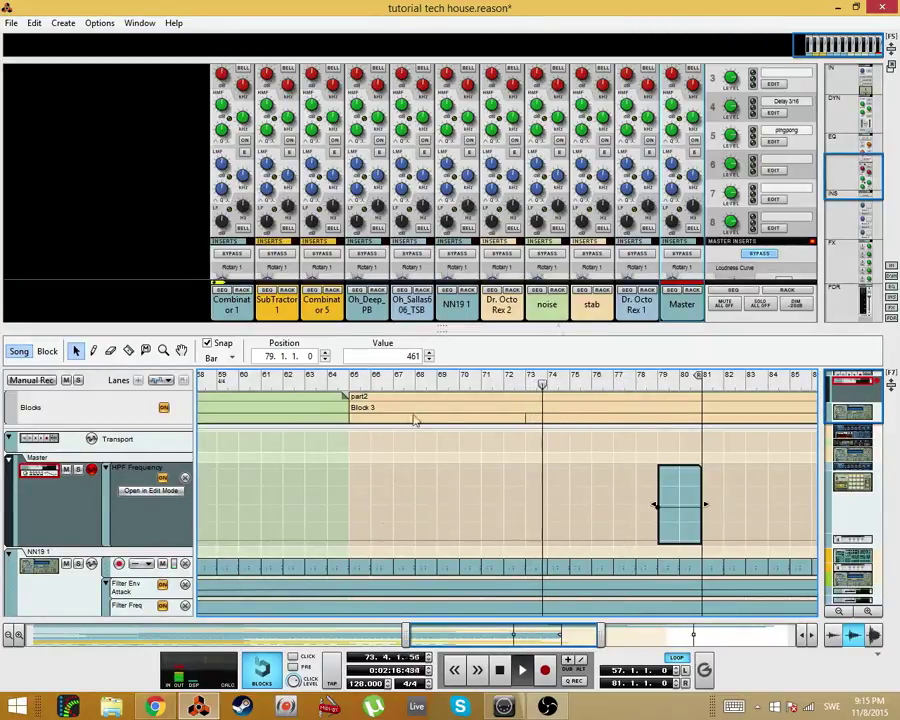
# Step: Move the right loop locator to bar 89
pyautogui.scroll(-5, 646, 218)
pyautogui.moveTo(700, 376); pyautogui.dragTo(856, 388)
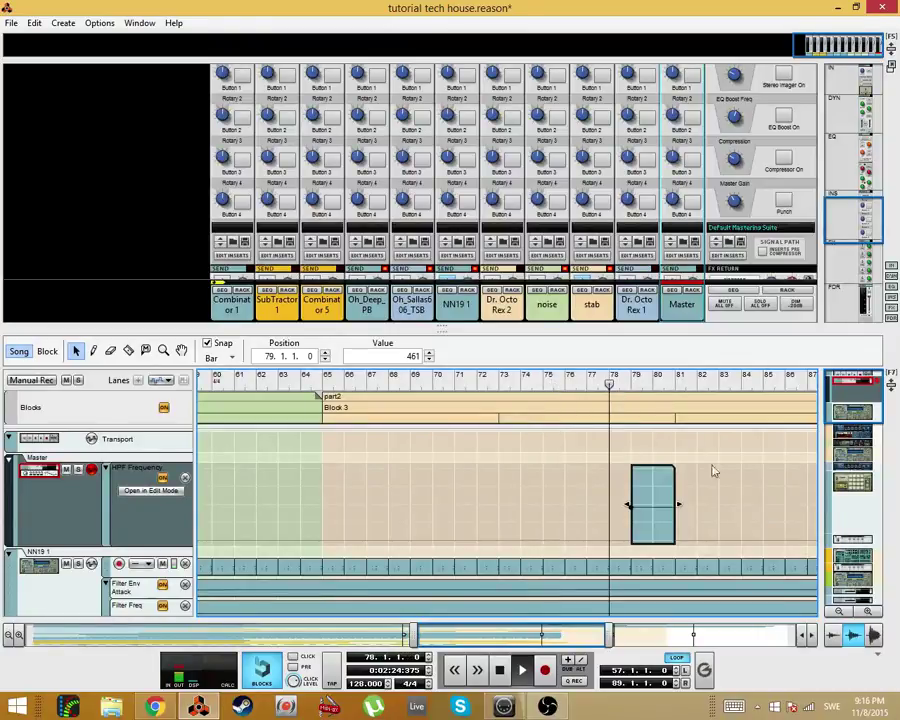
pyautogui.click(735, 484)
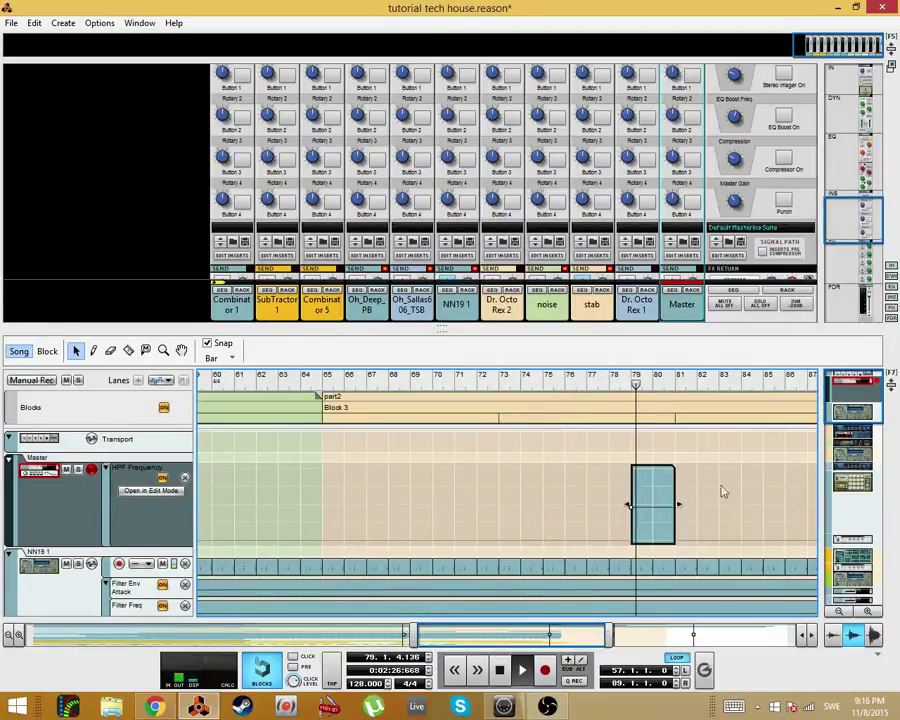
# Step: Copy the last eight bars of Kong 1 drum clips and Drum 9 Level automation to bar 81
pyautogui.scroll(-10, 557, 525)
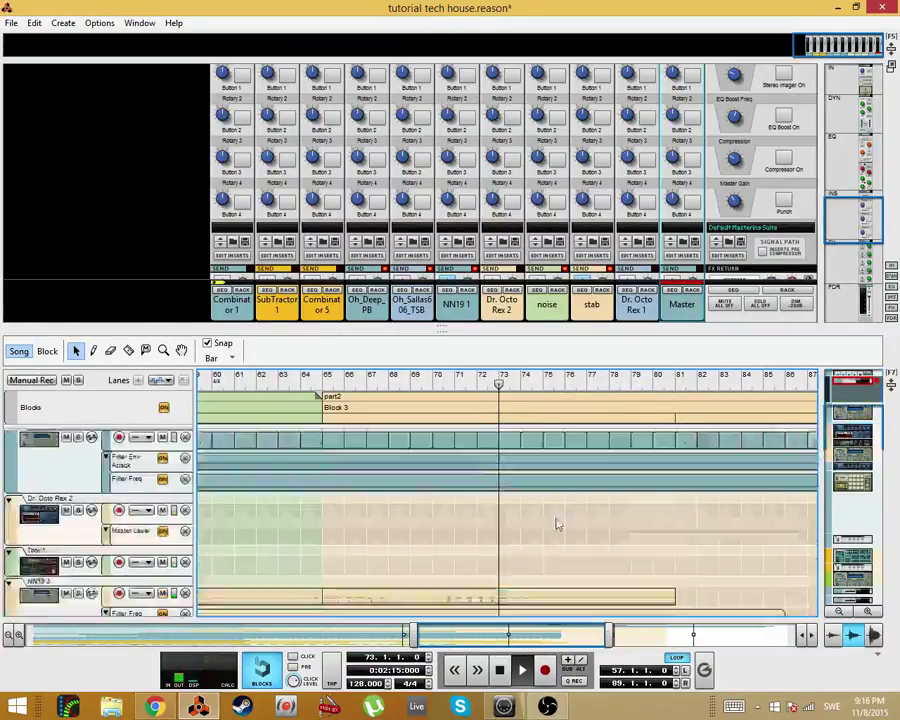
pyautogui.scroll(4, 667, 529)
pyautogui.scroll(-1, 713, 521)
pyautogui.moveTo(706, 517)
pyautogui.mouseDown()
pyautogui.moveTo(516, 612)
pyautogui.moveTo(568, 560)
pyautogui.moveTo(504, 562)
pyautogui.mouseUp()
pyautogui.moveTo(549, 542)
pyautogui.mouseDown()
pyautogui.moveTo(713, 543)
pyautogui.moveTo(701, 562)
pyautogui.moveTo(382, 520)
pyautogui.mouseUp()
pyautogui.scroll(-5, 699, 562)
pyautogui.scroll(2, 716, 545)
# Step: Copy the SubTractor 1 clips to bar 78 and the Combinator 5 clips to bar 82 to extend both tracks
pyautogui.moveTo(330, 522); pyautogui.dragTo(661, 516)
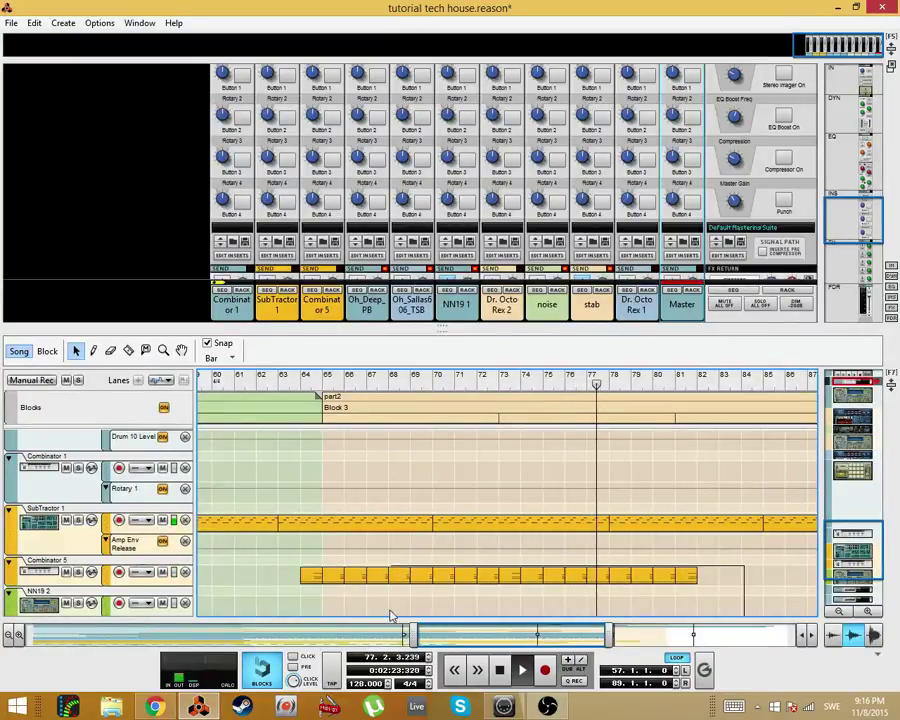
pyautogui.click(312, 576)
pyautogui.moveTo(319, 584); pyautogui.dragTo(710, 560)
pyautogui.click(698, 442)
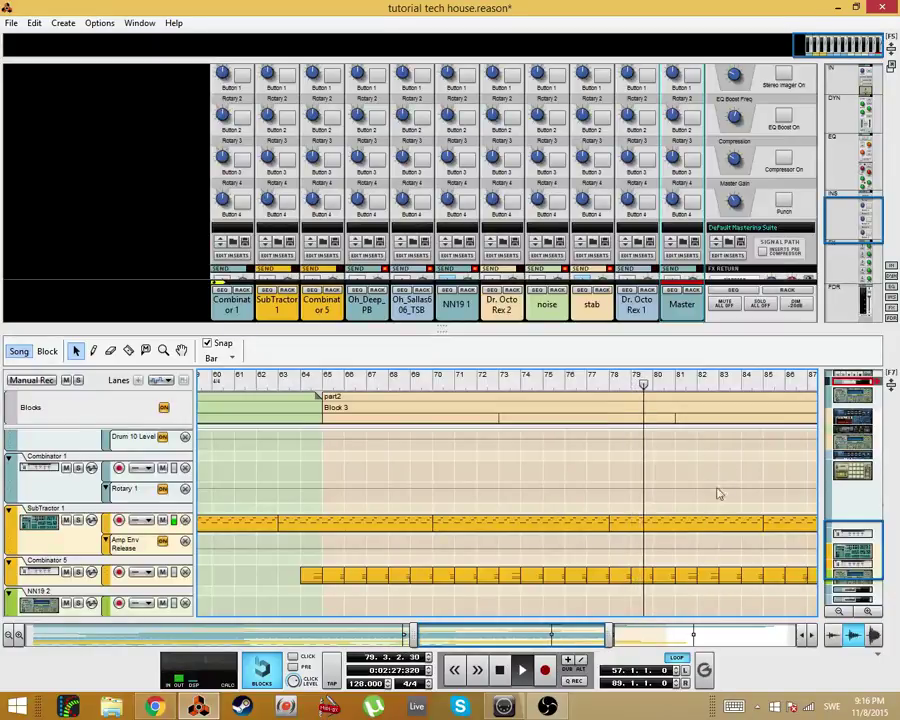
# Step: Copy the 16-bar NN19 3 clip to bar 81 so it fills the rest of part2
pyautogui.scroll(10, 716, 520)
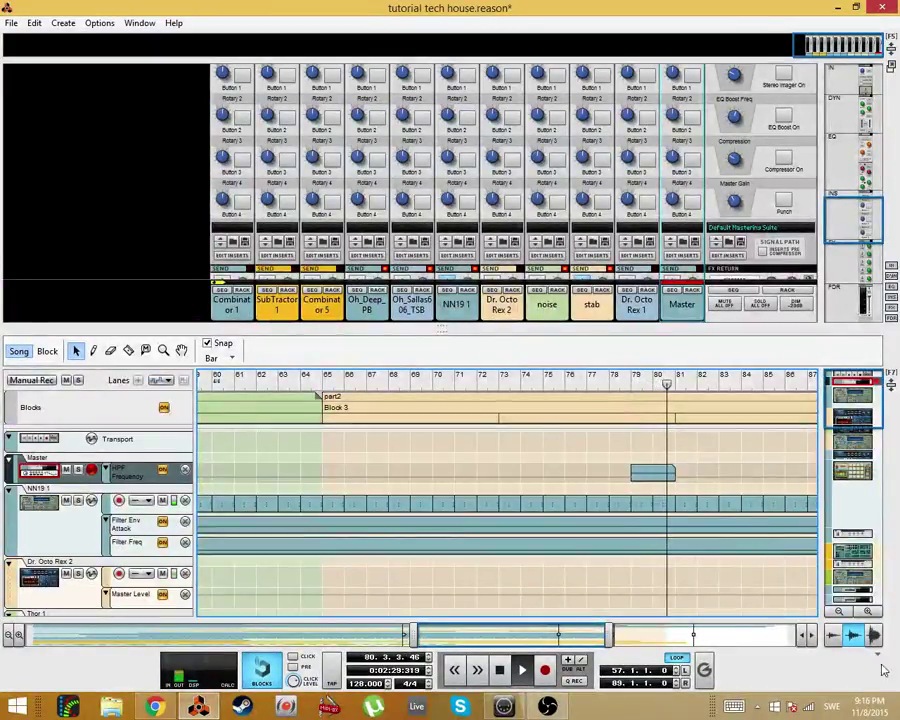
pyautogui.scroll(-3, 511, 508)
pyautogui.scroll(-5, 584, 524)
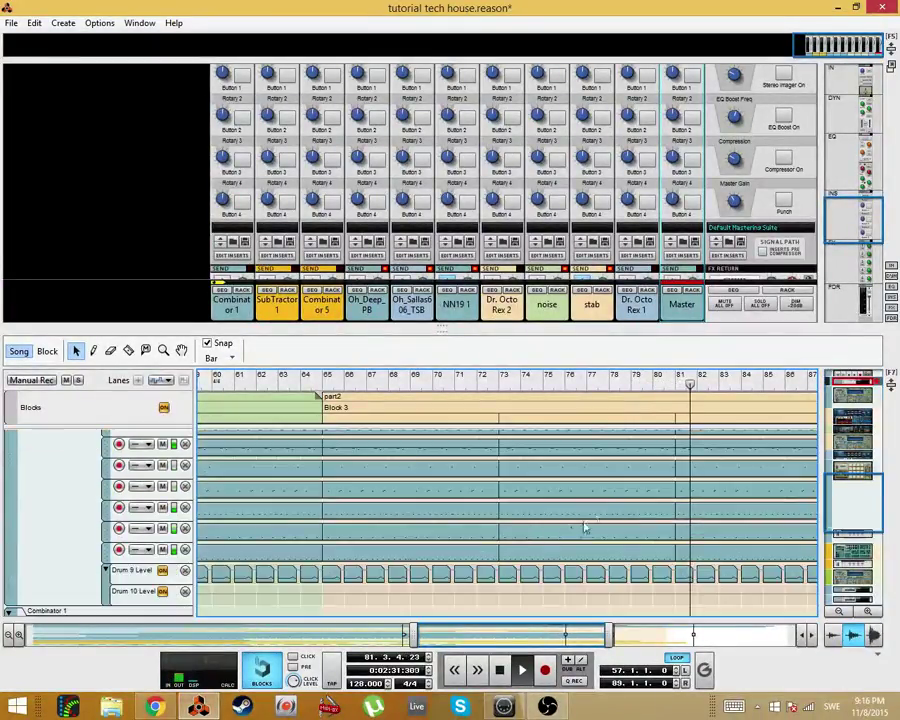
pyautogui.scroll(5, 678, 524)
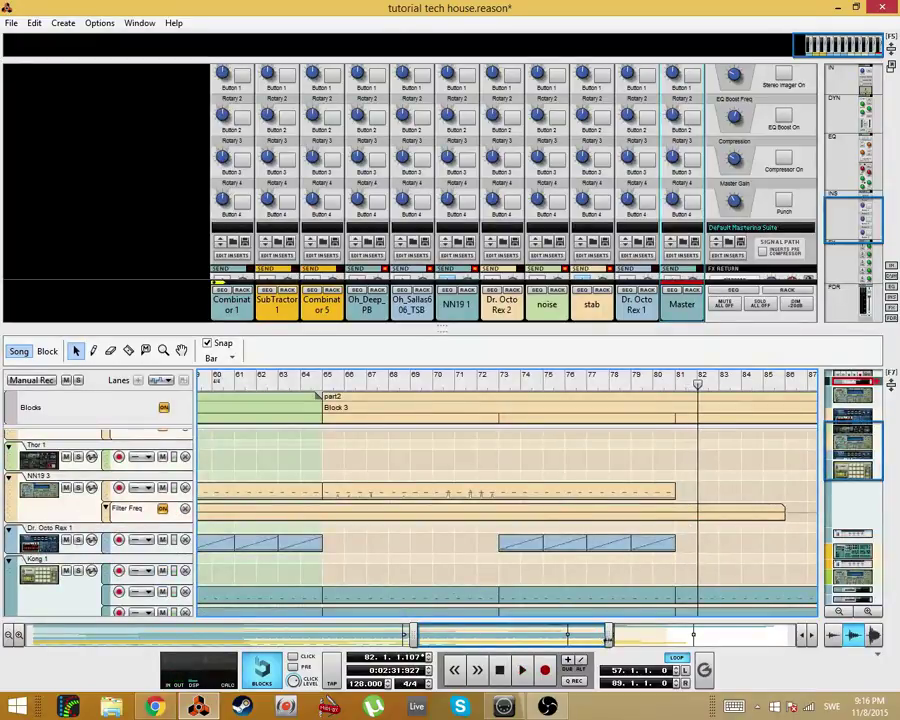
pyautogui.scroll(-3, 531, 470)
pyautogui.click(266, 492)
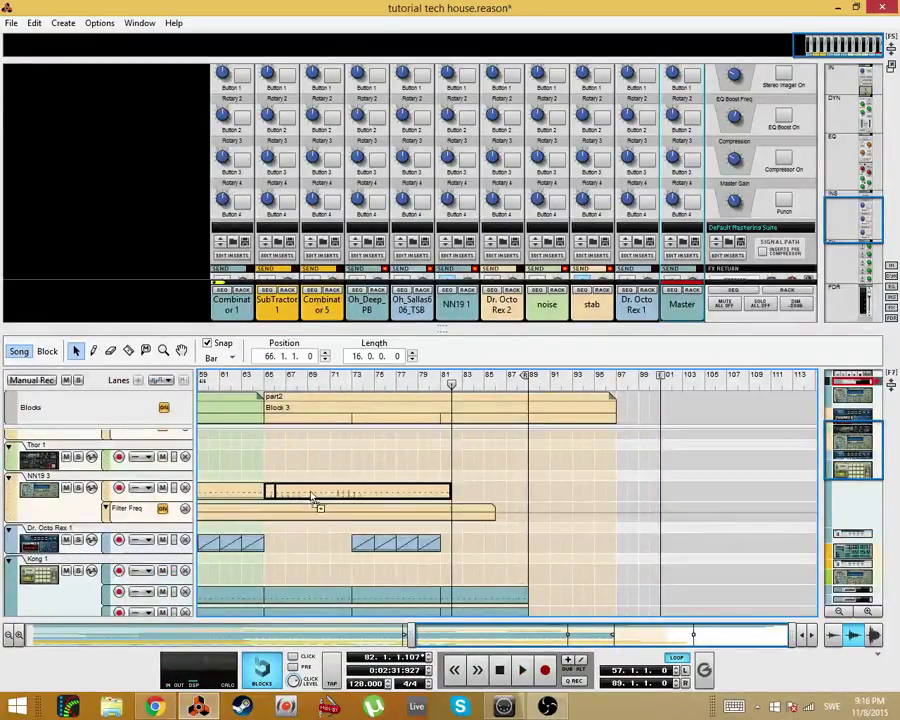
pyautogui.moveTo(313, 497); pyautogui.dragTo(464, 504)
# Step: Copy the second Oh_Deep_PB audio clip of the intro into part2 and place it at bar 79
pyautogui.scroll(-5, 400, 580)
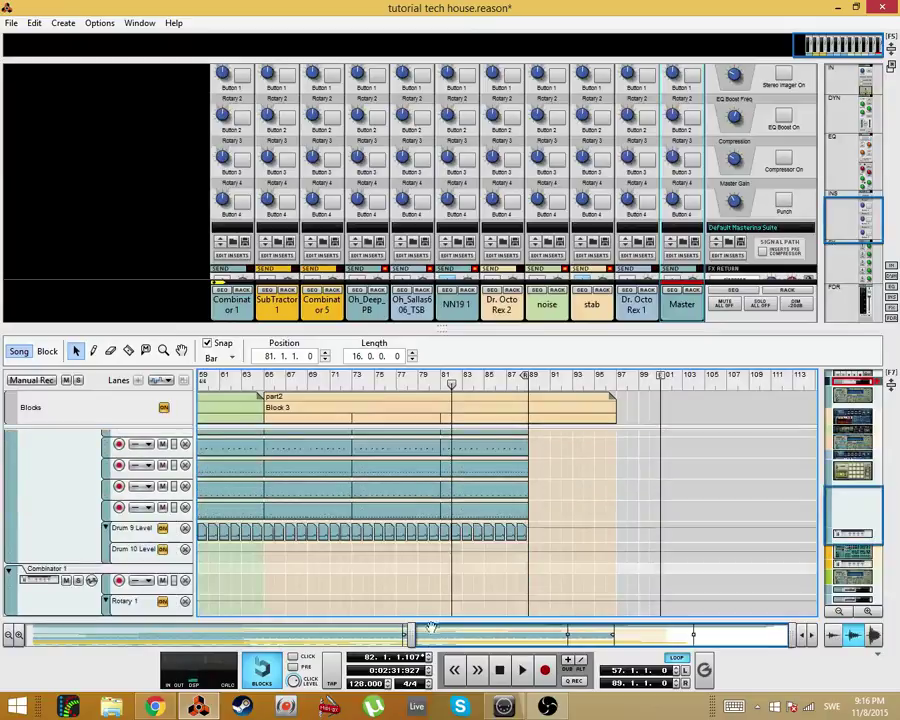
pyautogui.moveTo(410, 637); pyautogui.dragTo(158, 636)
pyautogui.scroll(-5, 420, 545)
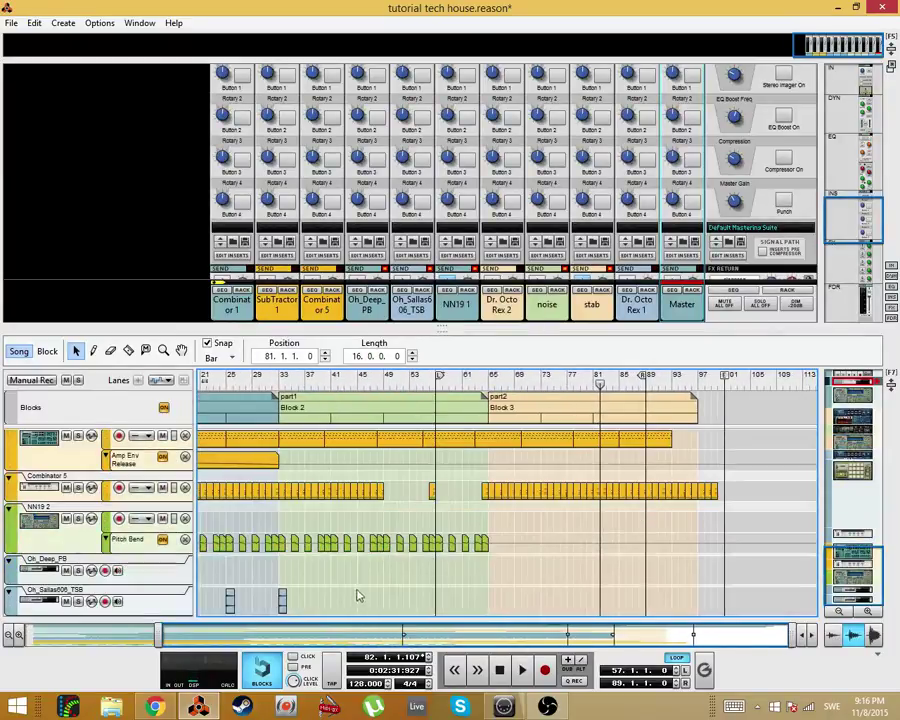
pyautogui.moveTo(288, 633); pyautogui.dragTo(176, 633)
pyautogui.click(288, 571)
pyautogui.click(282, 573)
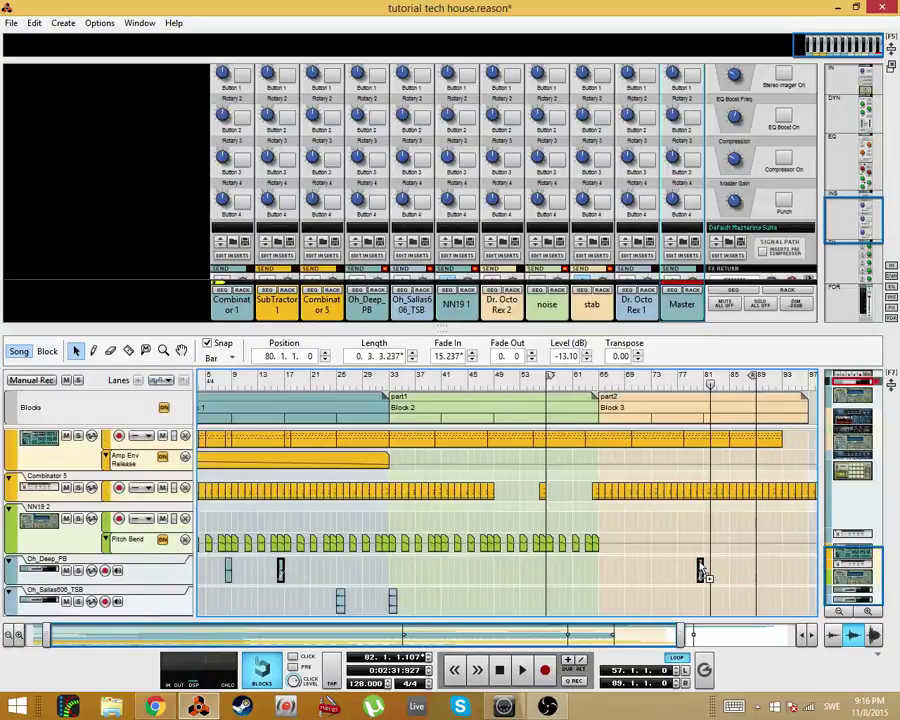
pyautogui.scroll(3, 718, 545)
pyautogui.scroll(-3, 719, 560)
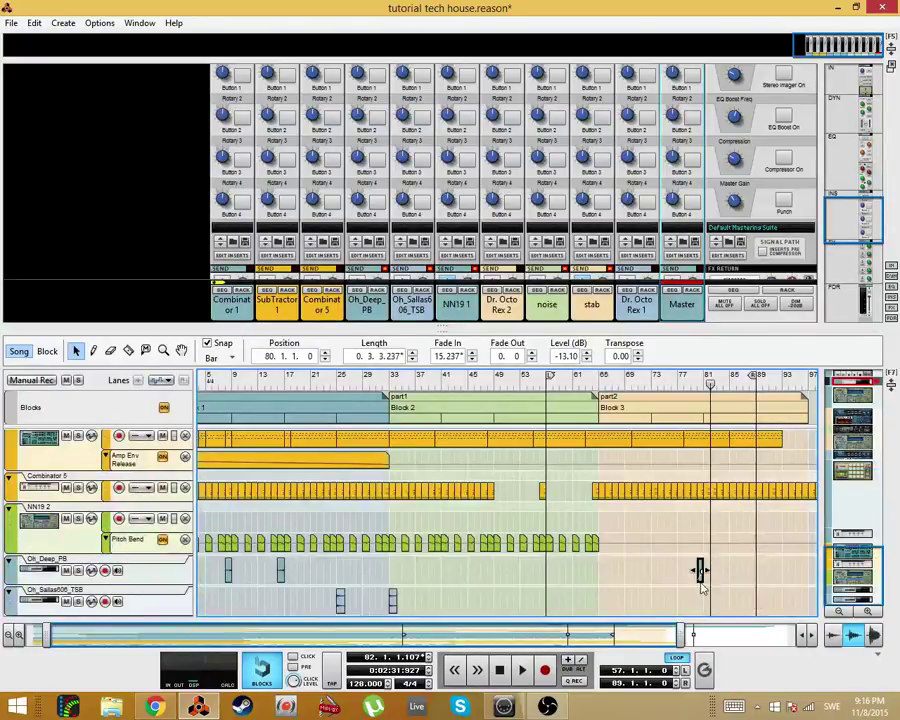
pyautogui.click(703, 588)
pyautogui.click(702, 582)
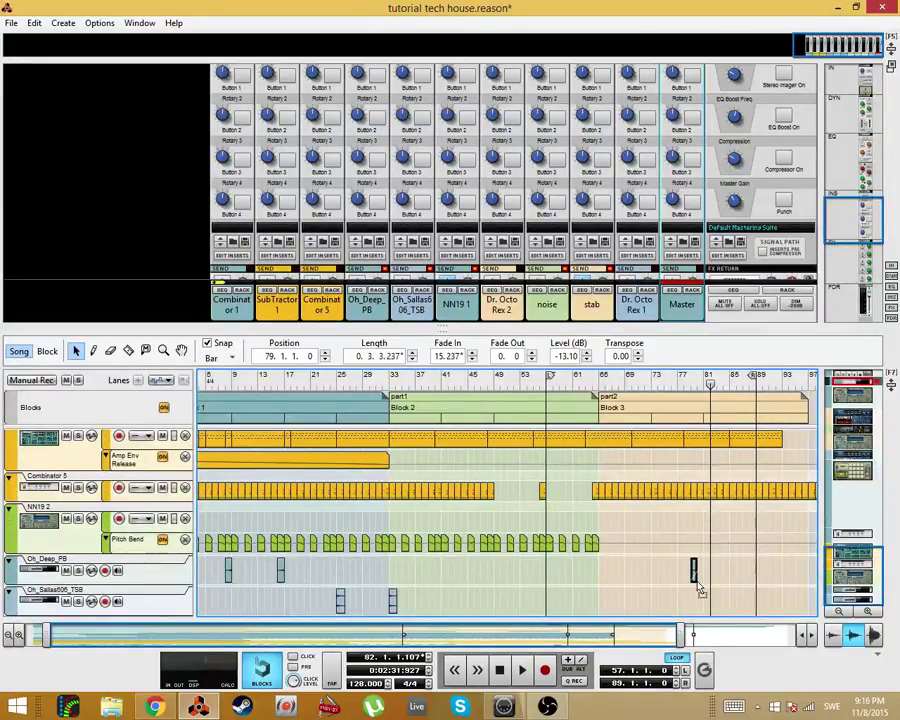
# Step: Copy the Oh_Sallas606_TSB clip at bar 33 onto the Oh_Deep_PB track at bar 81, and move the Oh_Deep_PB copy to bar 78
pyautogui.click(762, 572)
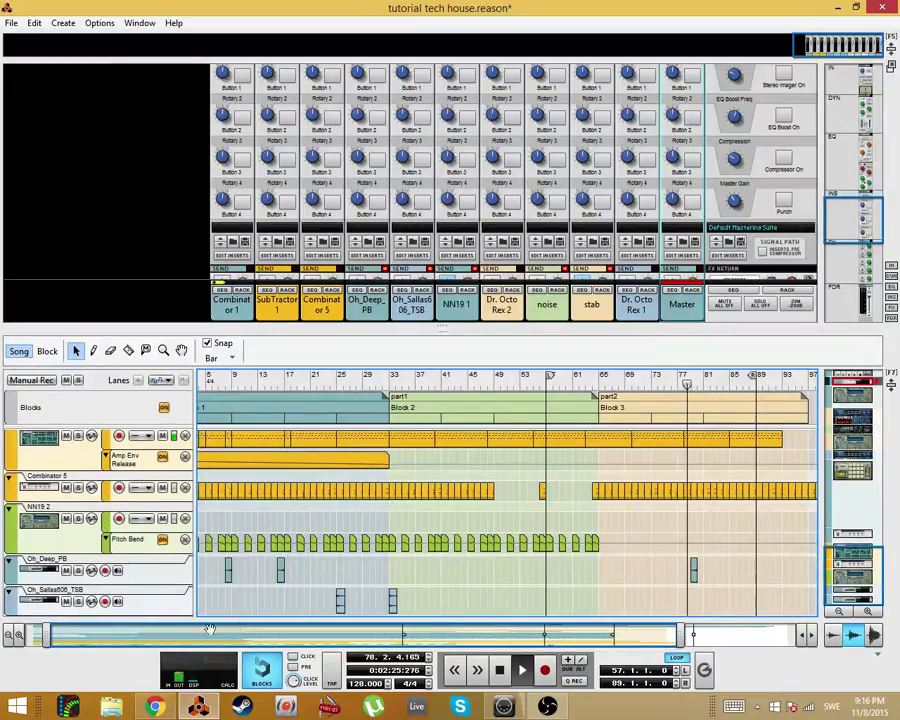
pyautogui.click(393, 601)
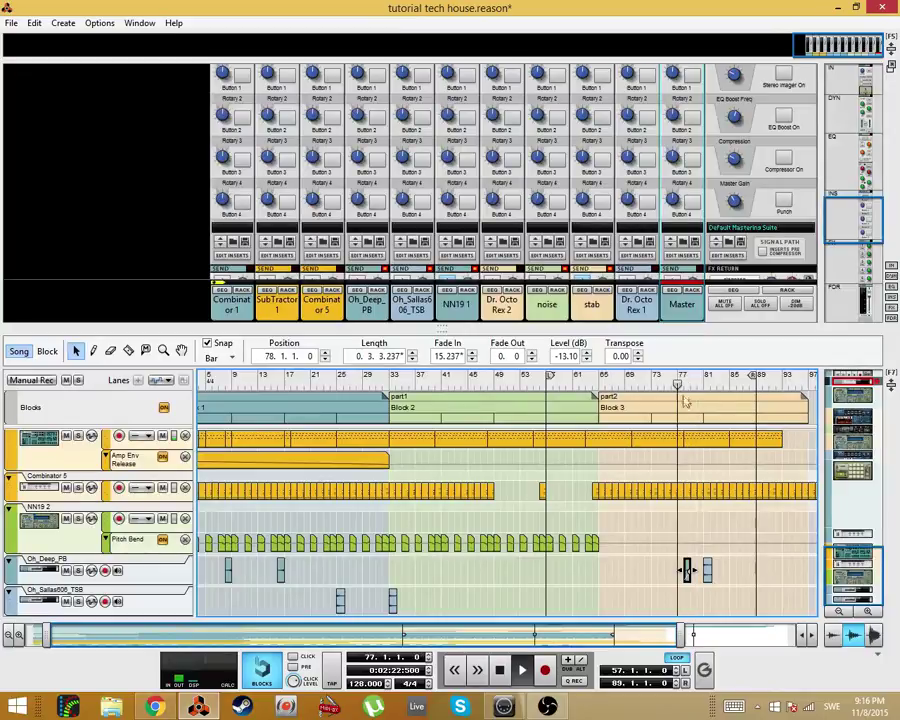
# Step: Play part2 from bar 78 and review its tracks, including the NN19 2 clips and the Combinator 5 clips around bars 81 to 83
pyautogui.click(735, 555)
pyautogui.scroll(1, 738, 567)
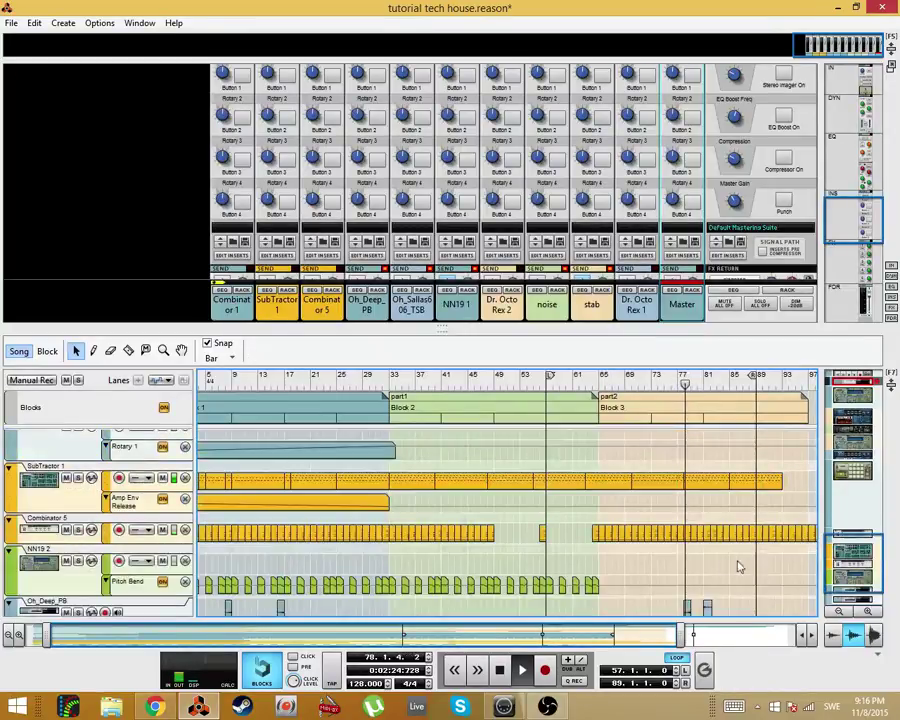
pyautogui.click(381, 582)
pyautogui.scroll(-1, 654, 574)
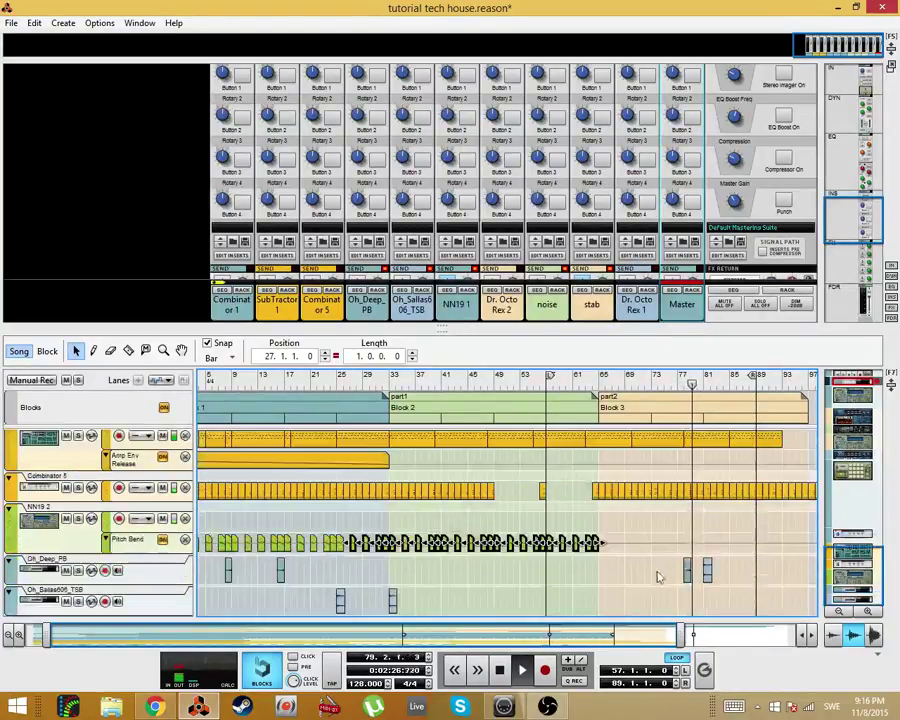
pyautogui.click(735, 552)
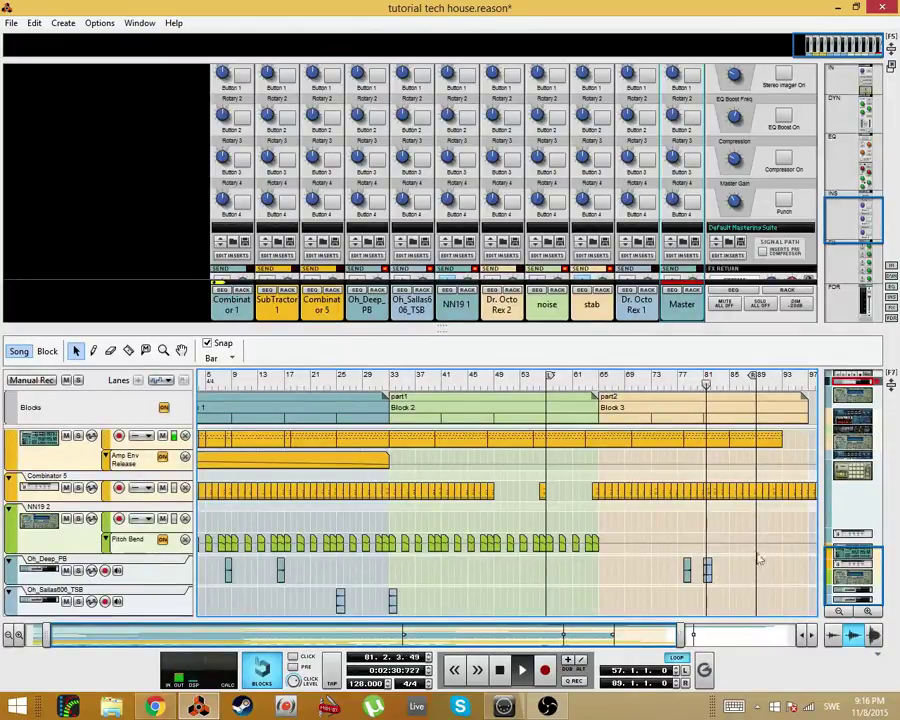
pyautogui.scroll(-5, 717, 560)
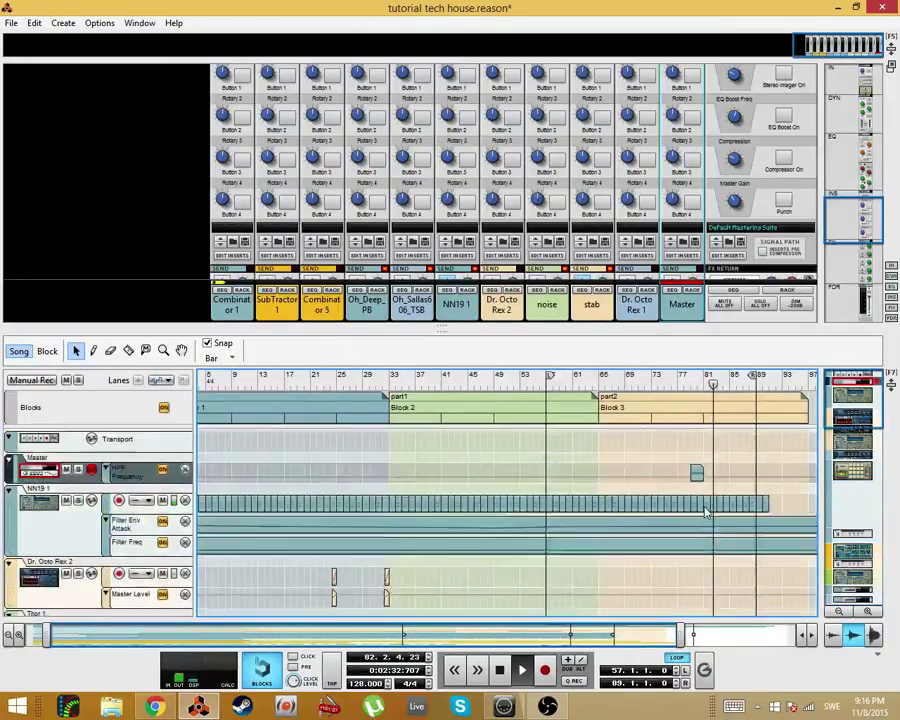
pyautogui.scroll(5, 727, 497)
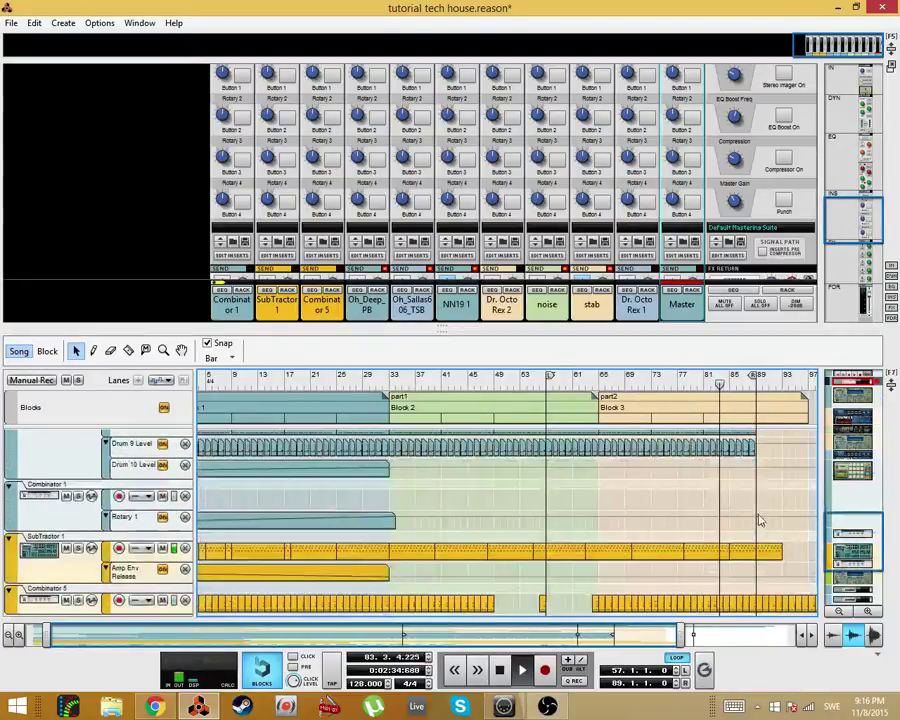
pyautogui.click(719, 494)
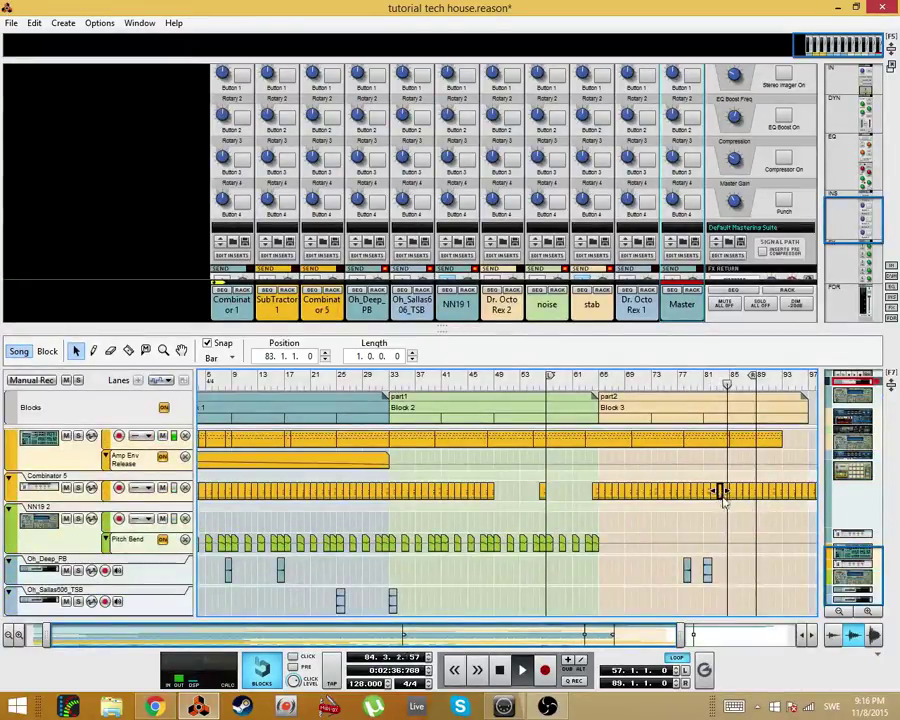
pyautogui.scroll(5, 734, 515)
pyautogui.press('space')
pyautogui.click(692, 503)
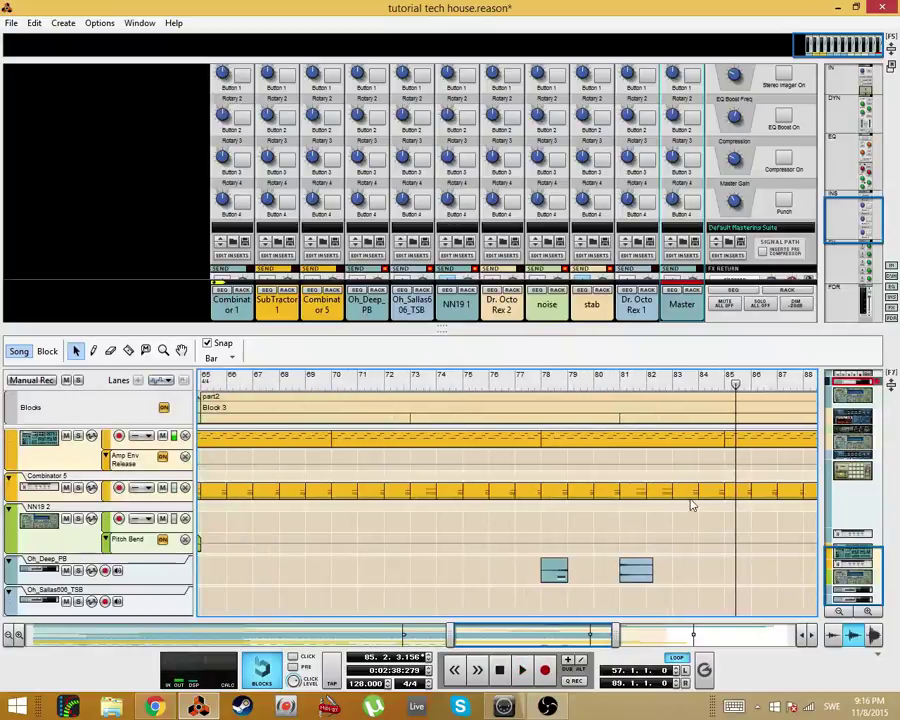
pyautogui.keyDown('ctrl'); pyautogui.click(686, 497); pyautogui.keyUp('ctrl')
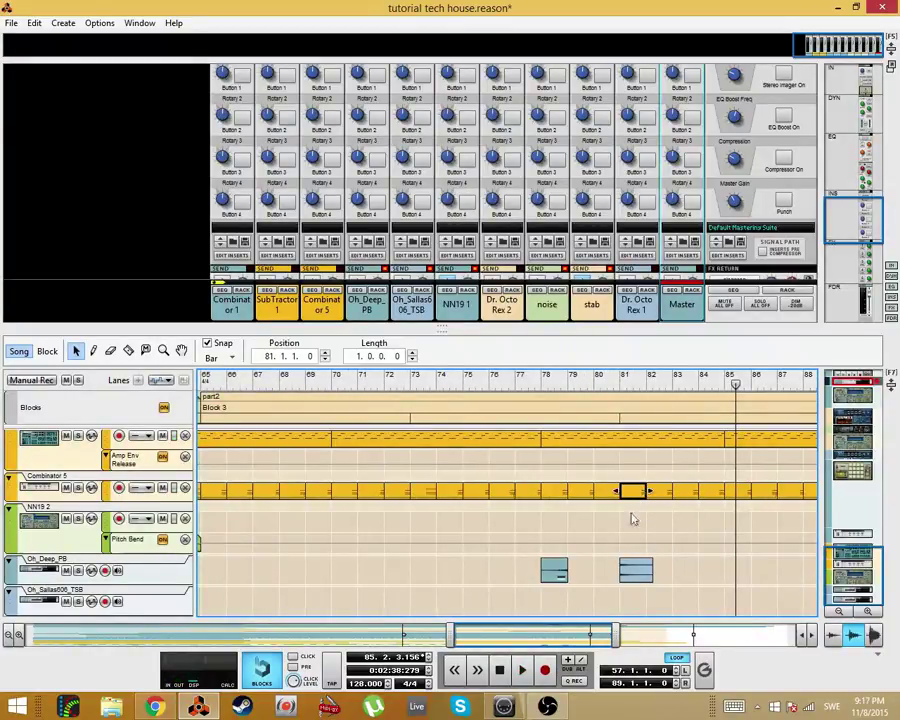
# Step: Examine the remaining part2 tracks and play from bar 79 to hear the Dr. Octo Rex 1 clips leading up to bar 81
pyautogui.scroll(-8, 640, 505)
pyautogui.scroll(8, 663, 478)
pyautogui.moveTo(615, 635); pyautogui.dragTo(788, 640)
pyautogui.scroll(11, 470, 560)
pyautogui.scroll(-1, 443, 556)
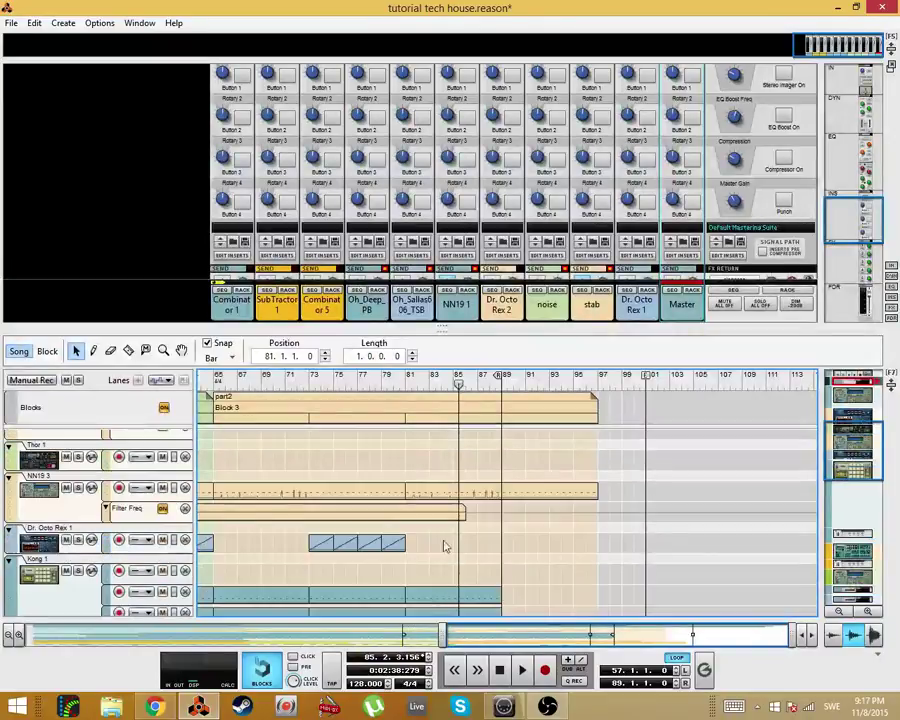
pyautogui.click(341, 543)
pyautogui.click(320, 549)
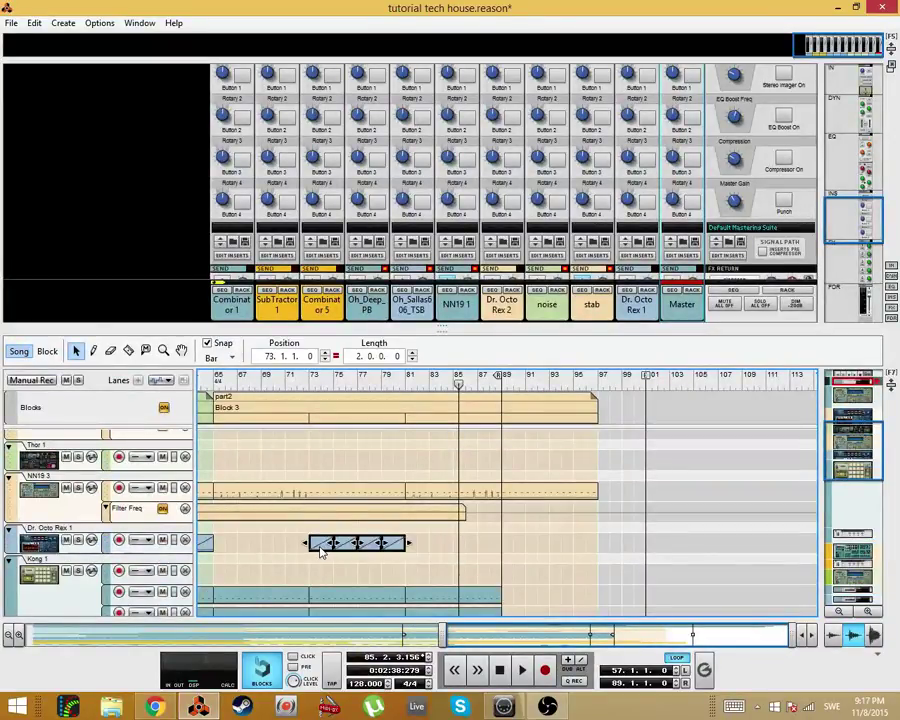
pyautogui.click(391, 386)
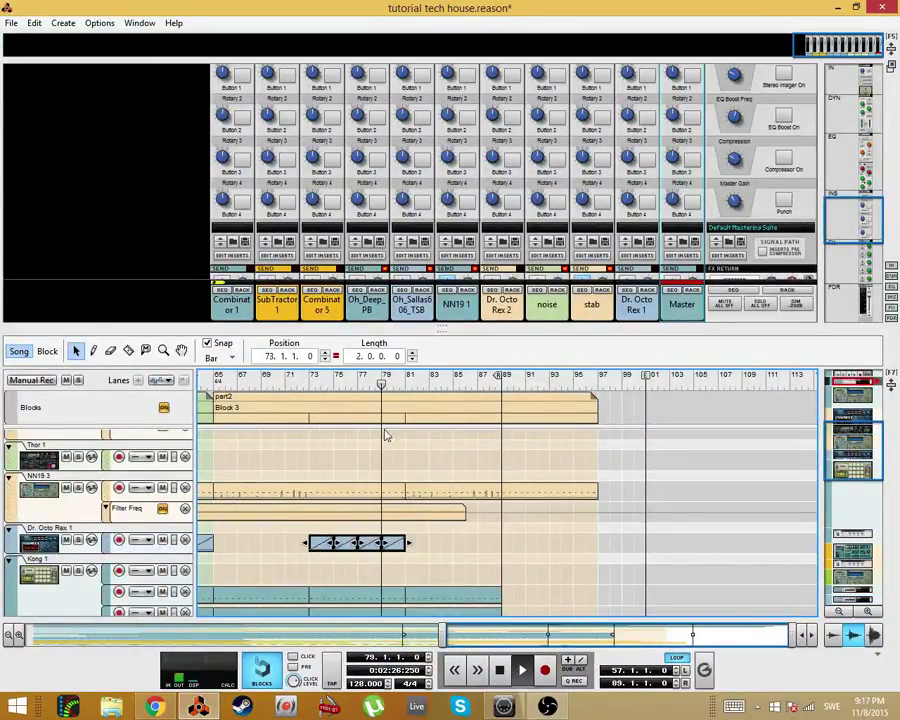
pyautogui.click(452, 552)
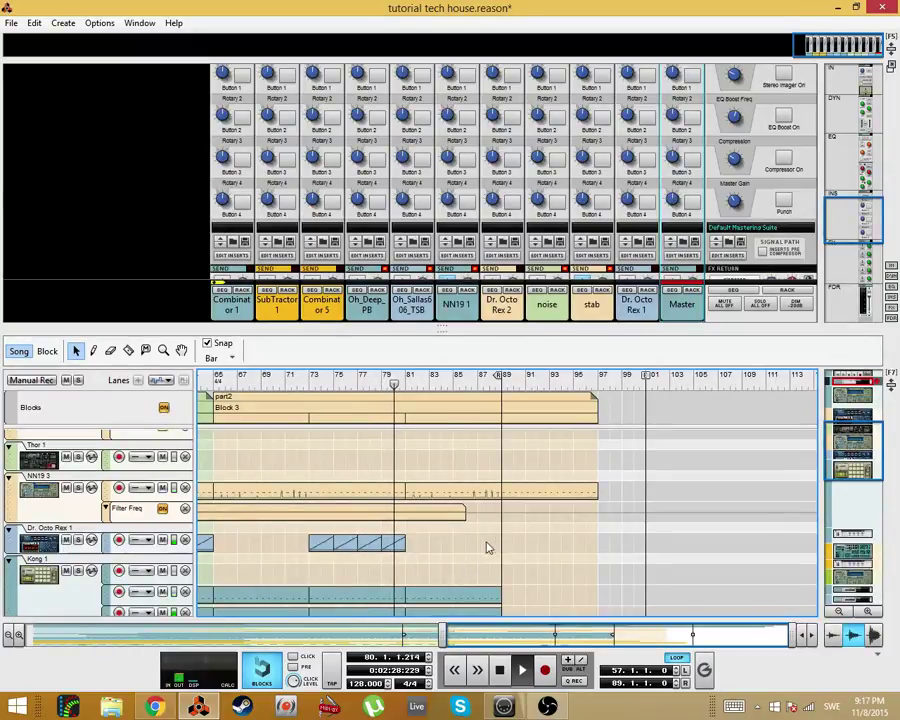
# Step: Open the NN19 3 clip at bar 81 for note editing, enlarge the sequencer area, and set the snap value to 1/16
pyautogui.doubleClick(425, 491)
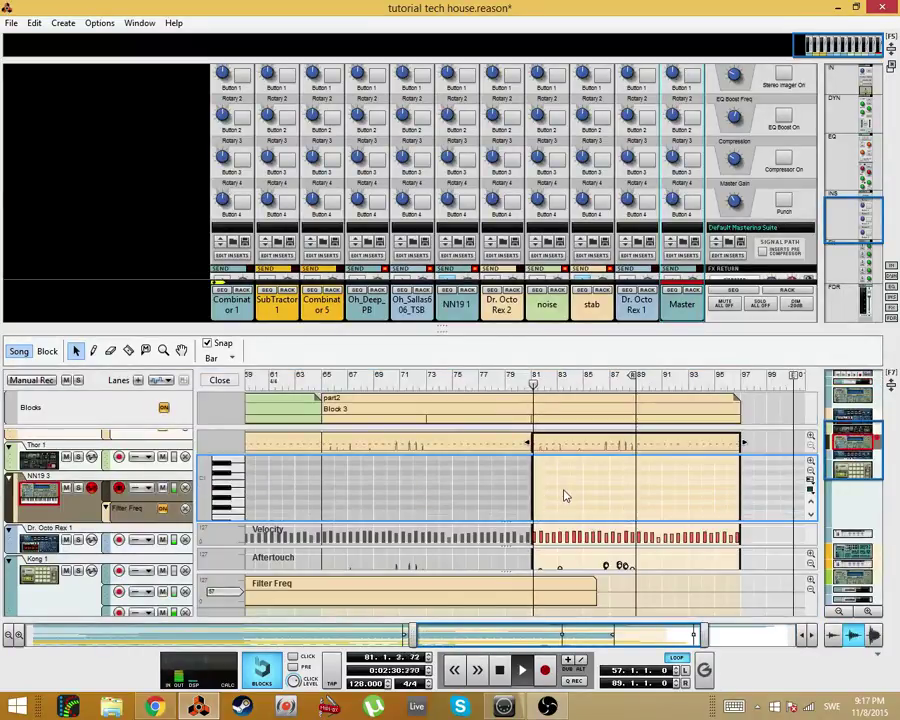
pyautogui.scroll(3, 572, 484)
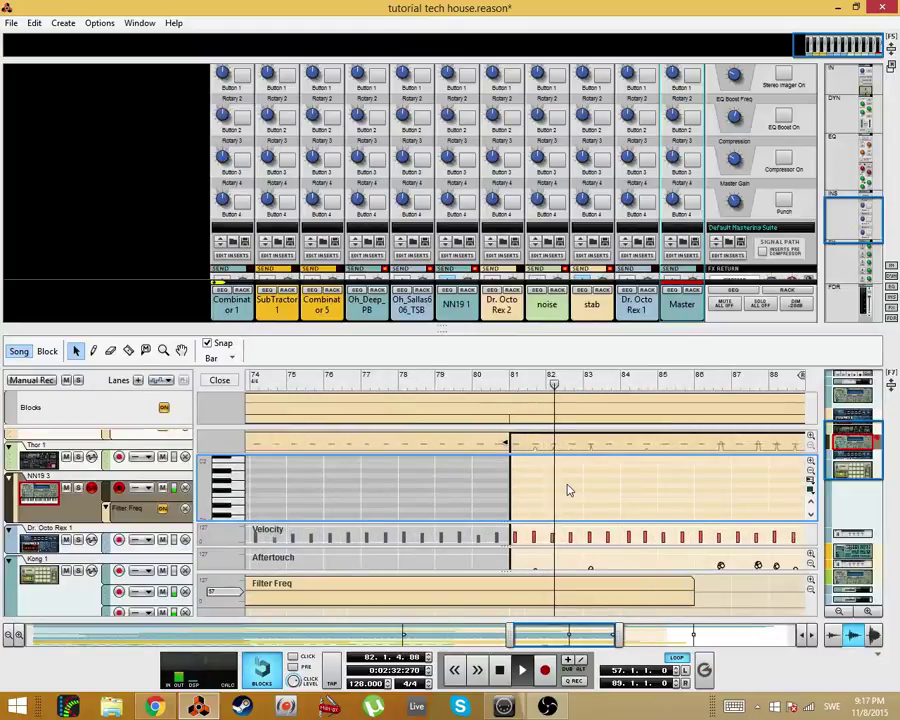
pyautogui.moveTo(556, 333); pyautogui.dragTo(556, 218)
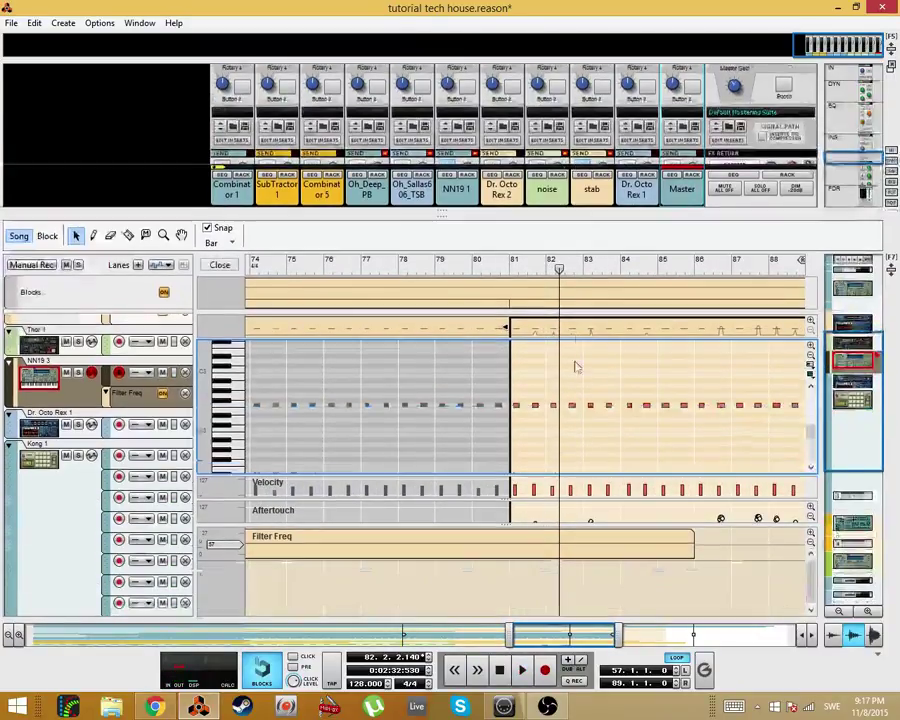
pyautogui.click(511, 268)
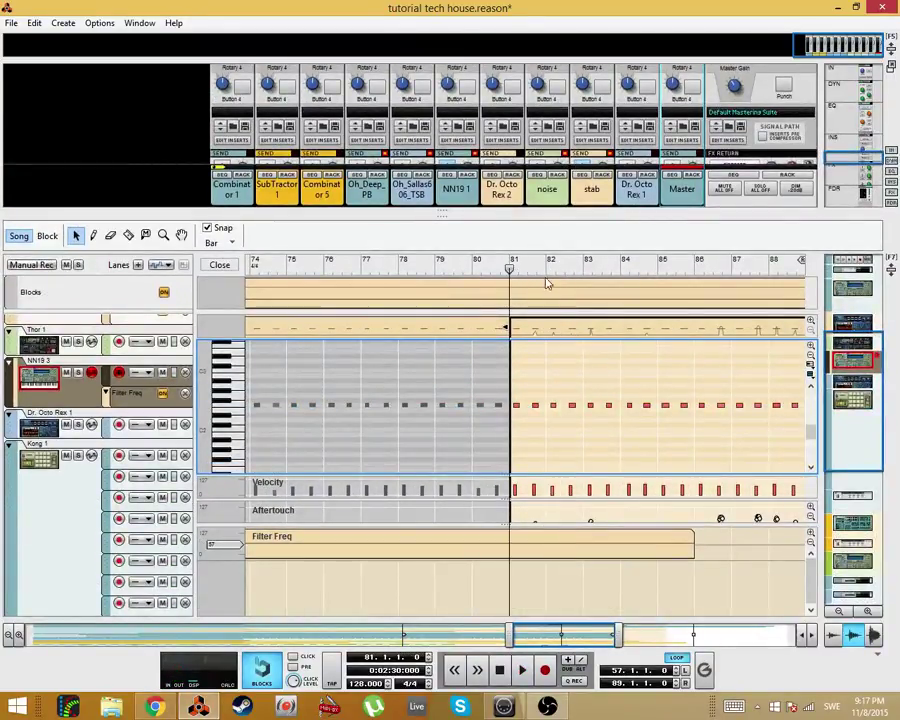
pyautogui.scroll(2, 492, 408)
pyautogui.click(215, 243)
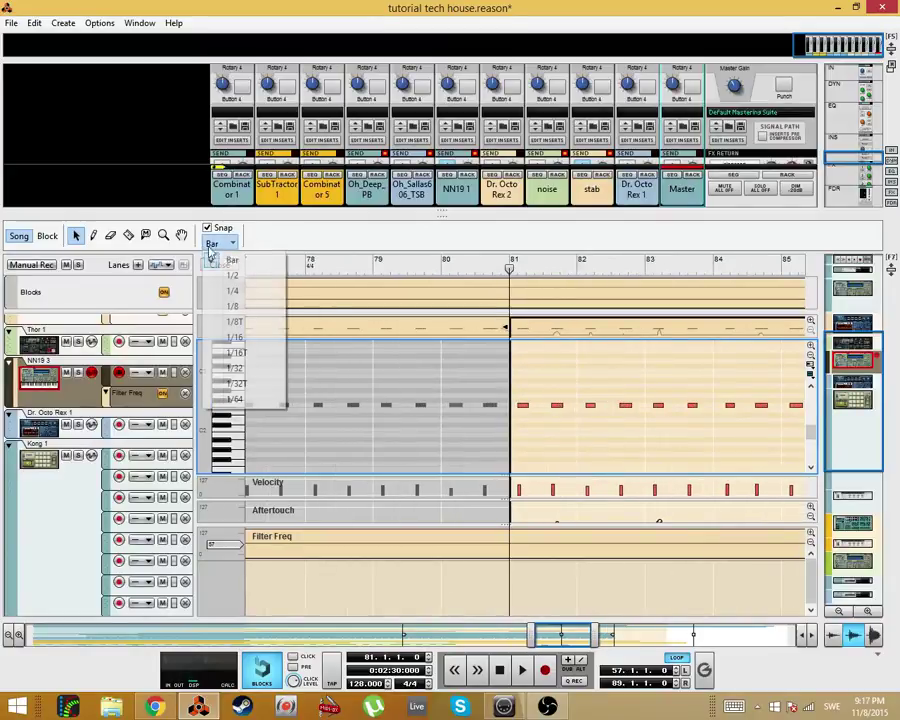
pyautogui.click(237, 340)
# Step: Try an extra copied note at 81.4.3 in the NN19 3 clip, raising it to G2 and A2 during playback, and delete it
pyautogui.click(558, 406)
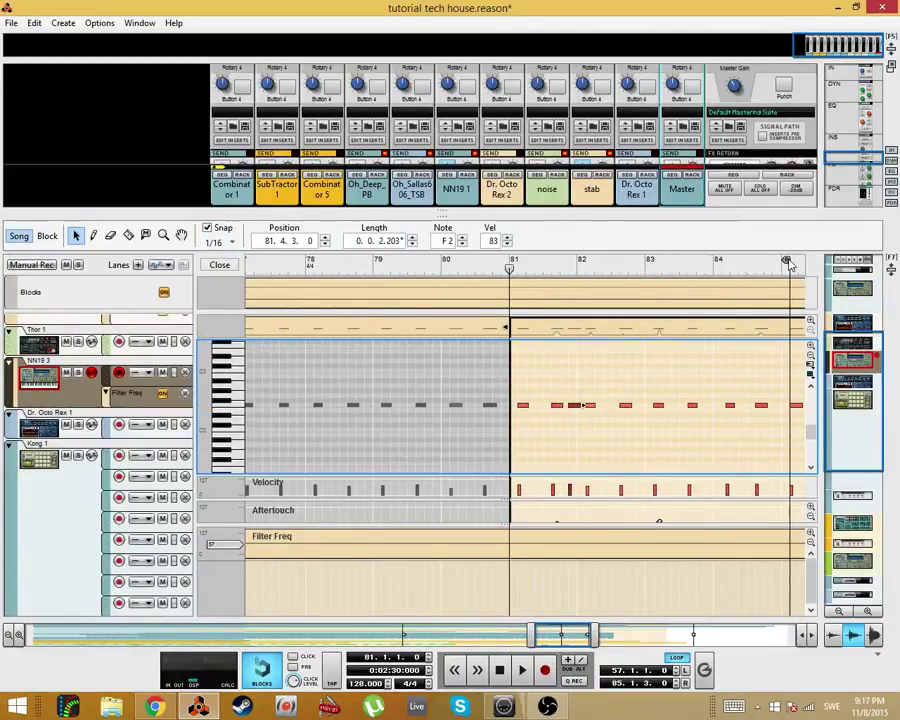
pyautogui.moveTo(789, 264); pyautogui.dragTo(781, 263)
pyautogui.press('space')
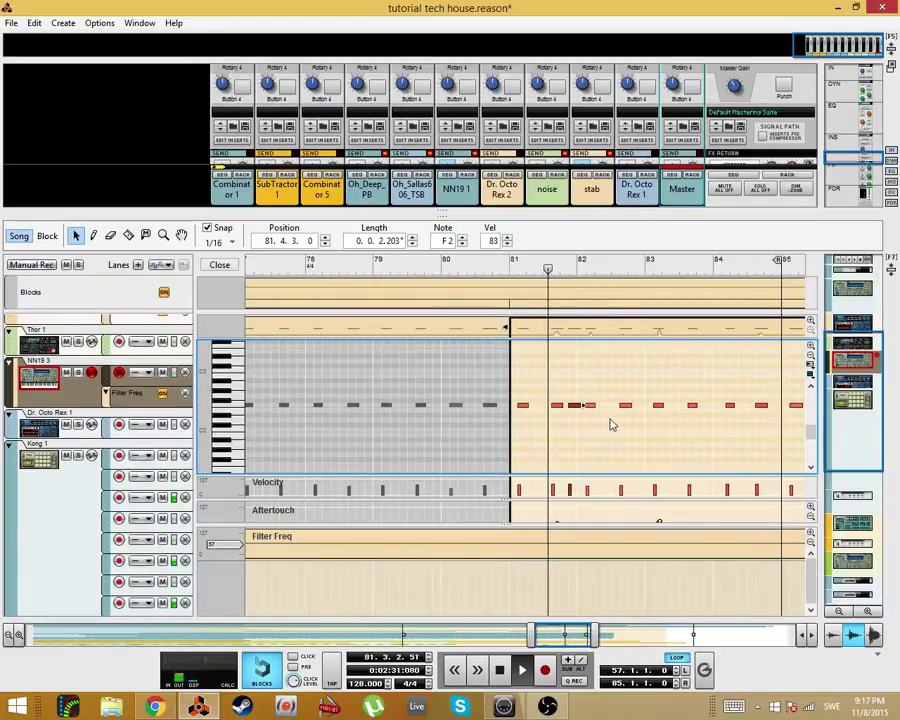
pyautogui.press('space')
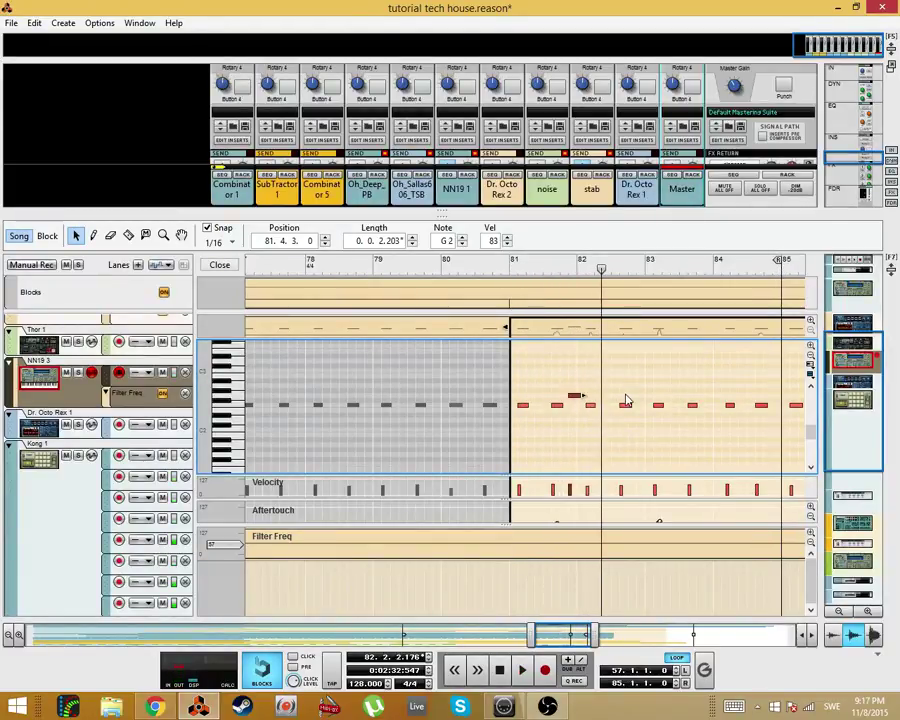
pyautogui.click(520, 270)
pyautogui.press('space')
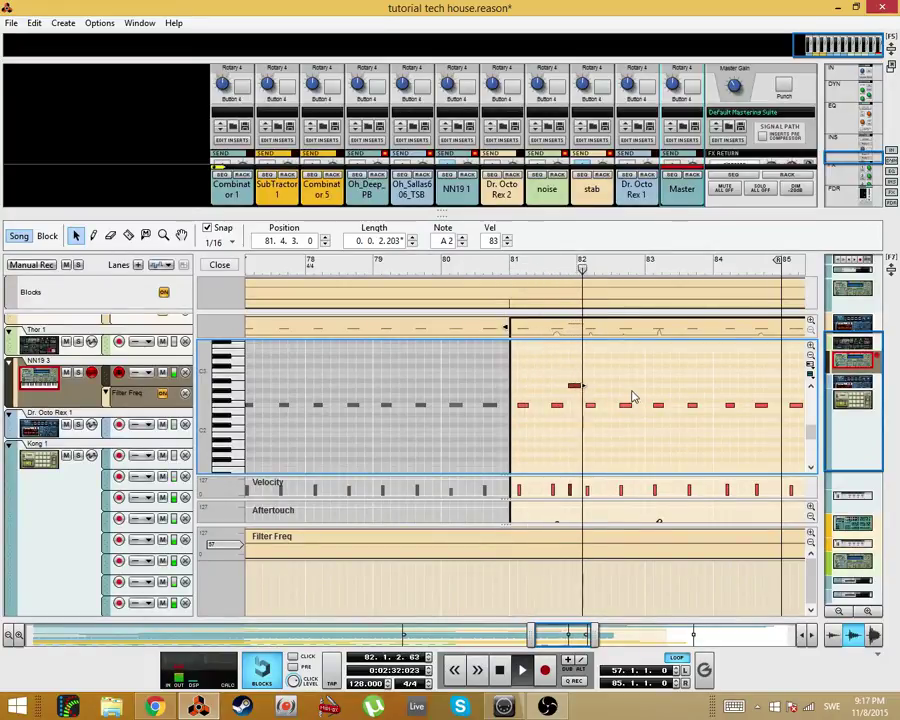
pyautogui.moveTo(601, 367); pyautogui.dragTo(563, 407)
pyautogui.press('space')
pyautogui.press('Delete')
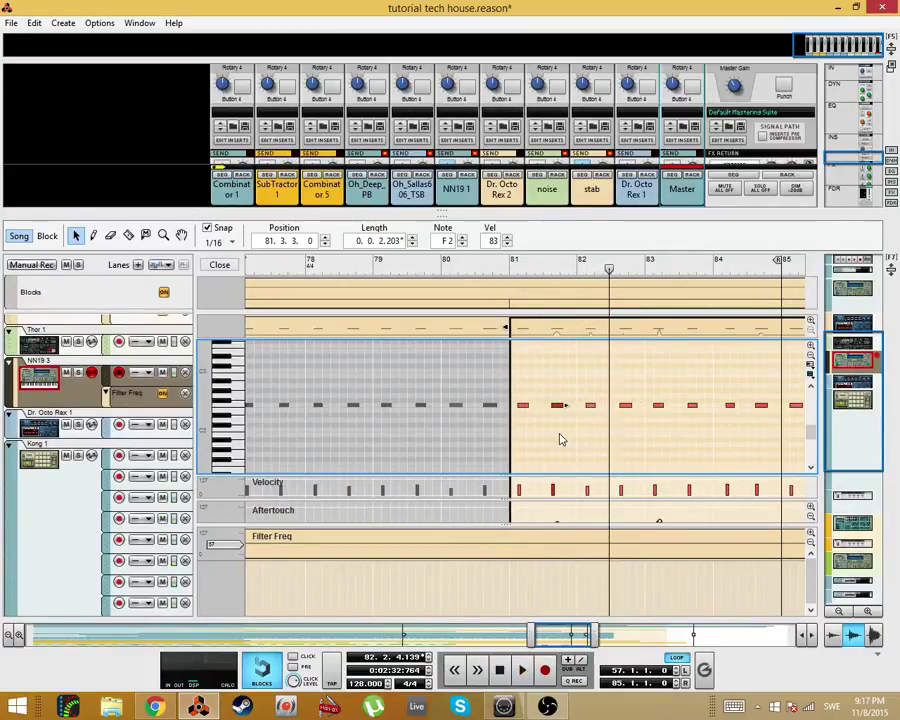
# Step: Try the NN19 3 note at 81.3.3 on D#2 and D2 during playback from bar 81, and return it to F2
pyautogui.click(513, 262)
pyautogui.press('space')
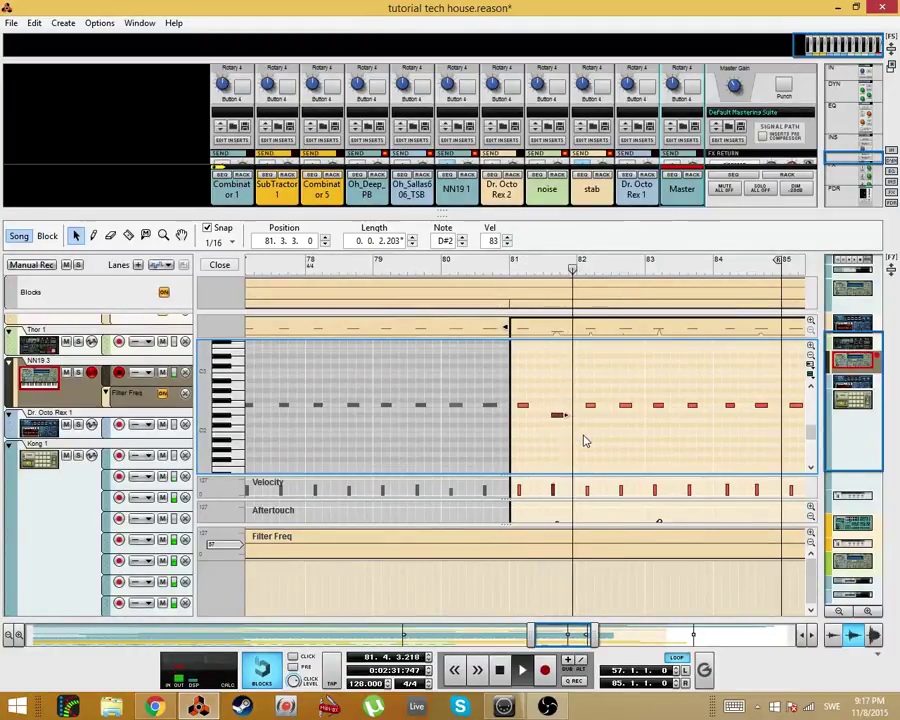
pyautogui.press('Down')
pyautogui.click(510, 268)
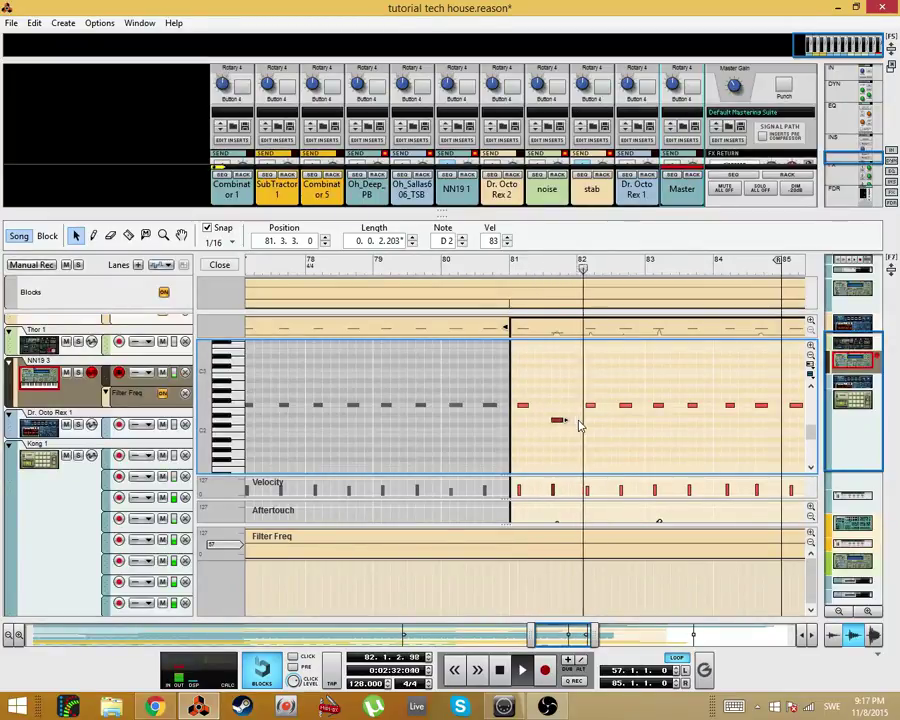
pyautogui.press('Up')
pyautogui.press('Up')
pyautogui.press('Up')
pyautogui.click(497, 262)
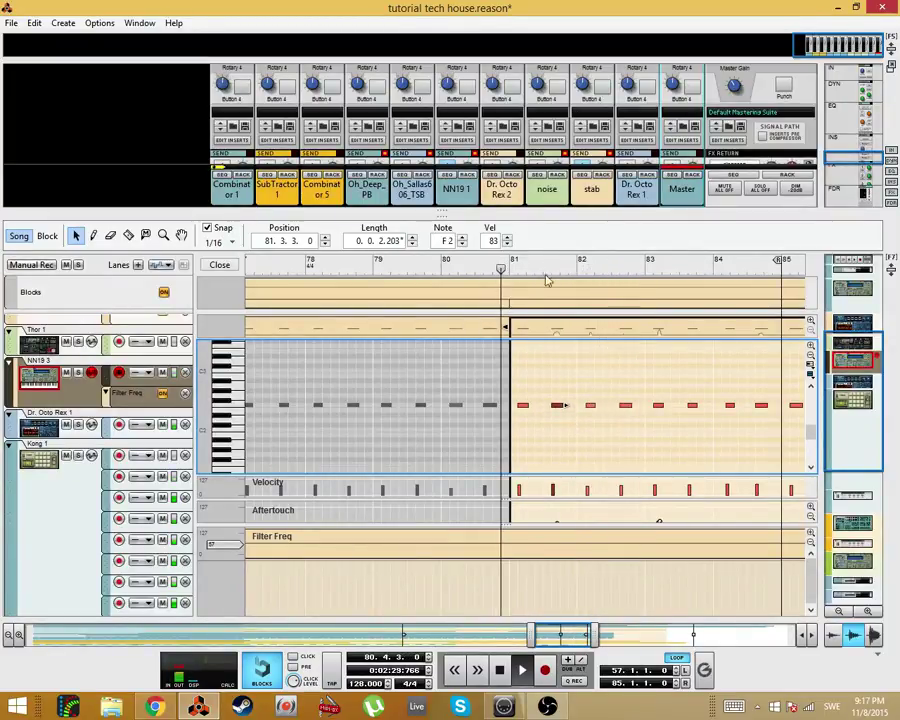
# Step: Draw a 1/16-long A2 note at 81.2.3 in the NN19 3 clip and play it back from just before bar 81
pyautogui.press('w')
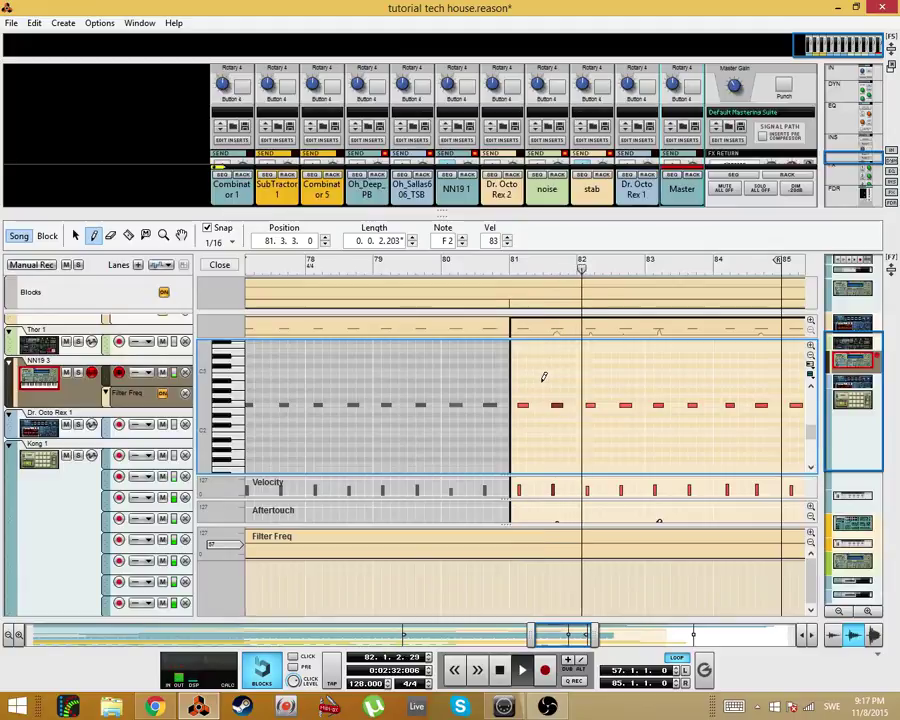
pyautogui.click(537, 384)
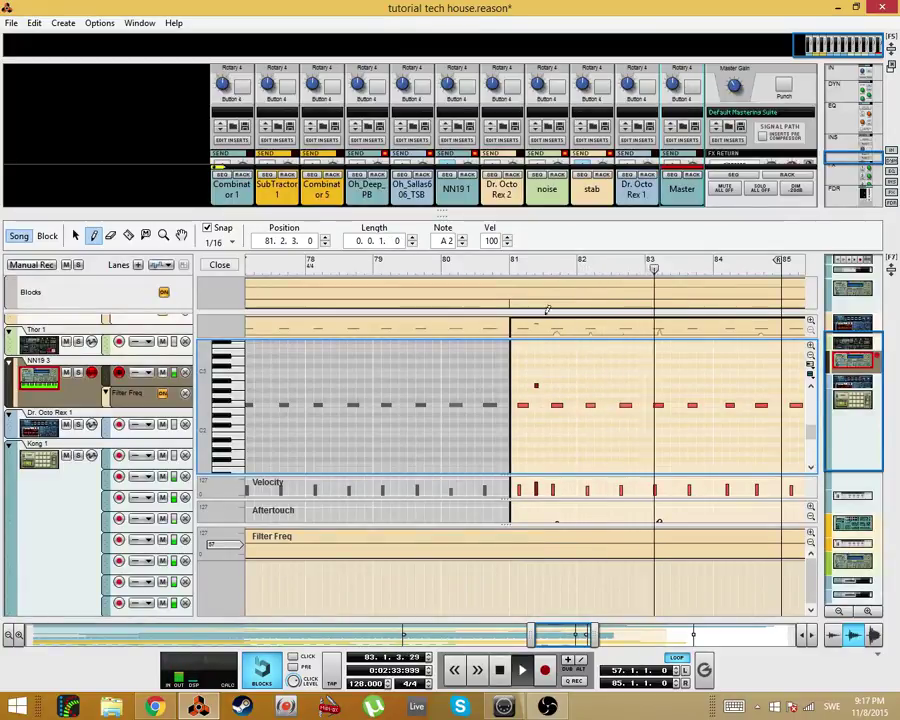
pyautogui.press('q')
pyautogui.click(503, 263)
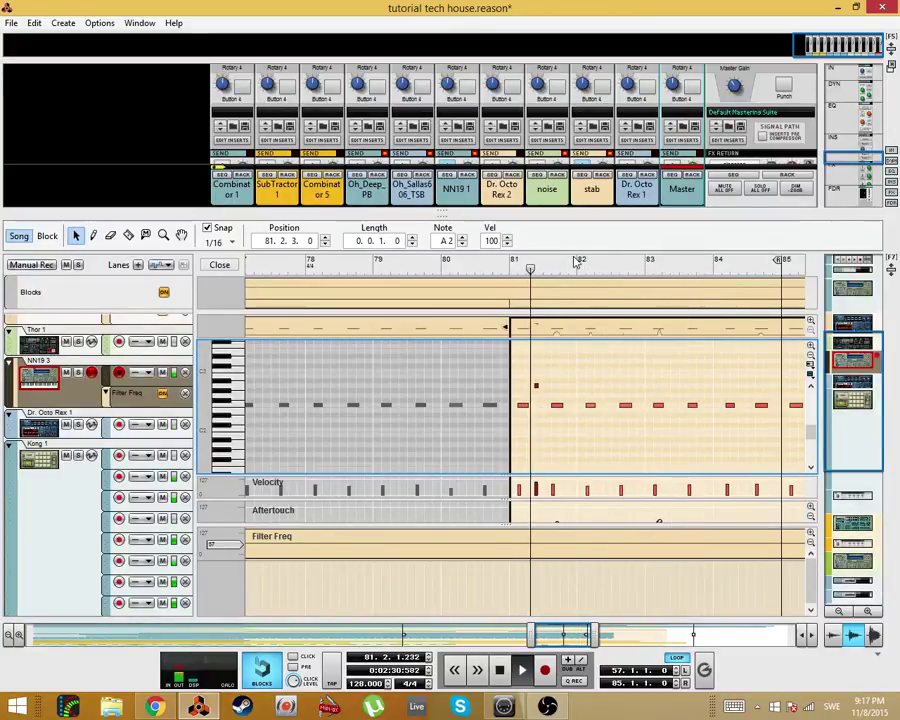
# Step: Set the playback loop to bar 82 only, with its left locator at 82 and its right locator at 83
pyautogui.keyDown('alt'); pyautogui.click(577, 263); pyautogui.keyUp('alt')
pyautogui.keyDown('ctrl'); pyautogui.click(511, 263); pyautogui.keyUp('ctrl')
pyautogui.moveTo(511, 263); pyautogui.dragTo(511, 266)
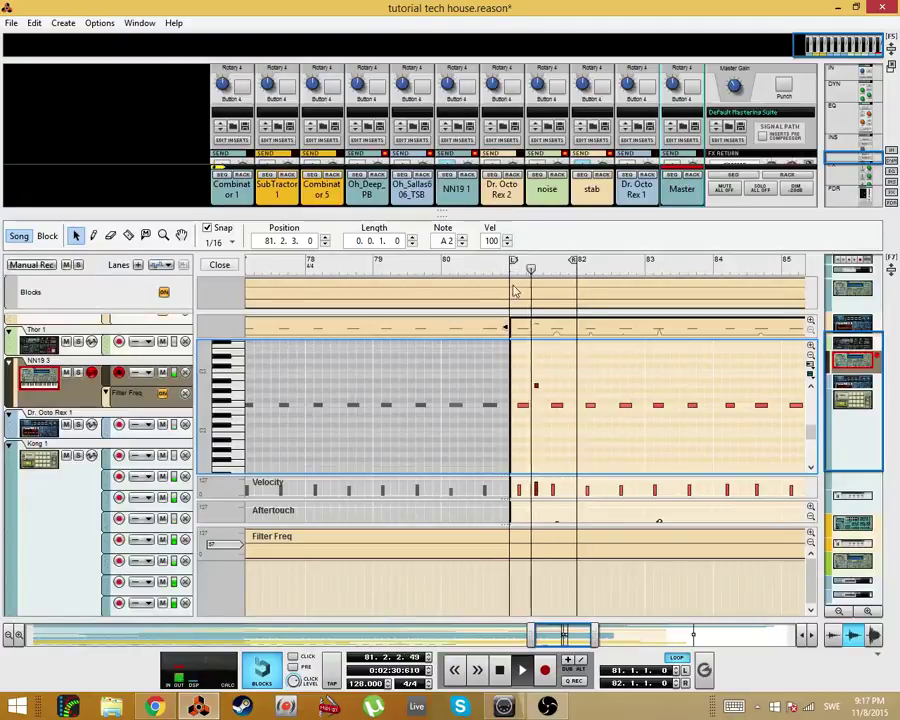
pyautogui.keyDown('alt'); pyautogui.click(644, 266); pyautogui.keyUp('alt')
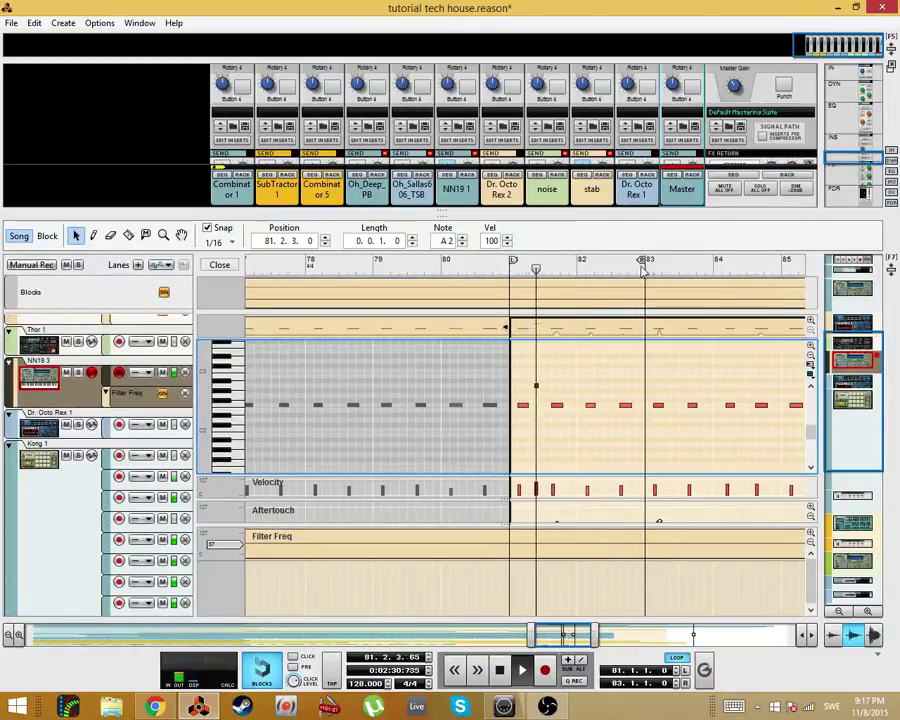
pyautogui.keyDown('ctrl'); pyautogui.click(578, 267); pyautogui.keyUp('ctrl')
# Step: Shift the newly drawn NN19 3 note to 82.2.3 and lower it from A2 to F2 while the loop plays
pyautogui.moveTo(537, 386); pyautogui.dragTo(547, 387)
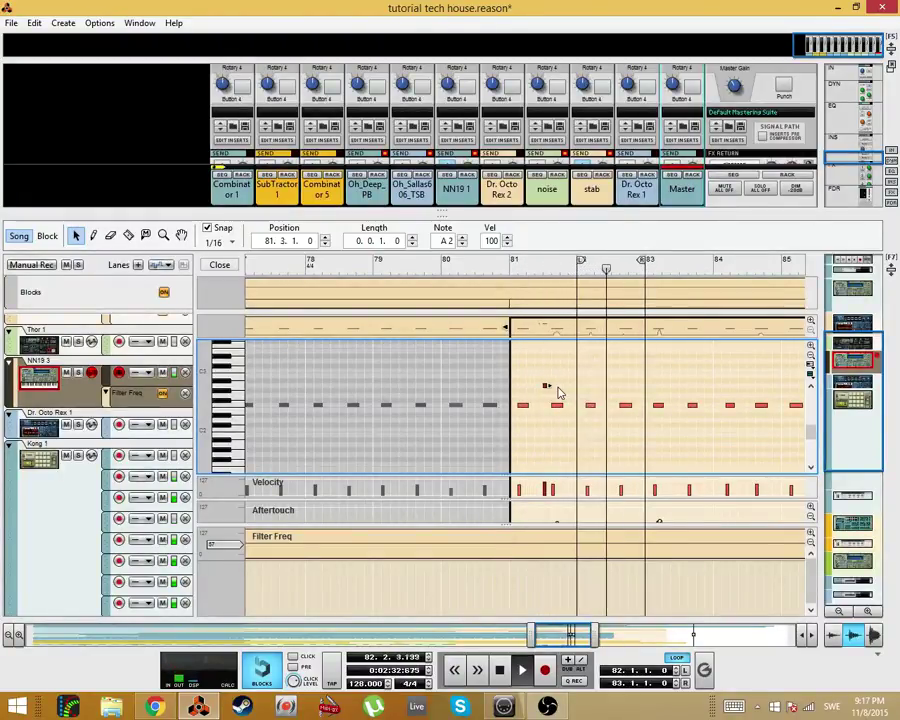
pyautogui.hotkey('ctrl', 'Right')
pyautogui.hotkey('ctrl', 'Right')
pyautogui.hotkey('ctrl', 'Right')
pyautogui.hotkey('ctrl', 'Right')
pyautogui.hotkey('ctrl', 'Right')
pyautogui.hotkey('ctrl', 'Right')
pyautogui.hotkey('ctrl', 'Right')
pyautogui.hotkey('ctrl', 'Right')
pyautogui.hotkey('ctrl', 'Right')
pyautogui.hotkey('ctrl', 'Right')
pyautogui.hotkey('ctrl', 'Right')
pyautogui.hotkey('ctrl', 'Right')
pyautogui.hotkey('ctrl', 'Right')
pyautogui.hotkey('ctrl', 'Down')
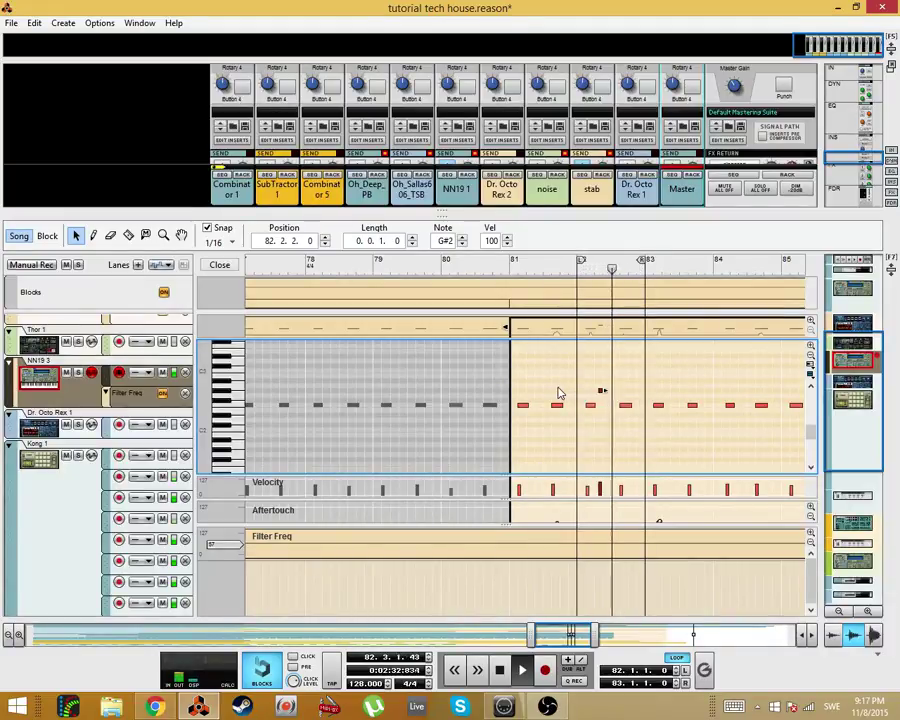
pyautogui.press('Right')
pyautogui.press('Down')
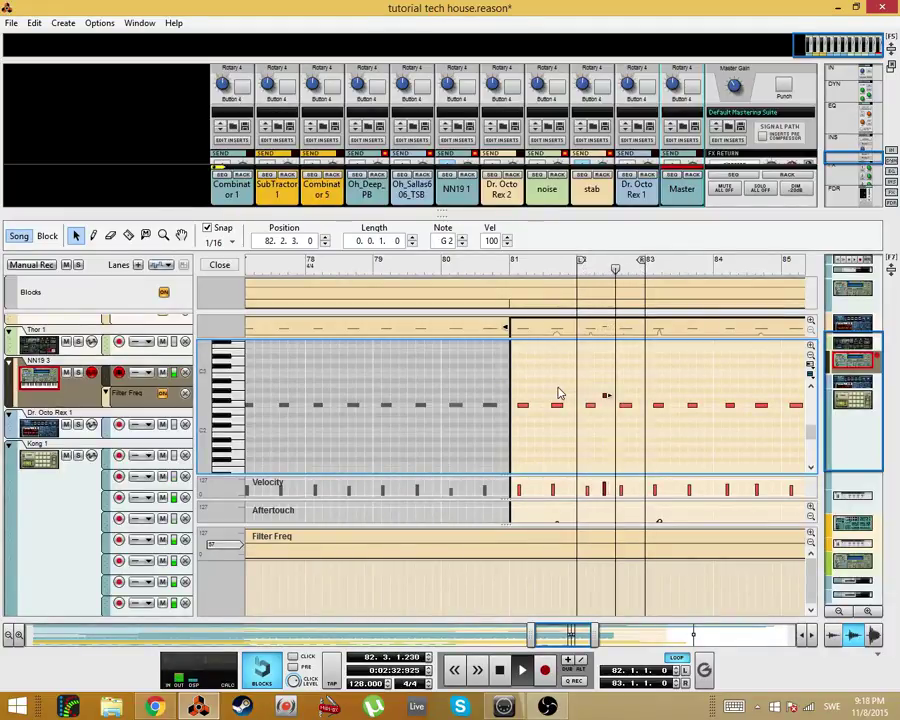
pyautogui.press('Down')
pyautogui.press('Down')
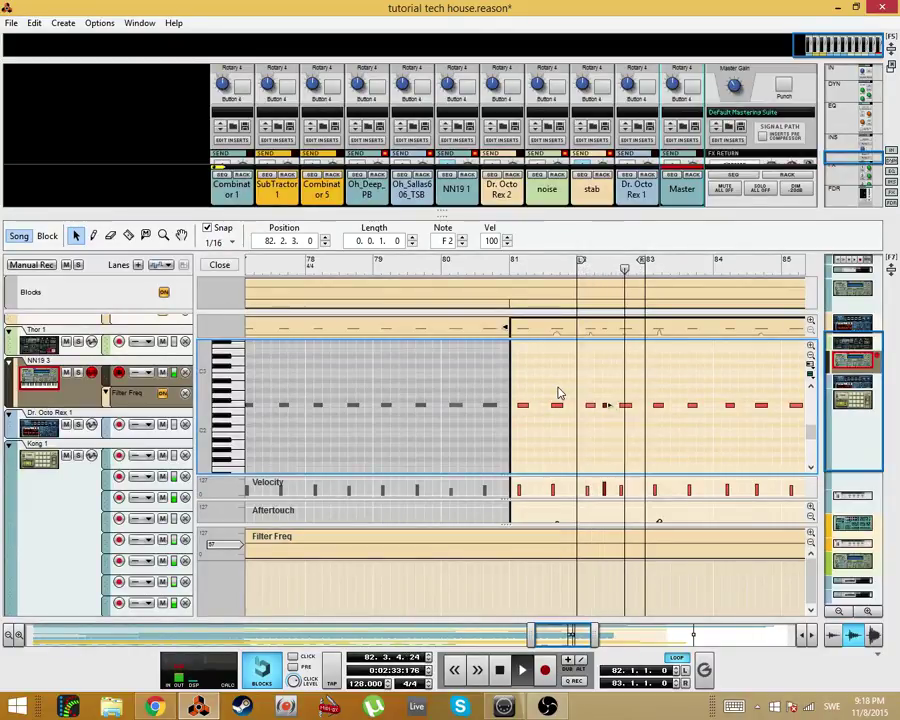
# Step: Move the short F2 note back in 1/16 steps to 82.1.1, the start of bar 82
pyautogui.press('Left')
pyautogui.press('Left')
pyautogui.press('Left')
pyautogui.press('Left')
pyautogui.press('Left')
pyautogui.press('Left')
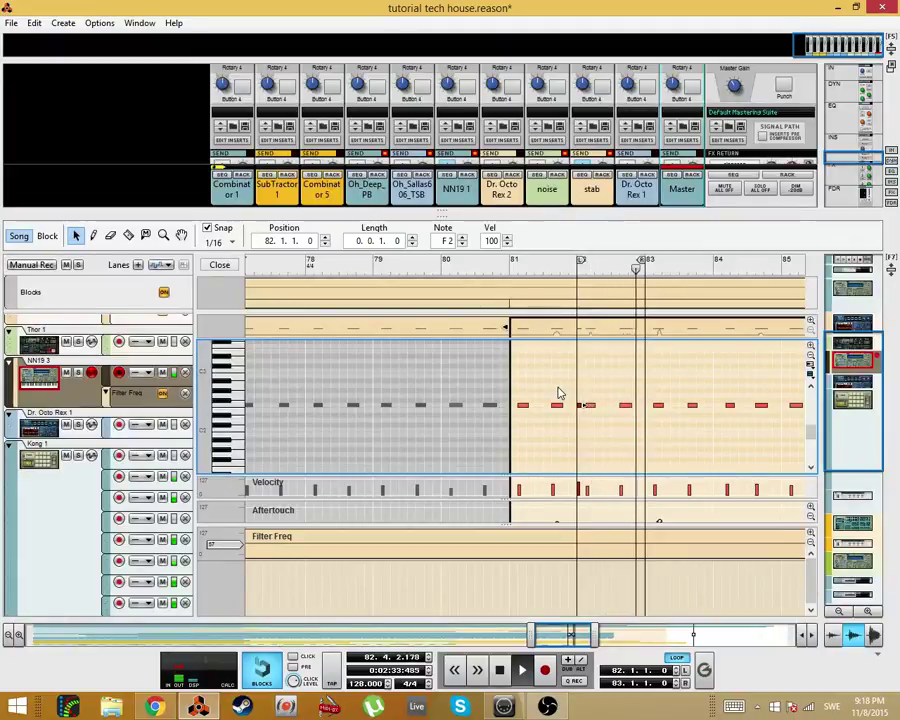
# Step: Lower the short F2 note's velocity at 82.1.1 to 33 and extend the playback loop's right locator to bar 84
pyautogui.press('w')
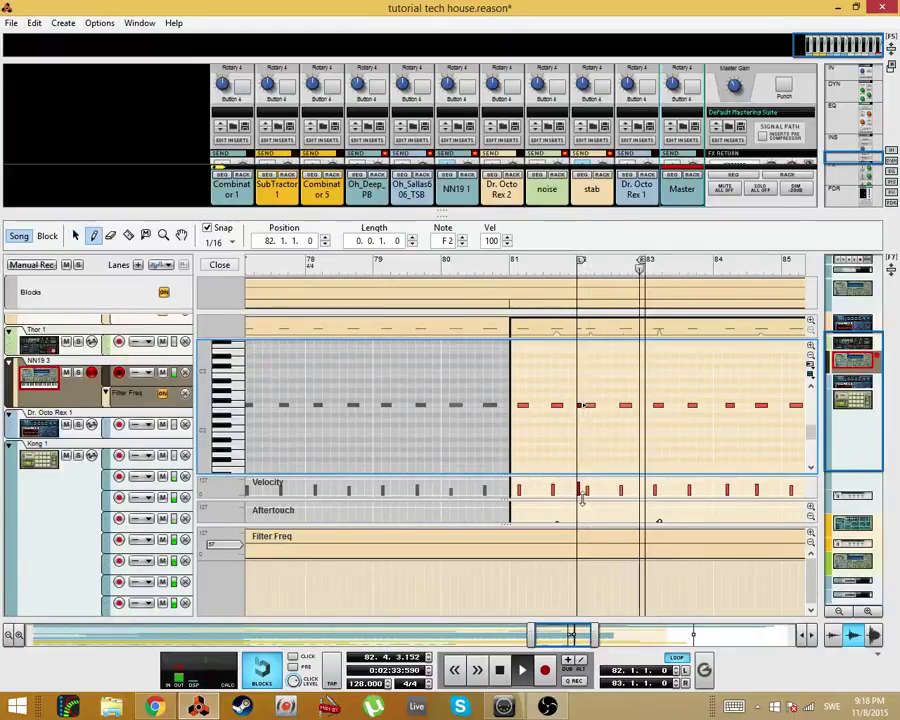
pyautogui.click(582, 494)
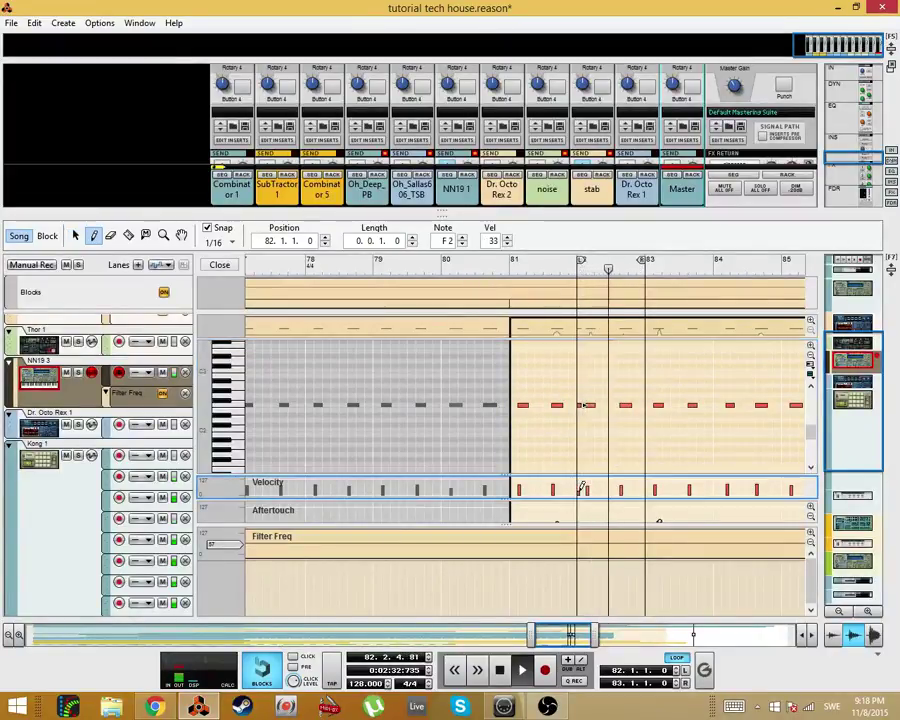
pyautogui.keyDown('alt'); pyautogui.click(720, 264); pyautogui.keyUp('alt')
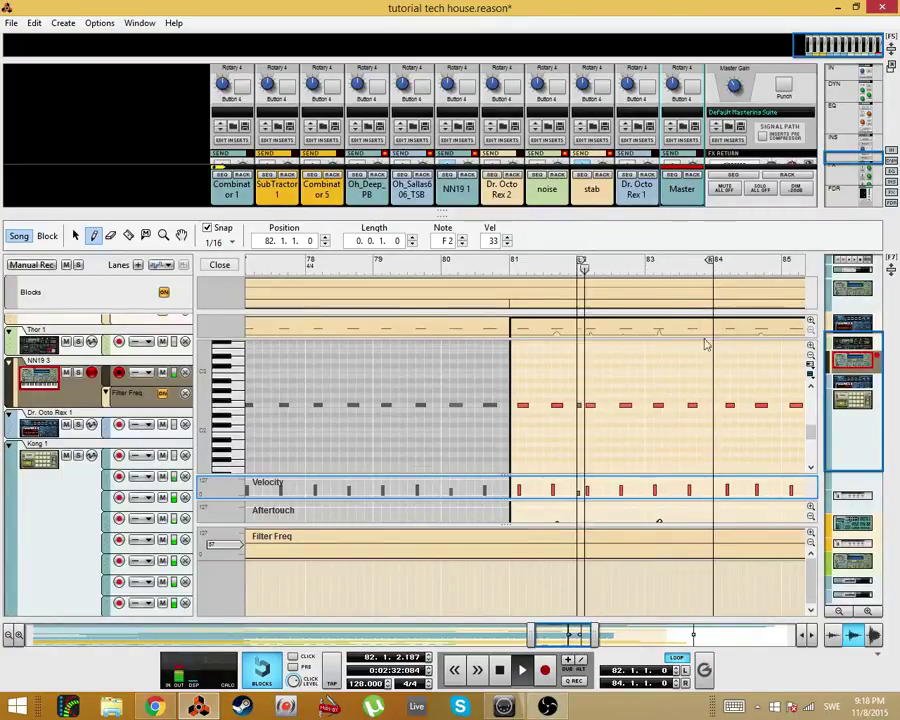
# Step: Stop playback and move the short F2 note to 81.1.2 in the NN19 3 clip
pyautogui.press('q')
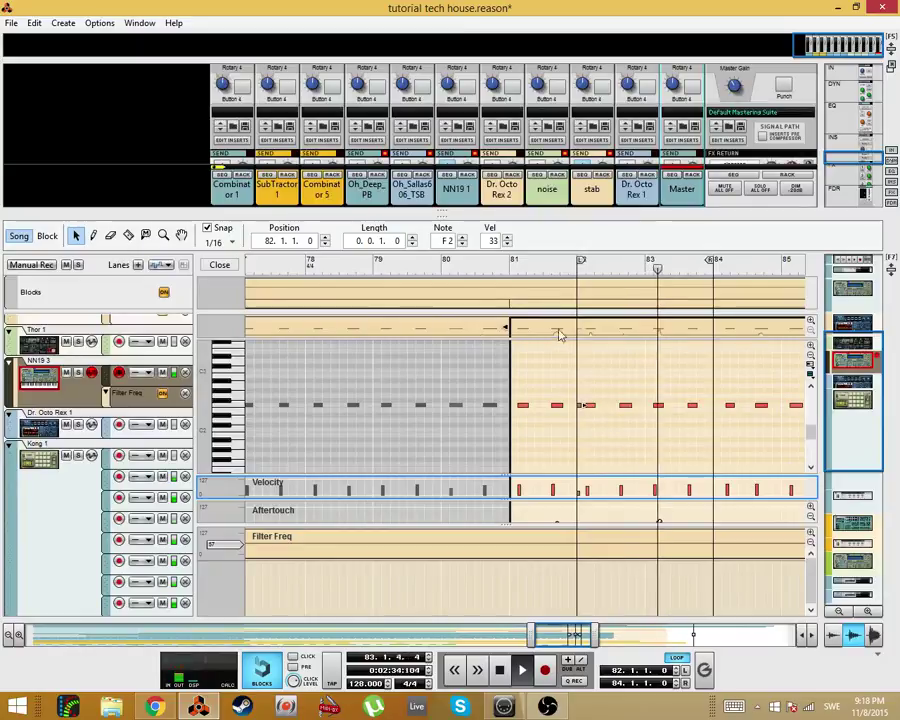
pyautogui.press('r')
pyautogui.press('space')
pyautogui.click(581, 404)
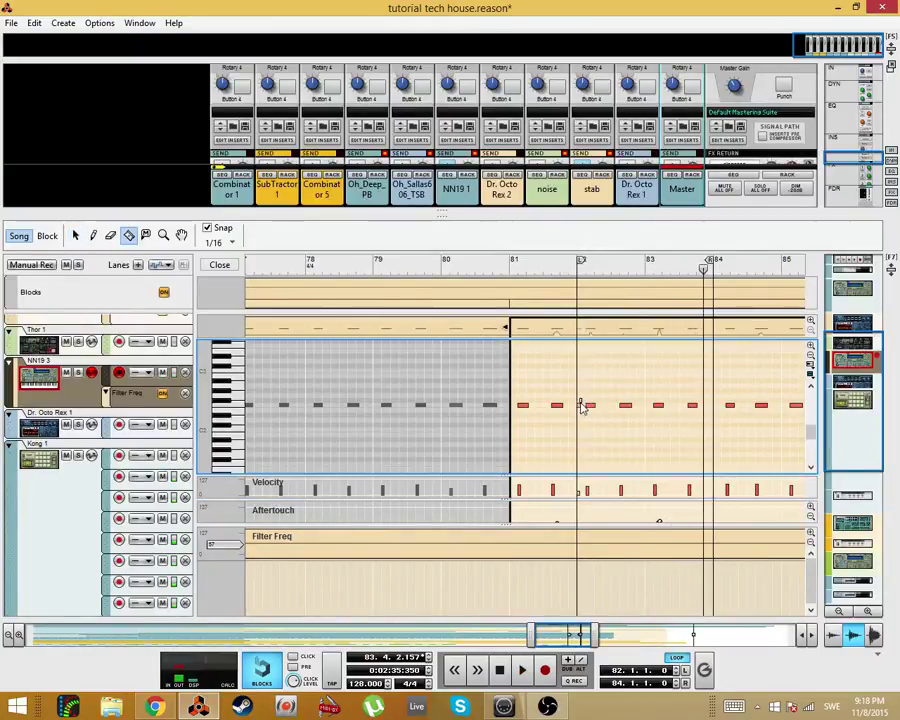
pyautogui.click(537, 408)
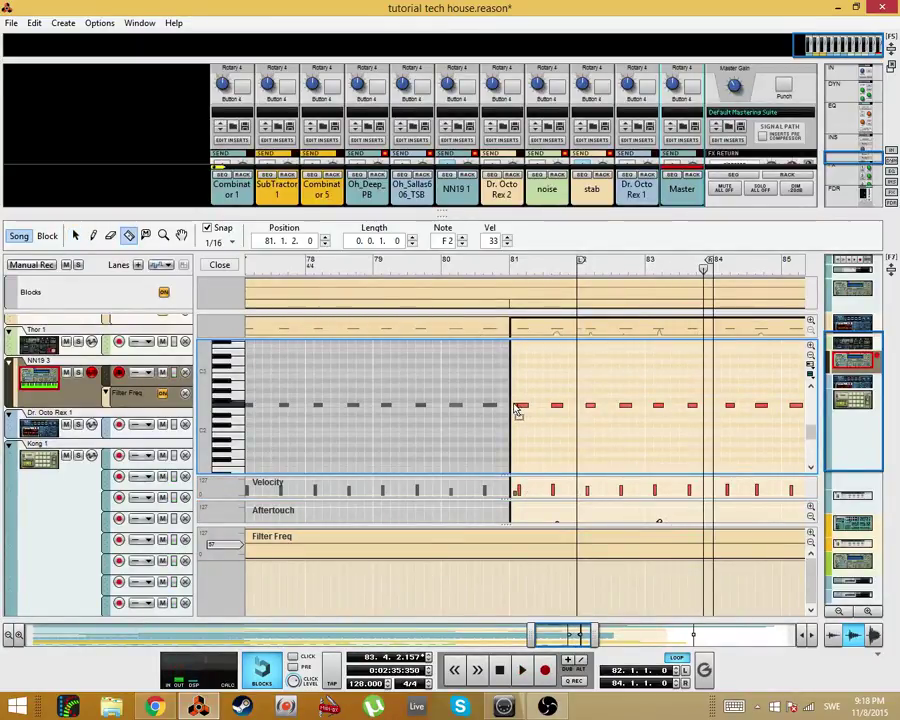
# Step: Return to the arrangement and copy the Dr. Octo Rex 1 and Kong 1 clips to bar 89, extending the Kong 1 lanes to bar 105
pyautogui.hotkey('shift', 'Tab')
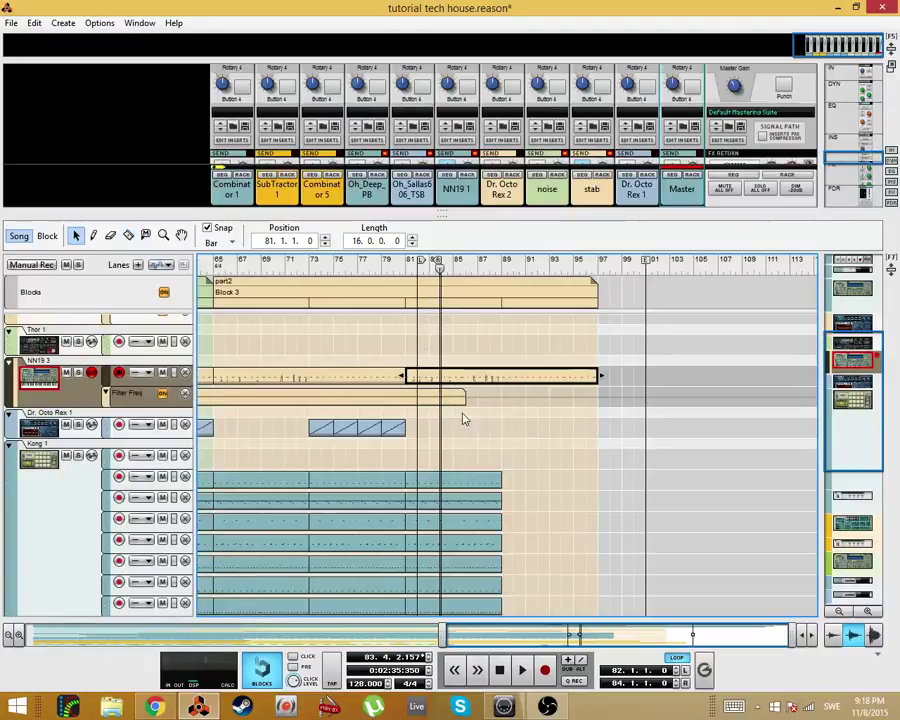
pyautogui.moveTo(422, 415); pyautogui.dragTo(526, 564)
pyautogui.scroll(-2, 516, 519)
pyautogui.scroll(2, 337, 399)
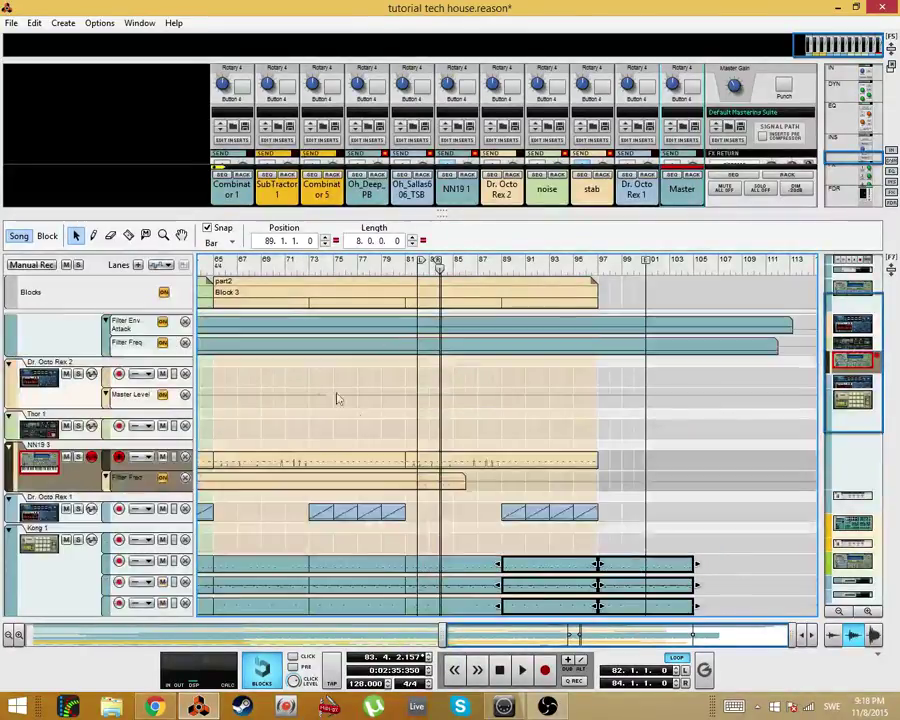
# Step: Play the song from about bar 59 and select the two Oh_Deep_PB clips in part2
pyautogui.click(286, 267)
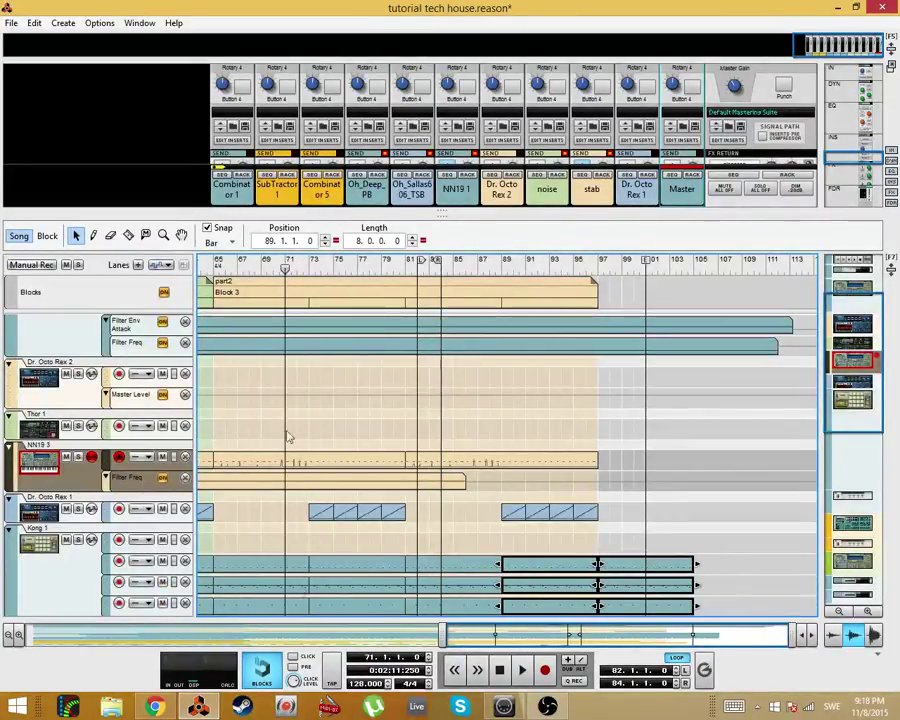
pyautogui.moveTo(447, 636); pyautogui.dragTo(100, 636)
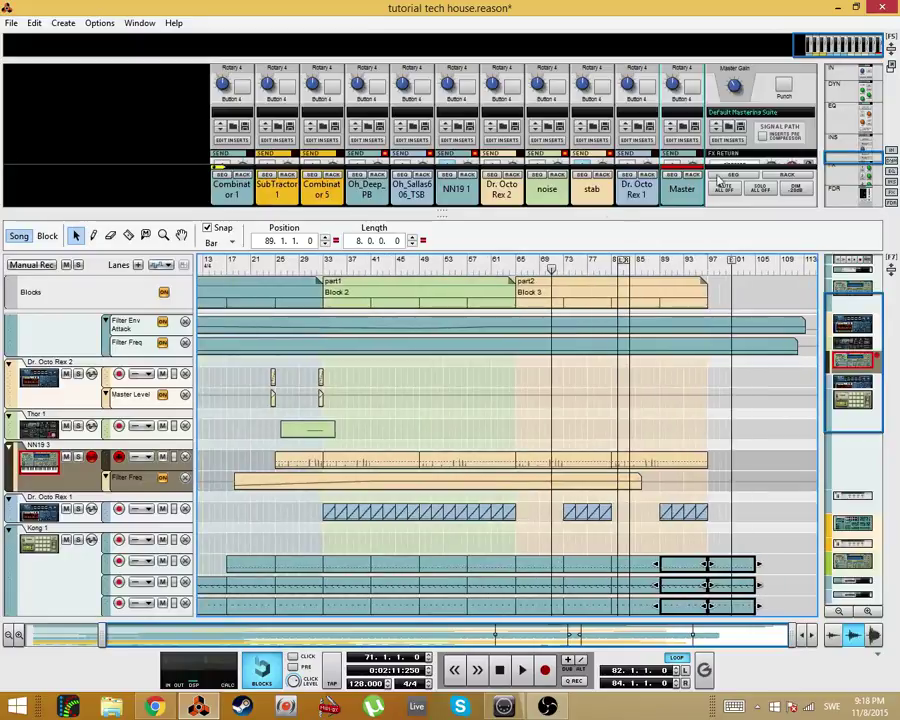
pyautogui.click(480, 268)
pyautogui.press('space')
pyautogui.scroll(-6, 530, 430)
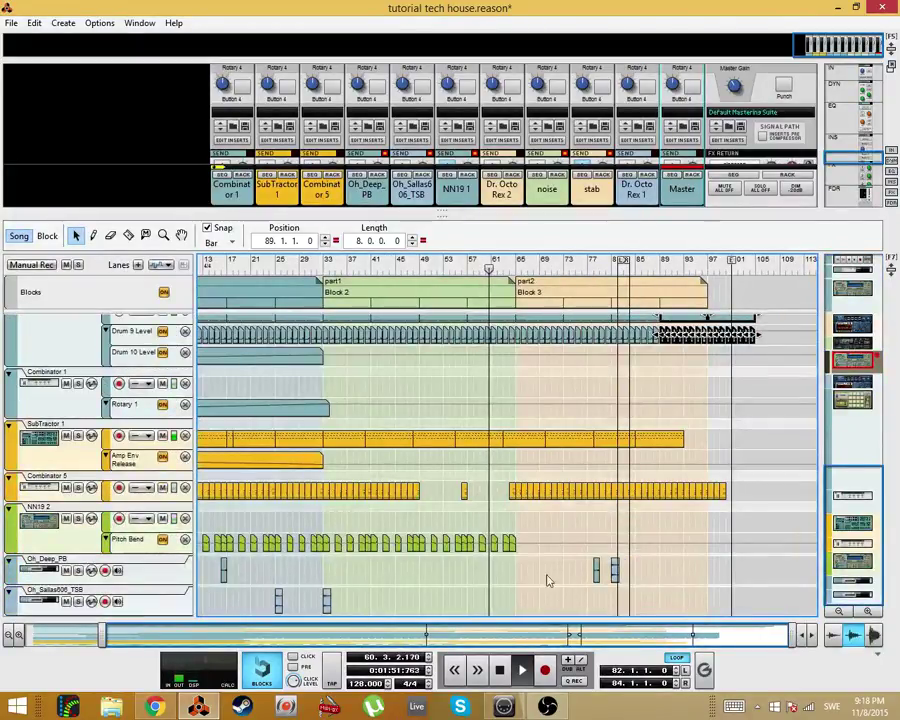
pyautogui.moveTo(621, 575); pyautogui.dragTo(595, 583)
pyautogui.press('space')
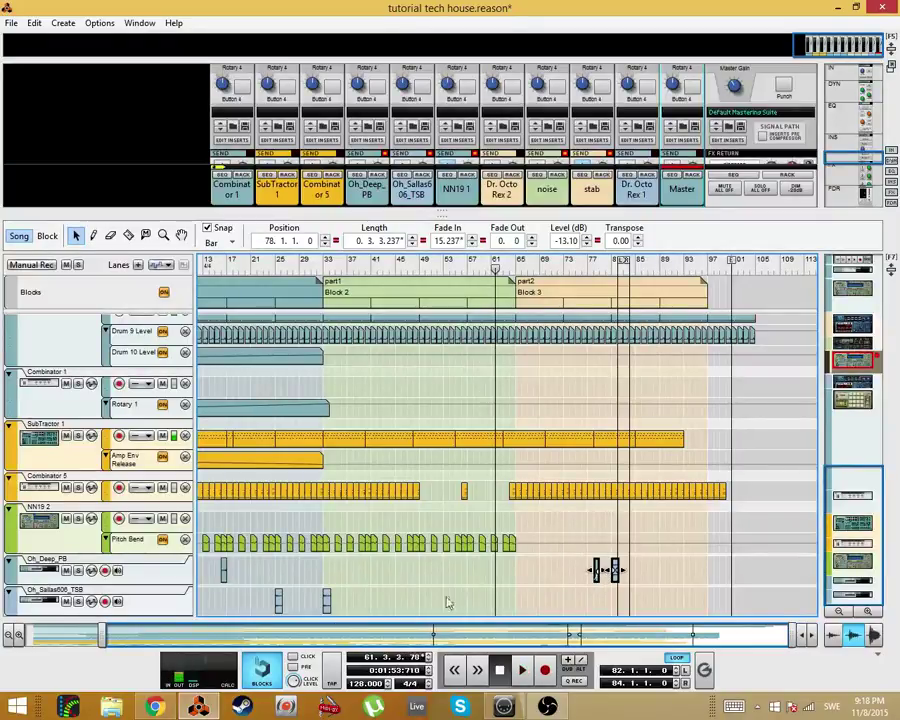
# Step: Move the Dr. Octo Rex 2 track down the track list to sit between Oh_Deep_PB and Oh_Sallas606_TSB
pyautogui.moveTo(230, 640); pyautogui.dragTo(152, 642)
pyautogui.scroll(10, 440, 460)
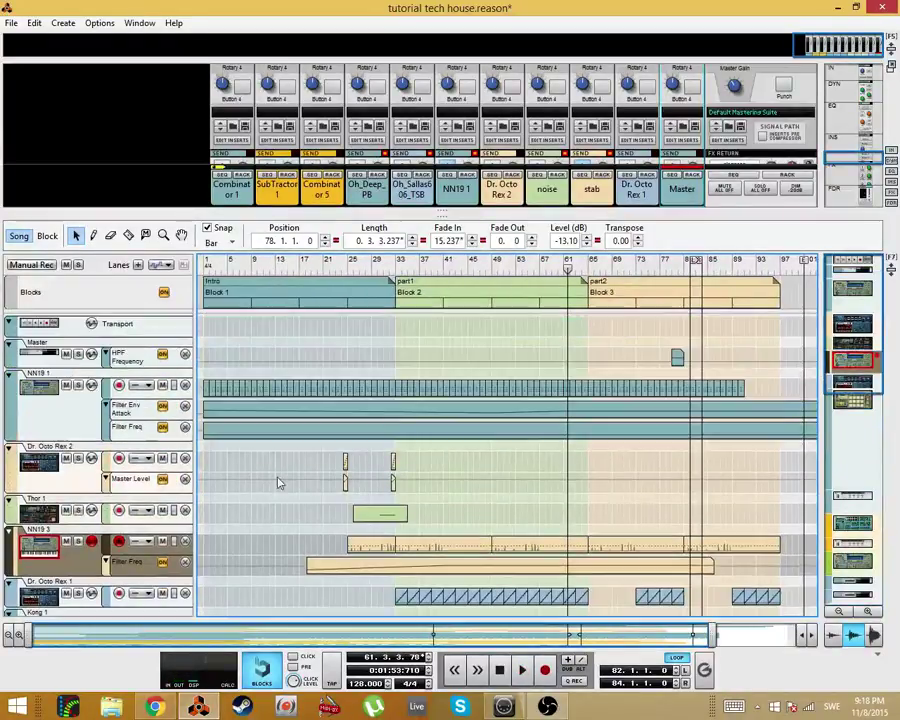
pyautogui.click(58, 481)
pyautogui.scroll(-7, 55, 478)
pyautogui.scroll(6, 50, 470)
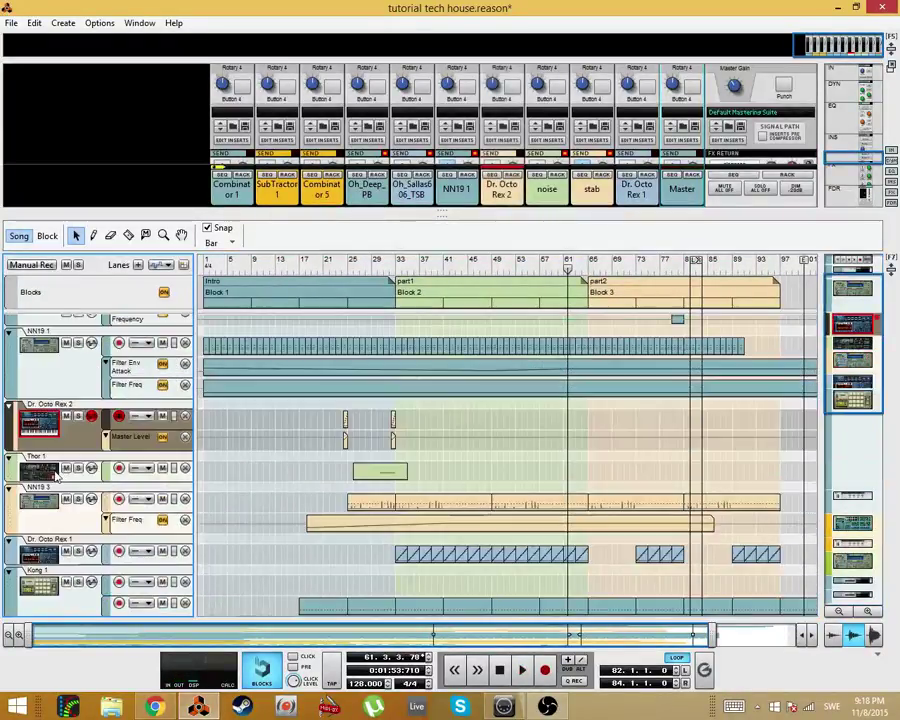
pyautogui.scroll(-7, 60, 500)
pyautogui.moveTo(10, 435); pyautogui.dragTo(77, 577)
# Step: Copy the bar 8 Oh_Deep_PB clip to bar 64, and the bar 32 Dr. Octo Rex 2 clip with its Master Level automation to 64.2.2
pyautogui.moveTo(269, 523); pyautogui.dragTo(246, 526)
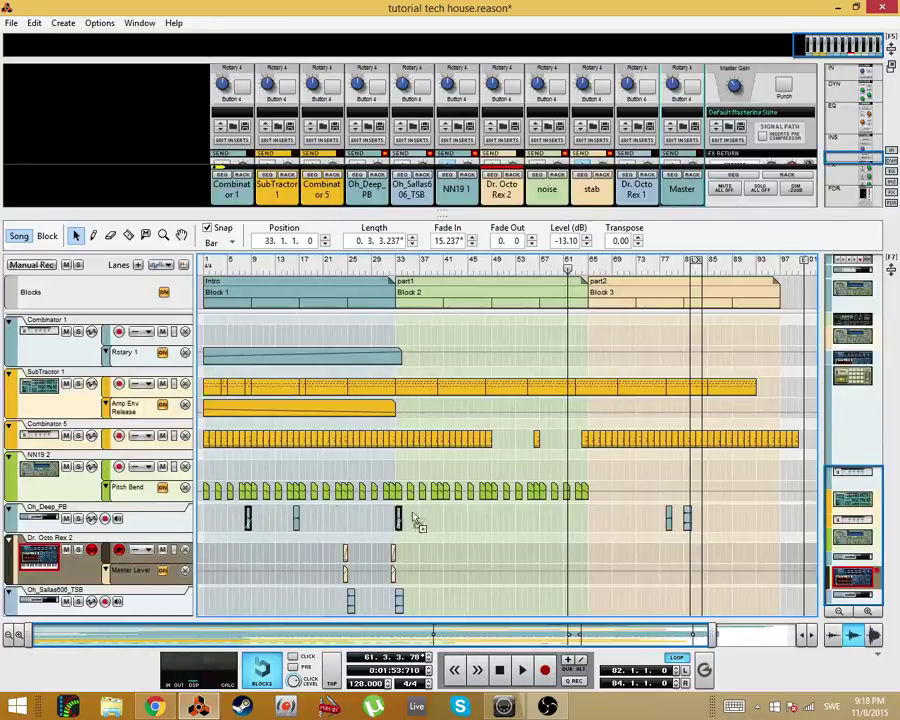
pyautogui.moveTo(570, 272); pyautogui.dragTo(590, 274)
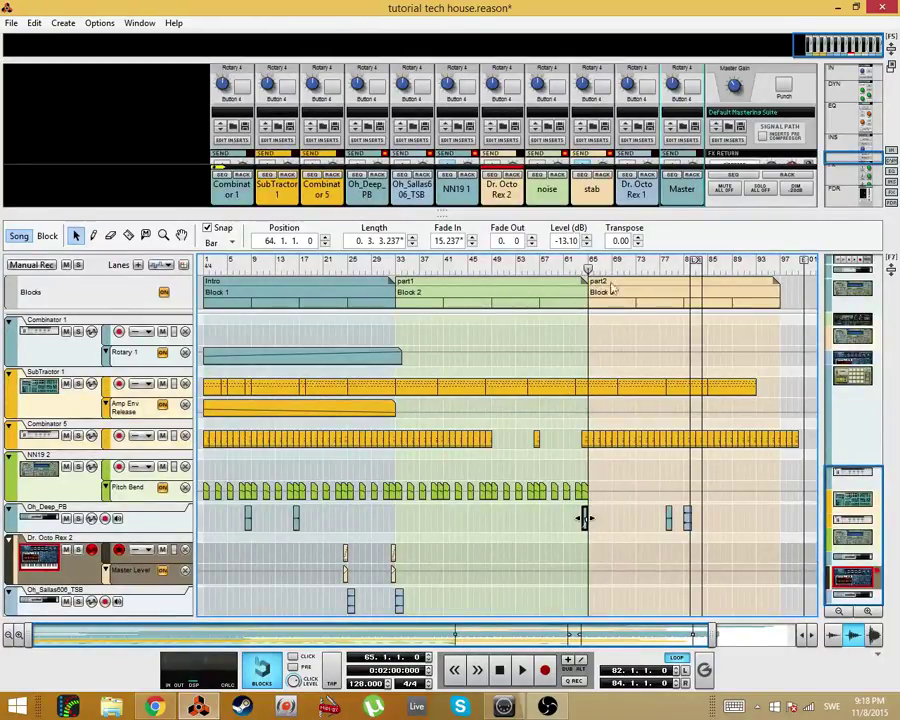
pyautogui.click(411, 566)
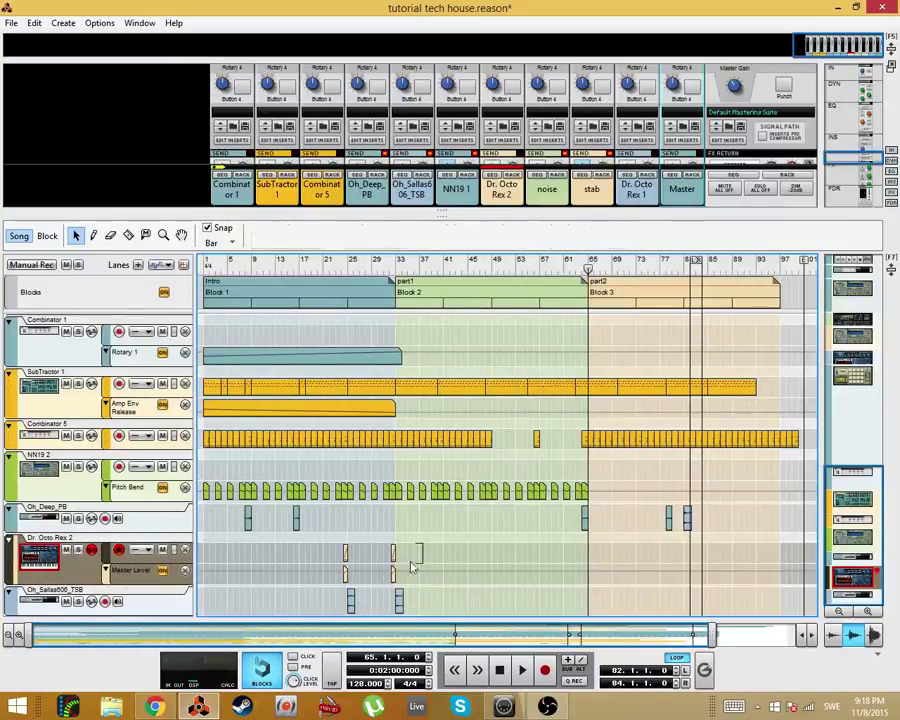
pyautogui.moveTo(388, 587); pyautogui.dragTo(397, 588)
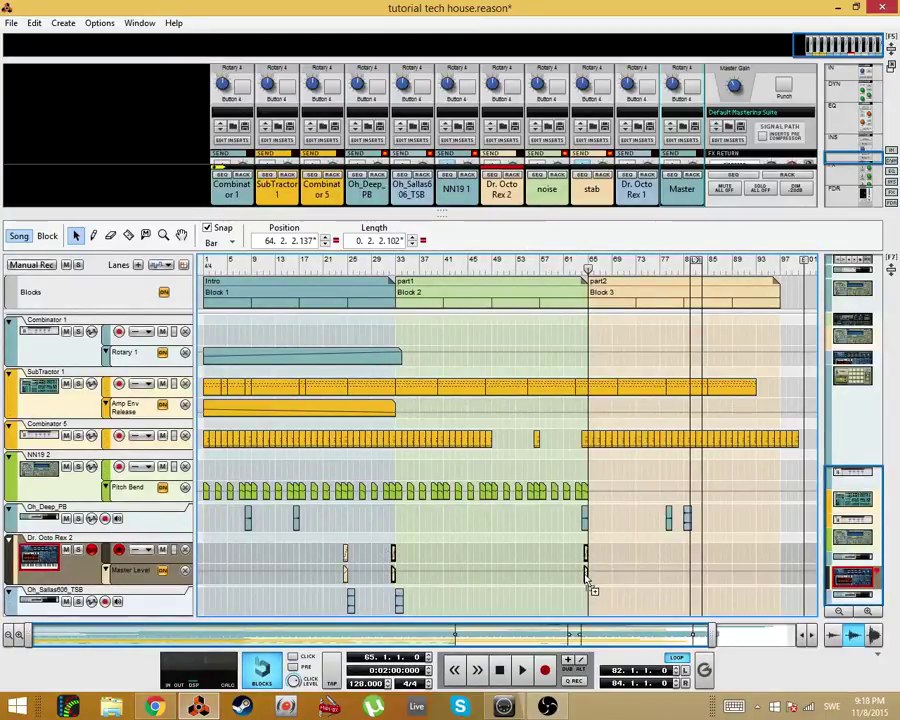
# Step: Copy the Oh_Sallas606_TSB clip from bar 33 to bar 65 and play the transition from bar 62
pyautogui.click(398, 600)
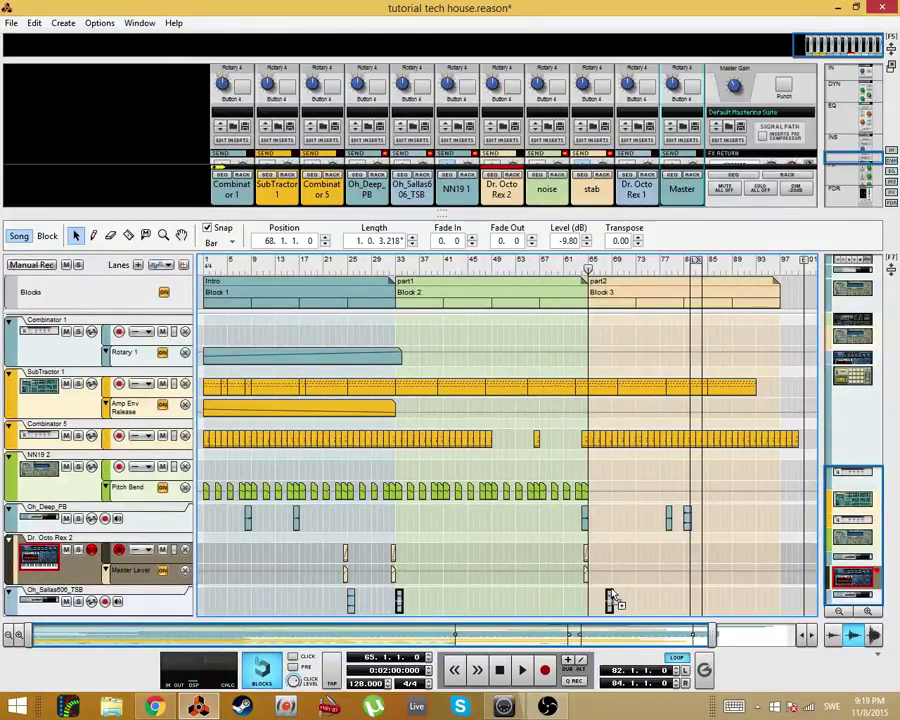
pyautogui.moveTo(614, 597); pyautogui.dragTo(595, 603)
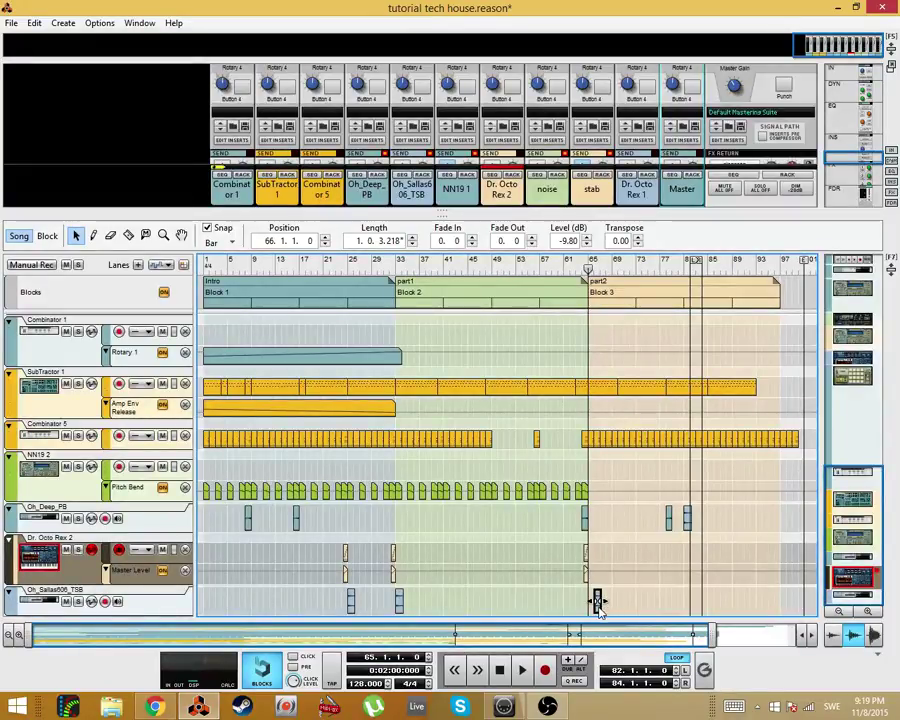
pyautogui.moveTo(588, 270); pyautogui.dragTo(573, 271)
pyautogui.press('space')
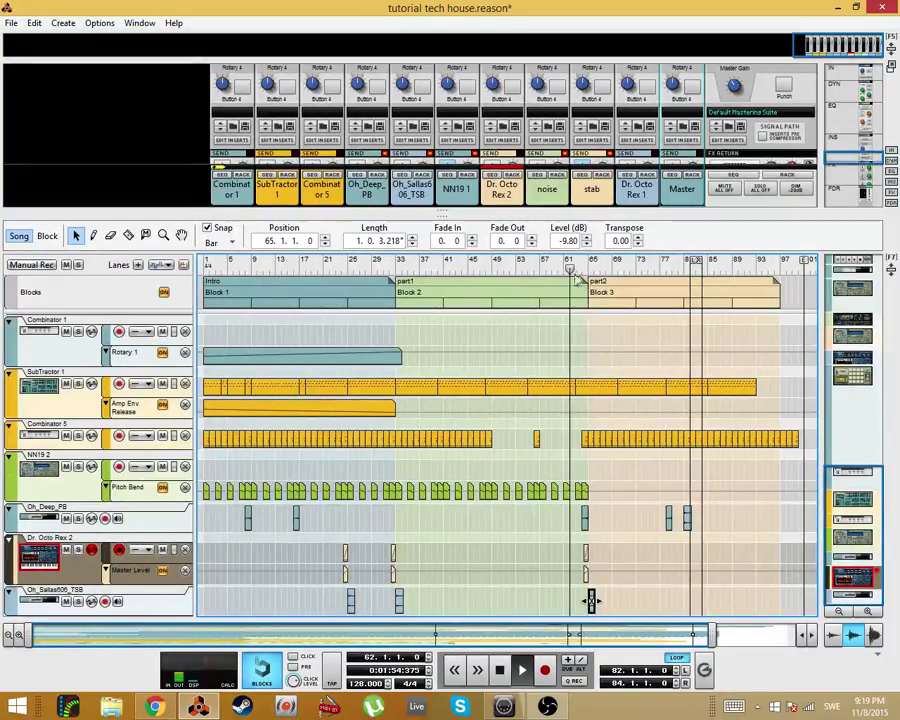
pyautogui.click(492, 610)
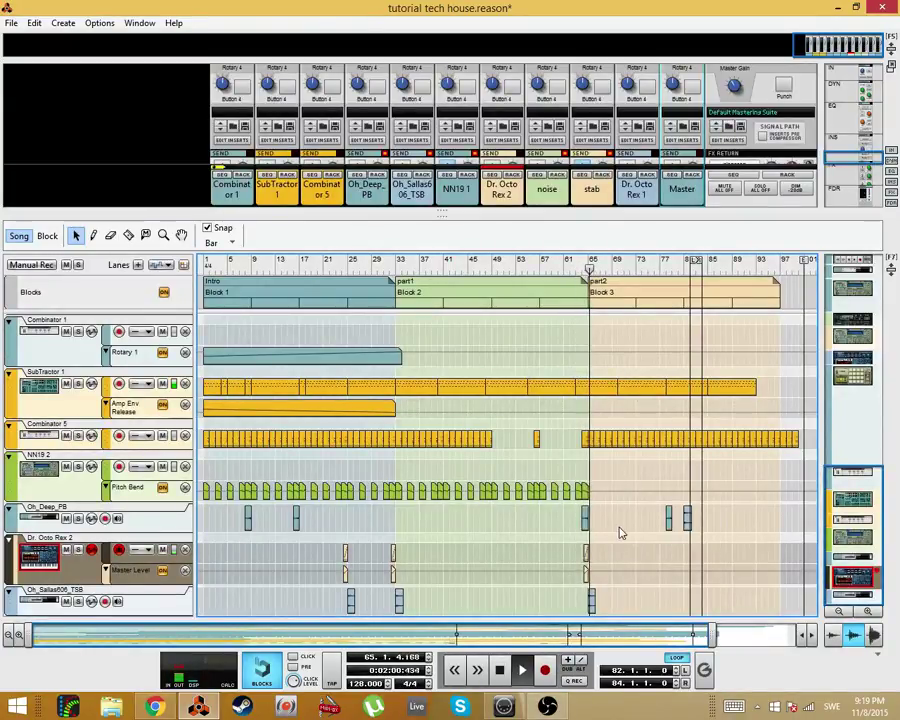
# Step: Try to delete the second Kong 1 lane's clip between bars 65 and 73, and undo the deletion
pyautogui.scroll(-6, 640, 504)
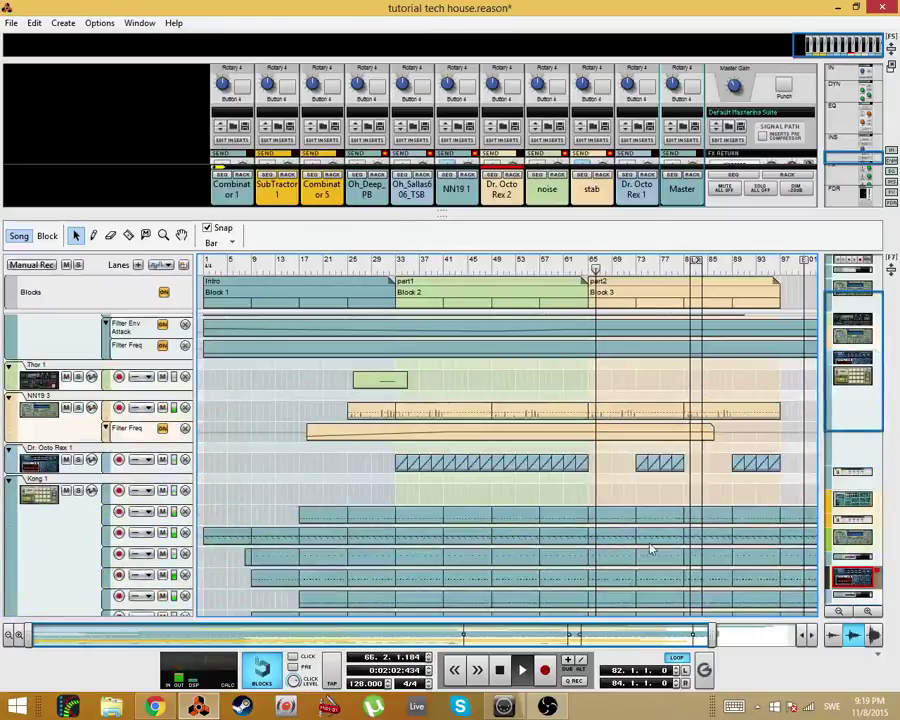
pyautogui.scroll(3, 614, 480)
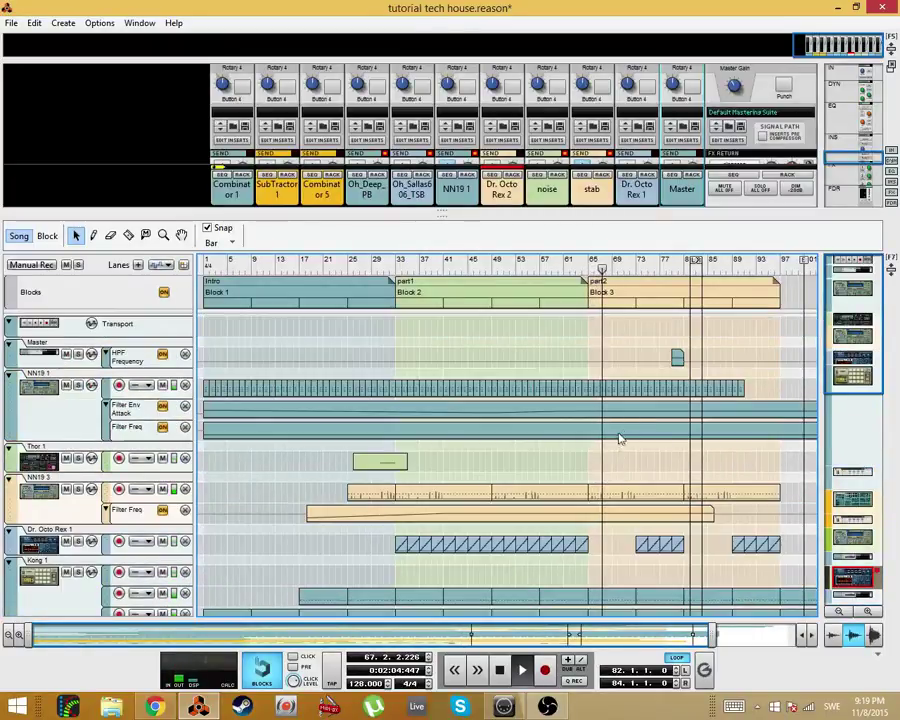
pyautogui.scroll(-5, 626, 459)
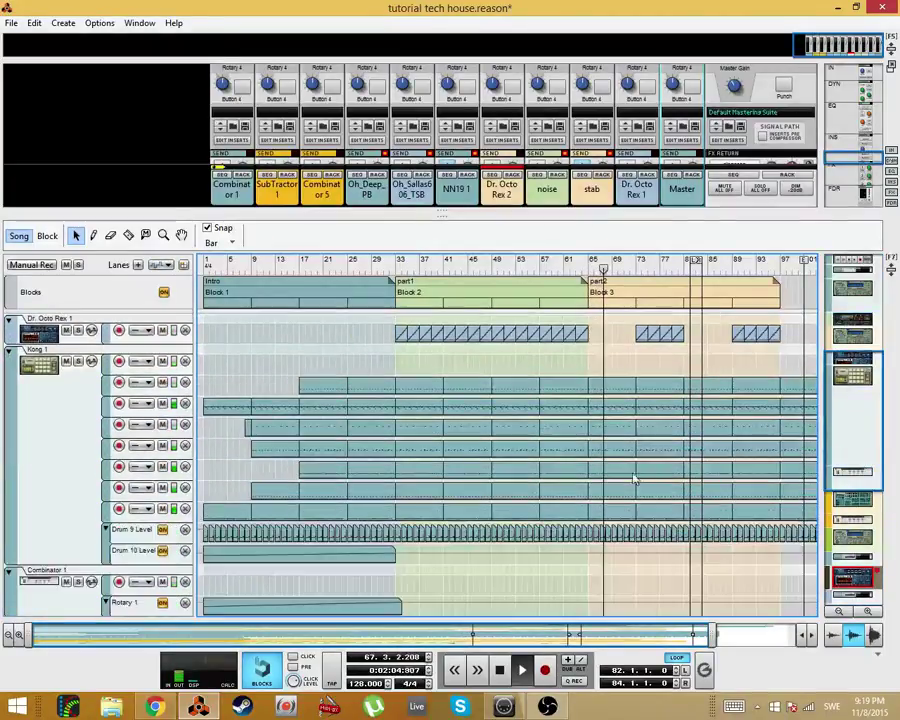
pyautogui.click(603, 409)
pyautogui.press('Delete')
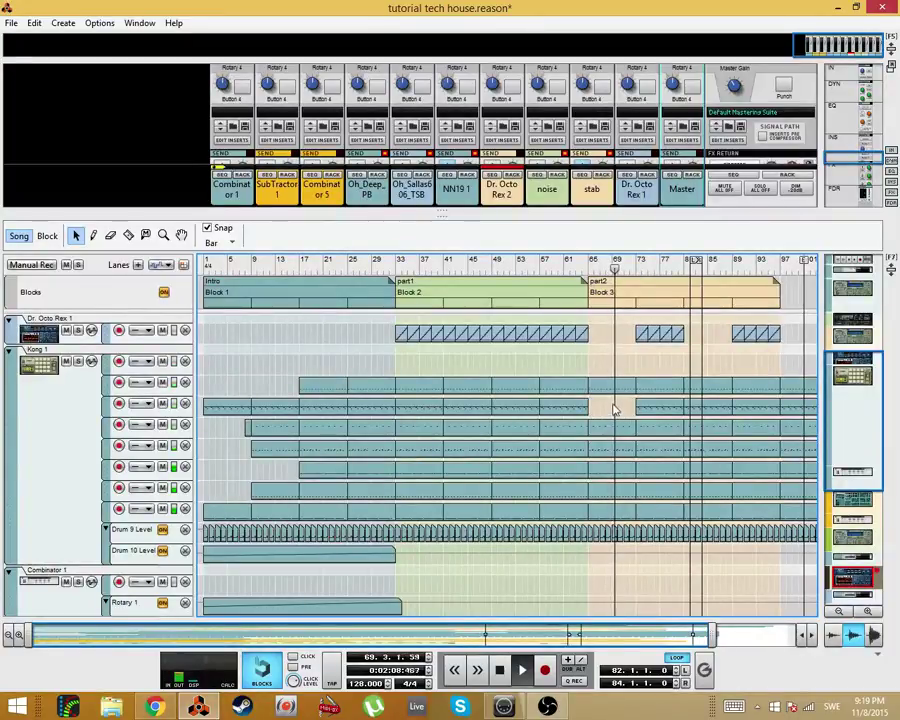
pyautogui.hotkey('ctrl', 'z')
# Step: Try to delete the clips of the first four Kong 1 lanes between bars 65 and 73
pyautogui.moveTo(622, 360); pyautogui.dragTo(622, 456)
pyautogui.press('Delete')
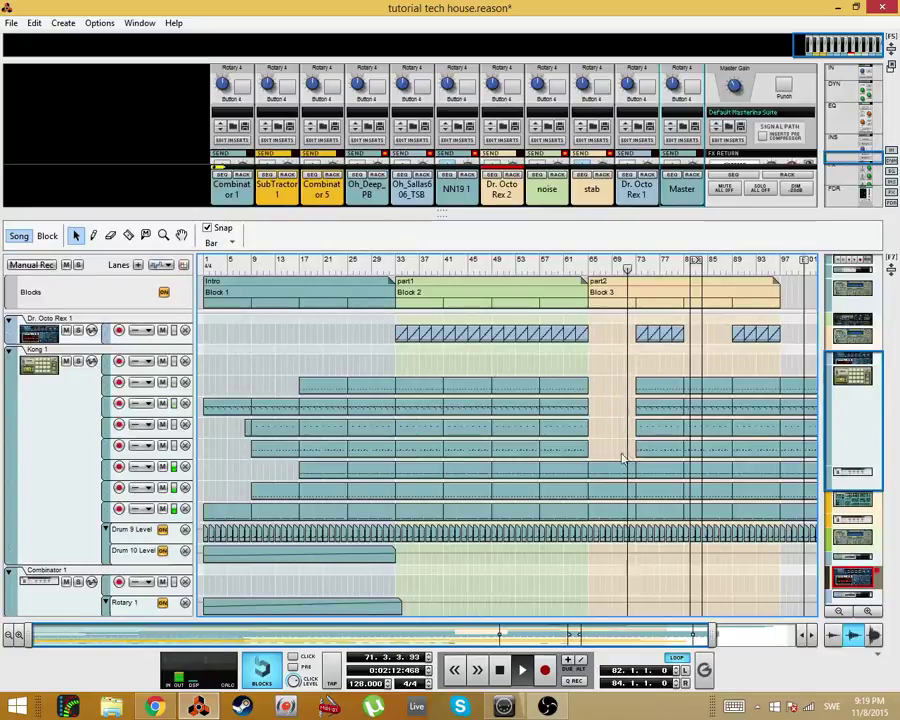
pyautogui.scroll(3, 500, 540)
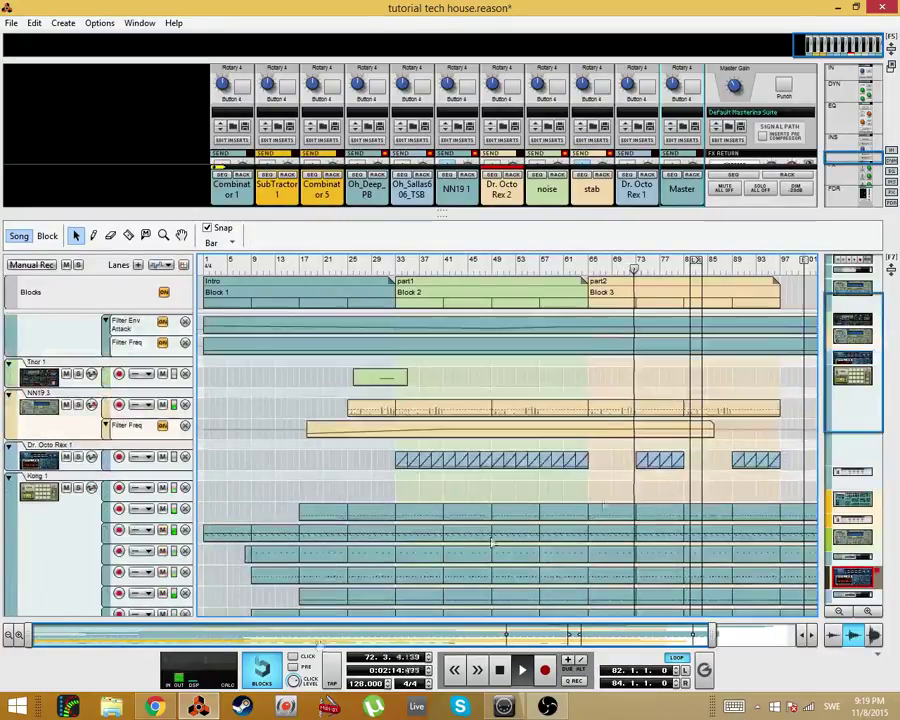
# Step: Copy the bar 64 Dr. Octo Rex 2 clip and its Master Level automation to 72.2.2 and listen to the passage into bar 73
pyautogui.scroll(5, 649, 555)
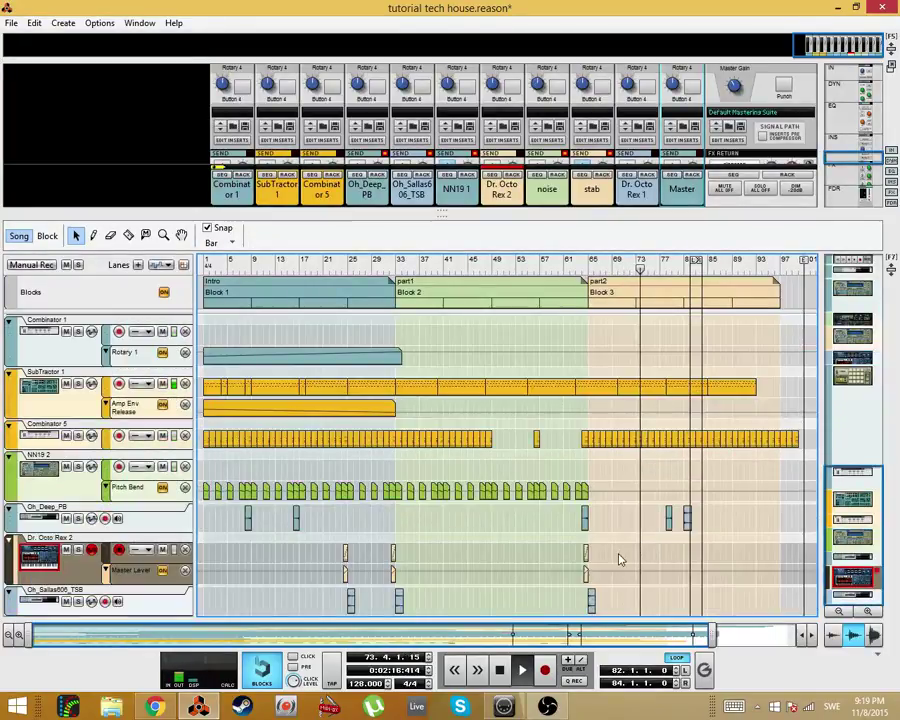
pyautogui.moveTo(588, 580); pyautogui.dragTo(587, 578)
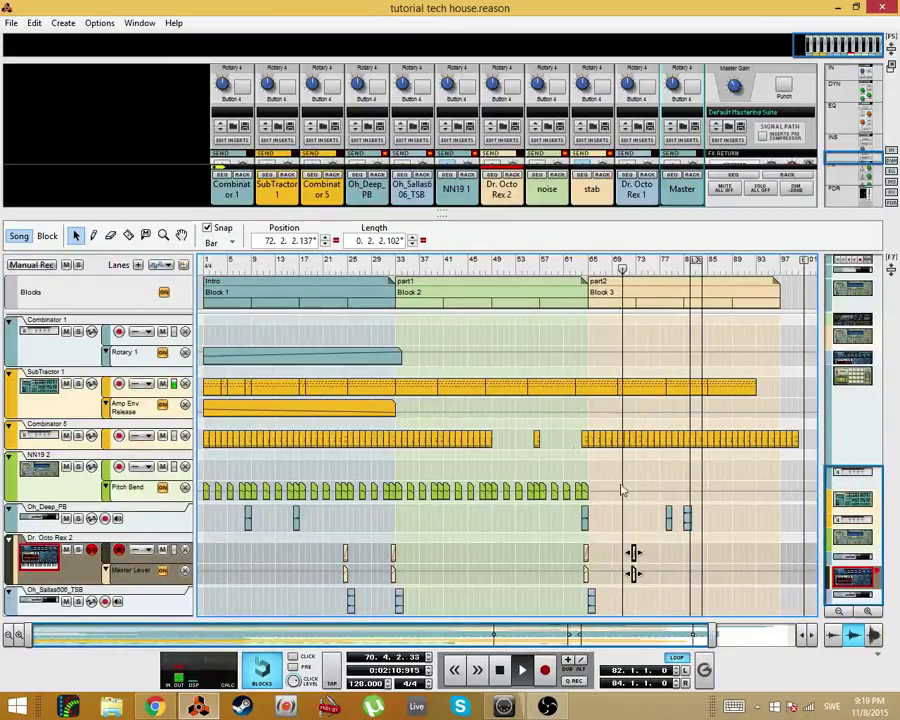
pyautogui.scroll(-3, 683, 585)
pyautogui.scroll(3, 684, 586)
pyautogui.scroll(3, 675, 581)
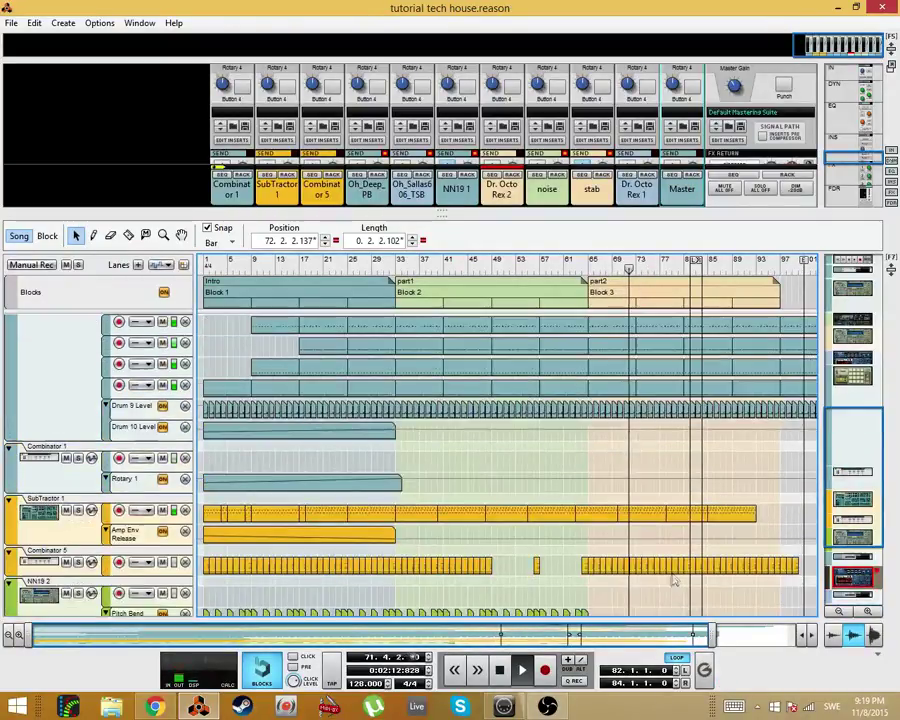
pyautogui.scroll(-3, 673, 579)
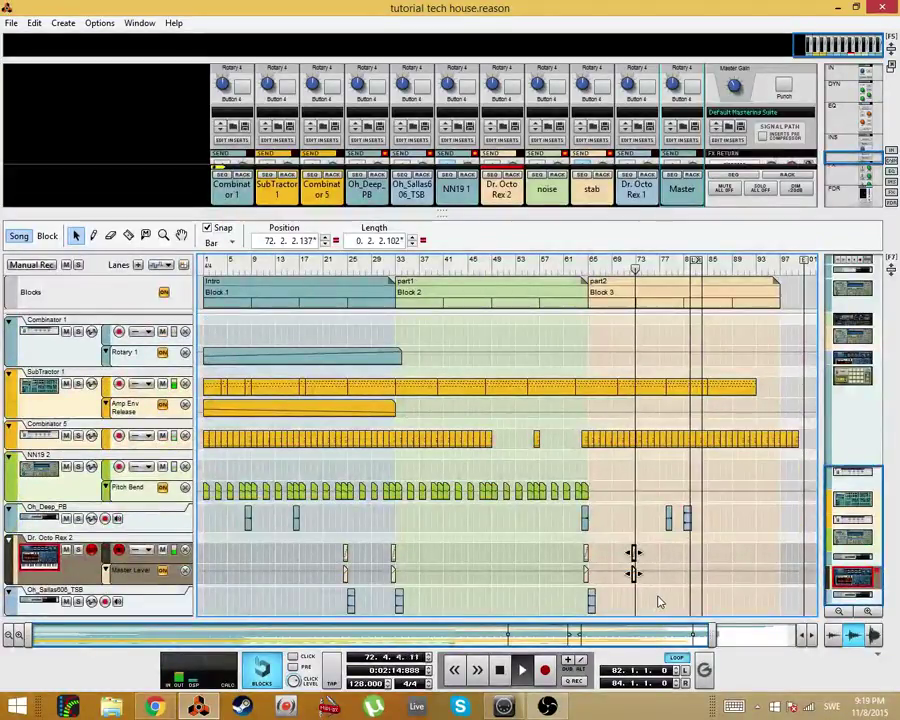
pyautogui.scroll(3, 725, 535)
pyautogui.scroll(-3, 690, 530)
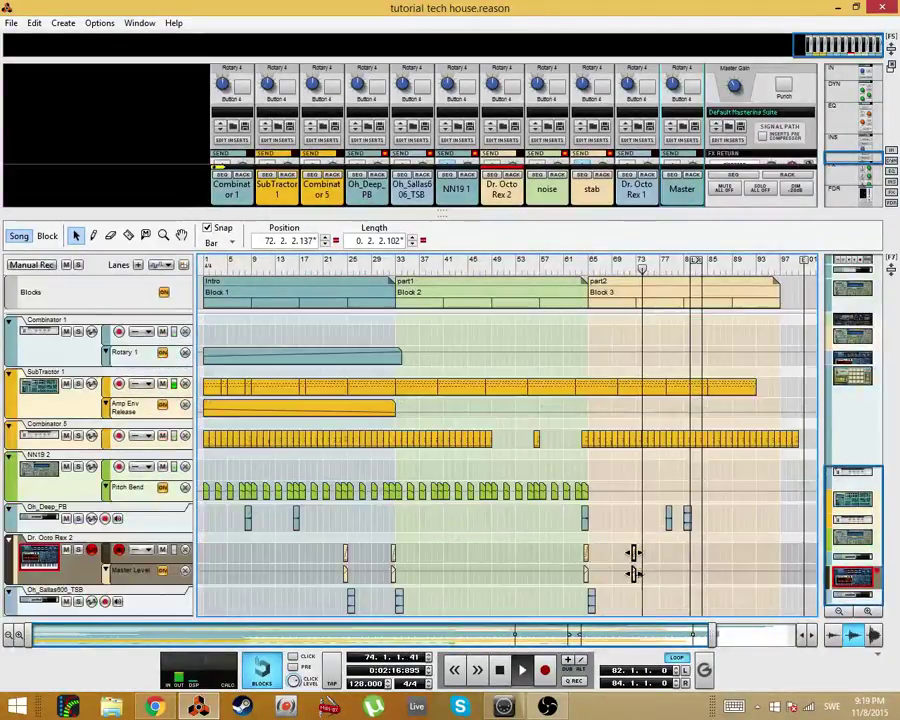
# Step: Copy the bar 81 clip on the Oh_Deep_PB track to bar 73
pyautogui.click(687, 518)
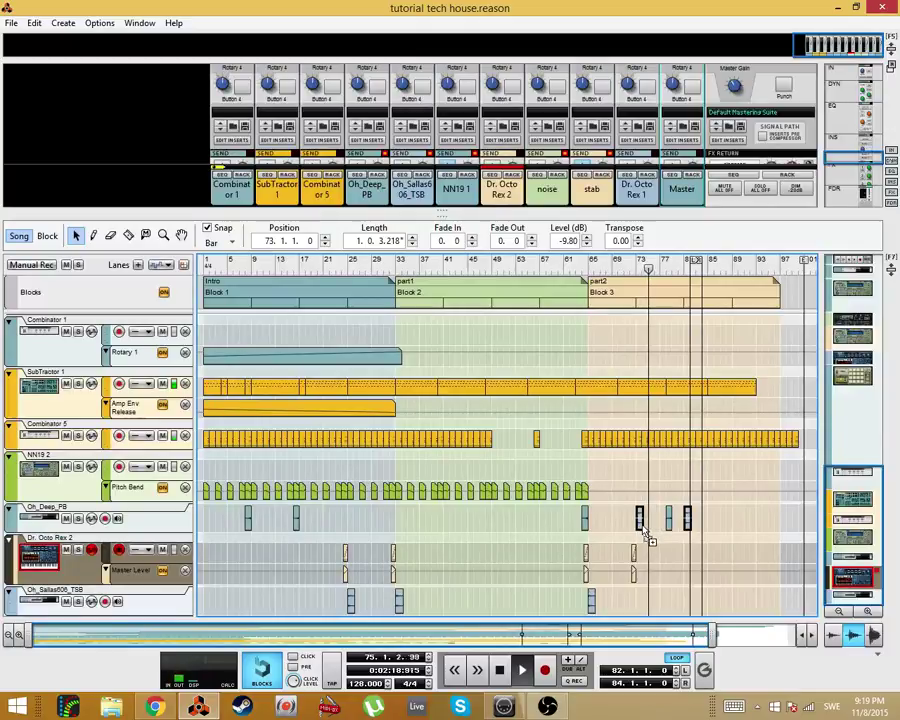
pyautogui.click(688, 569)
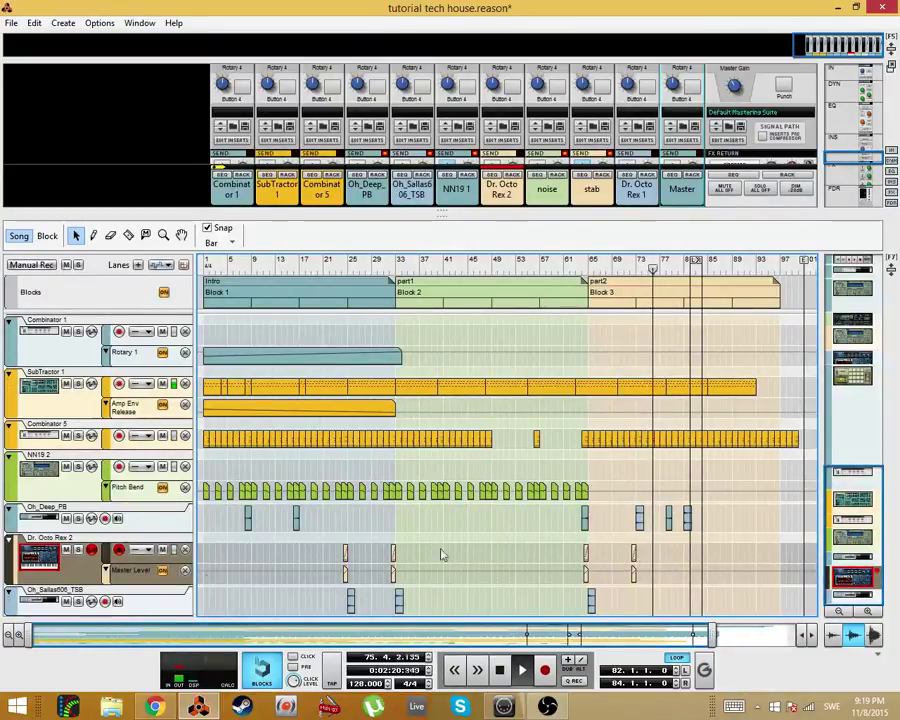
pyautogui.rightClick(152, 518)
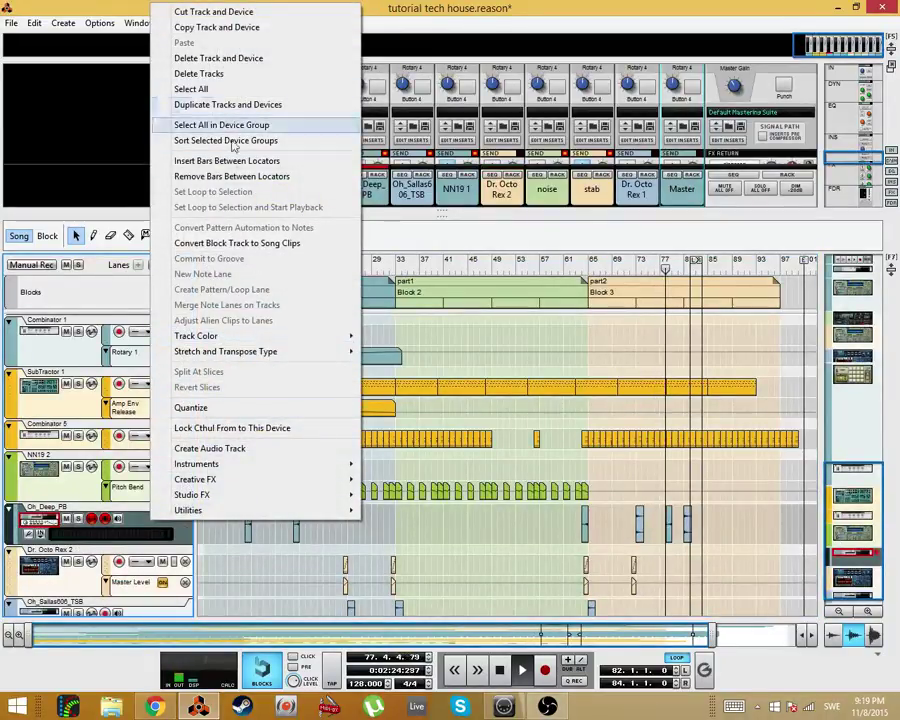
pyautogui.click(281, 176)
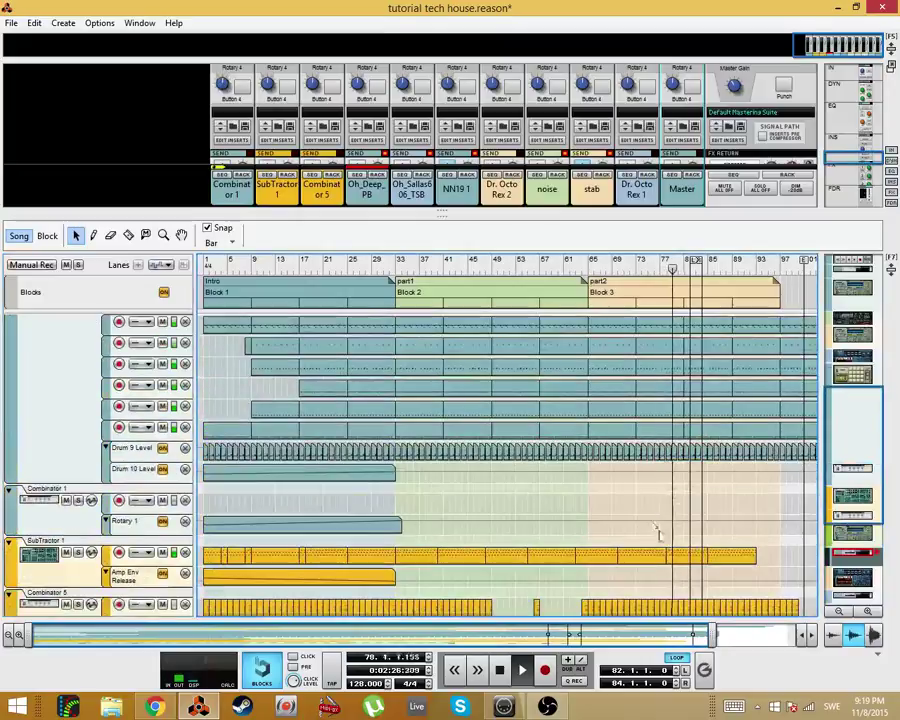
# Step: Split the NN19 3 clip at bars 81 and 83 and copy the two-bar piece from bar 81 to bar 83
pyautogui.scroll(5, 660, 528)
pyautogui.scroll(-3, 690, 485)
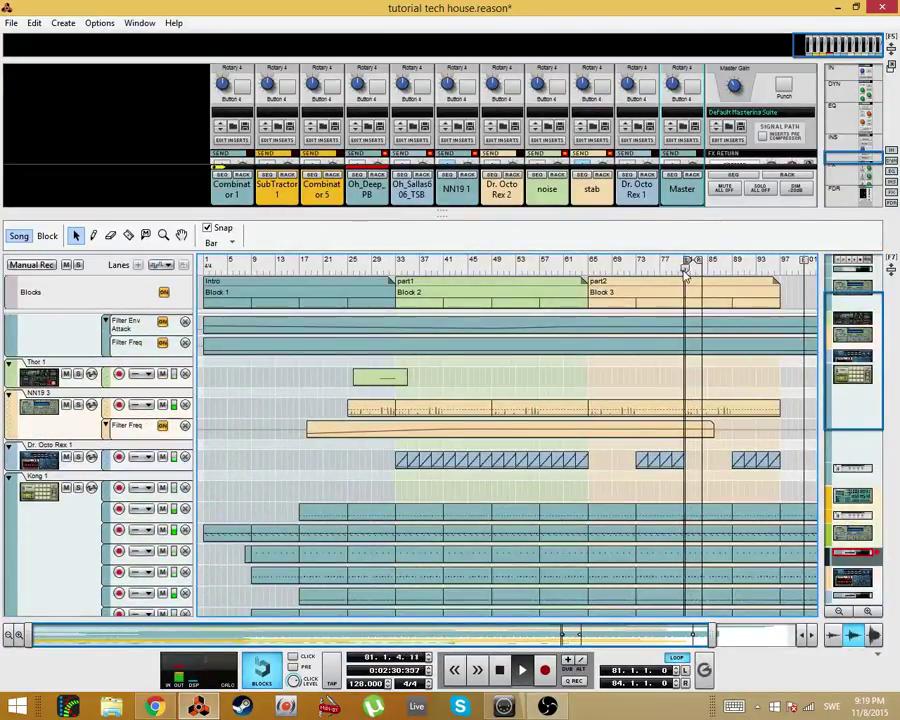
pyautogui.scroll(8, 717, 482)
pyautogui.scroll(1, 680, 450)
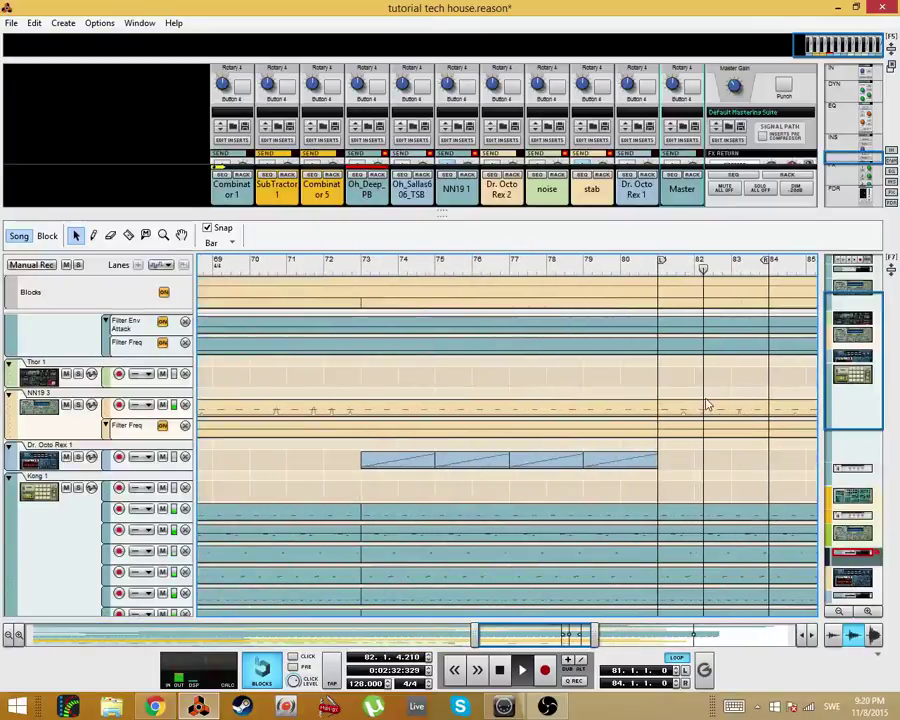
pyautogui.press('e')
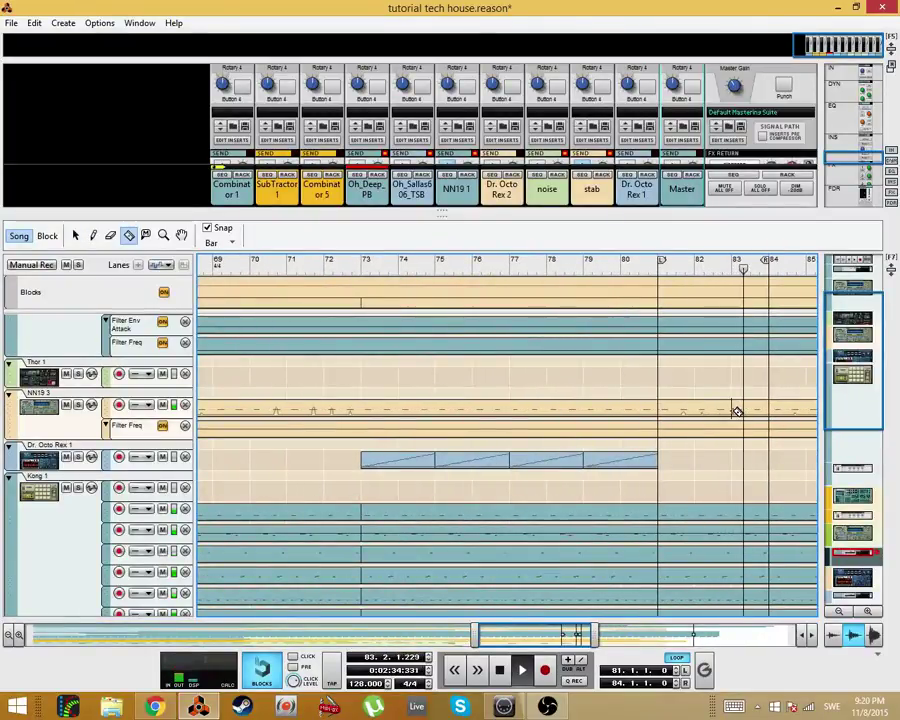
pyautogui.press('q')
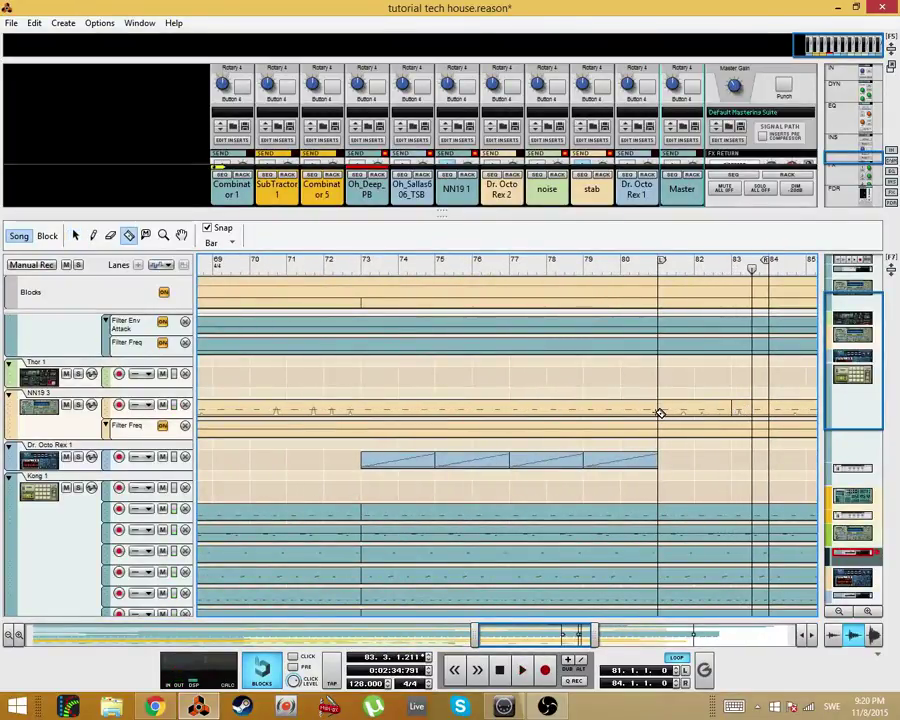
pyautogui.press('q')
pyautogui.click(679, 414)
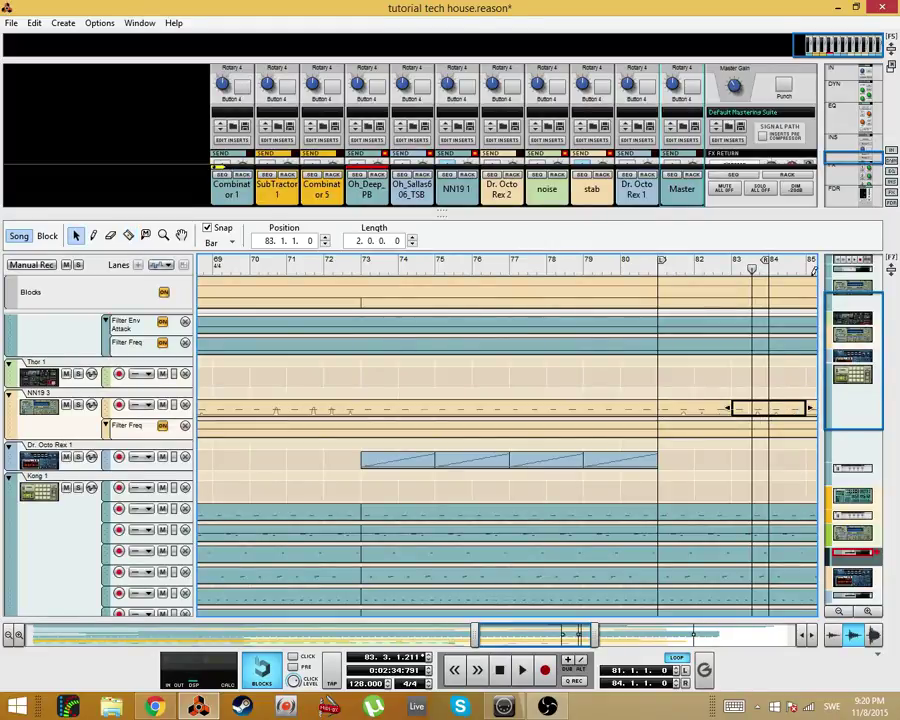
# Step: Loop bars 81 to 85 and play the passage from bar 81 to hear the NN19 3 variation
pyautogui.moveTo(813, 271); pyautogui.dragTo(757, 279)
pyautogui.click(652, 273)
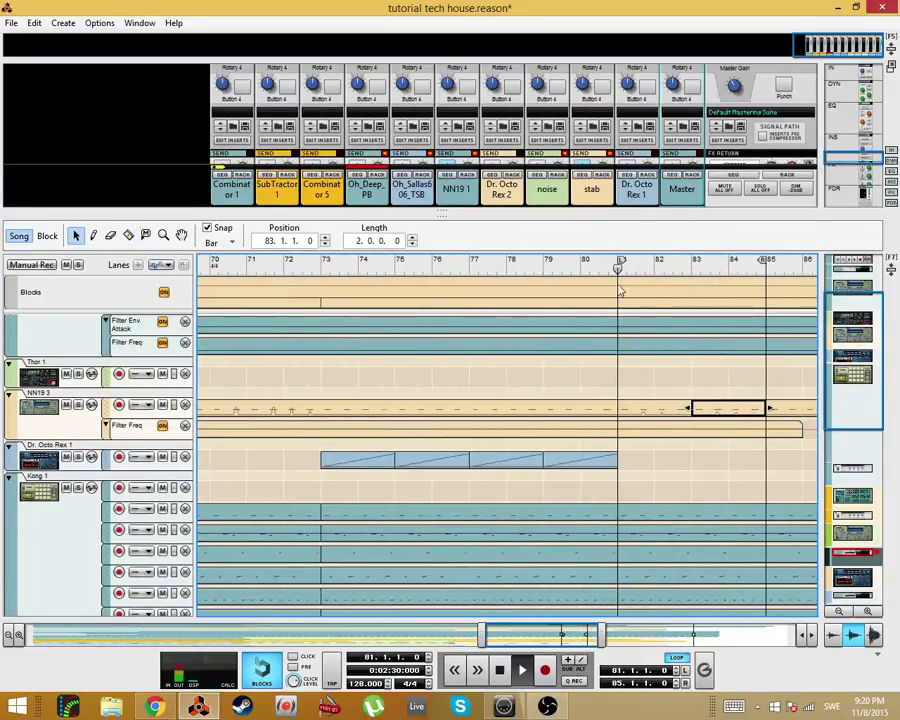
pyautogui.click(702, 388)
pyautogui.scroll(-1, 757, 452)
pyautogui.scroll(1, 714, 400)
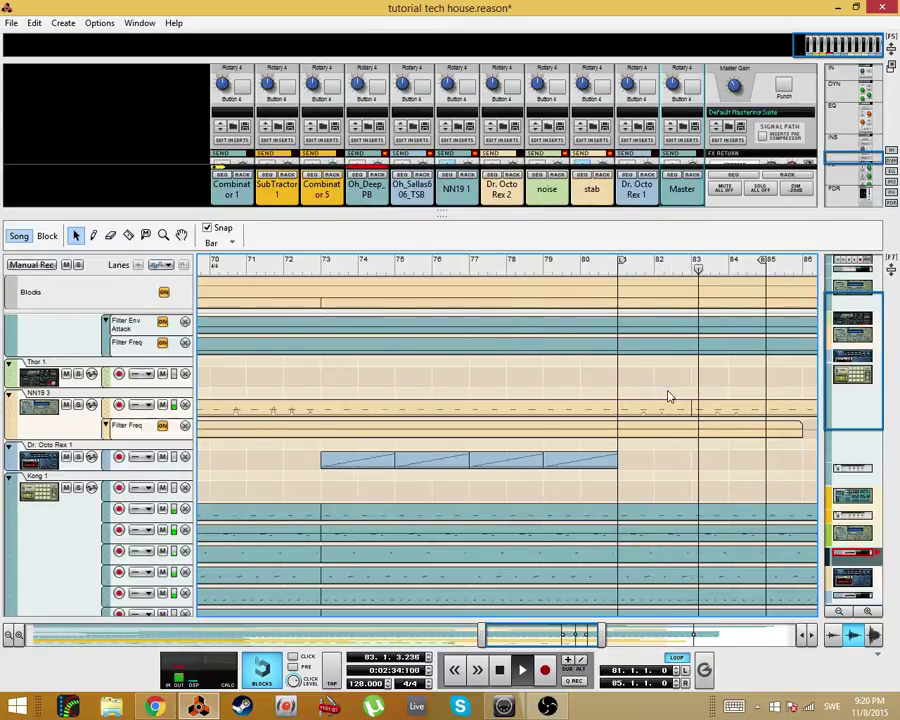
# Step: Add a 1/16-long F 2 note at 84.4.4 in the NN19 3 clip at bar 83, listen to it, and close the note editor
pyautogui.doubleClick(730, 412)
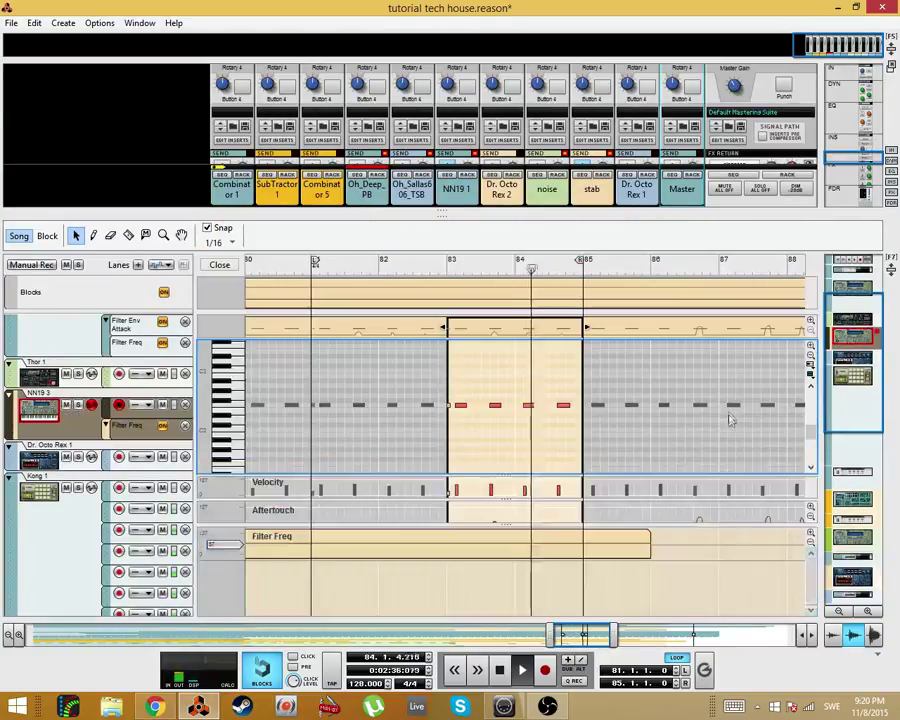
pyautogui.press('w')
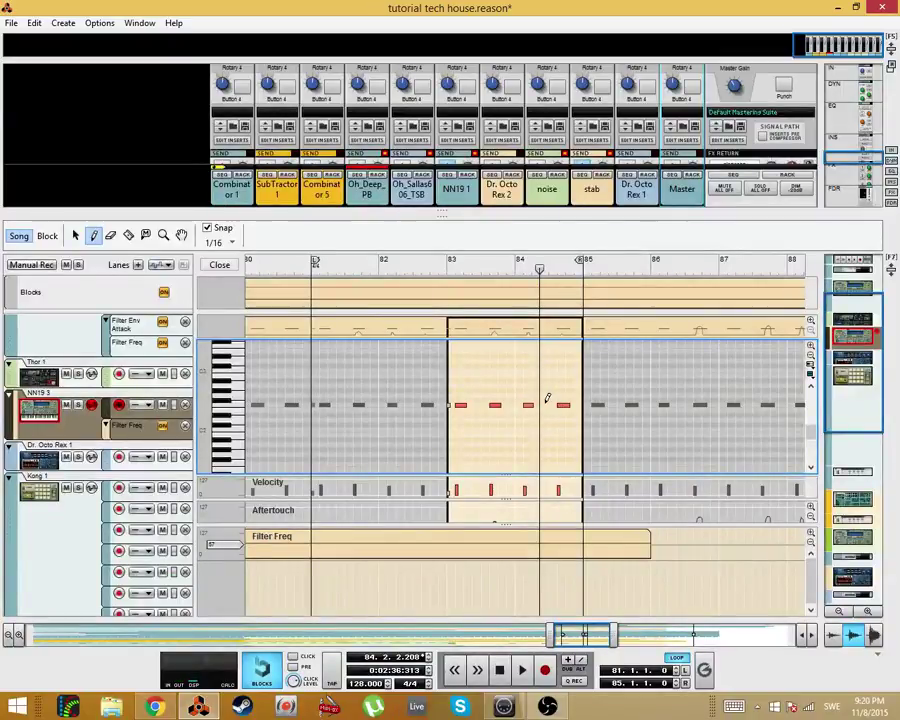
pyautogui.click(547, 404)
pyautogui.press('space')
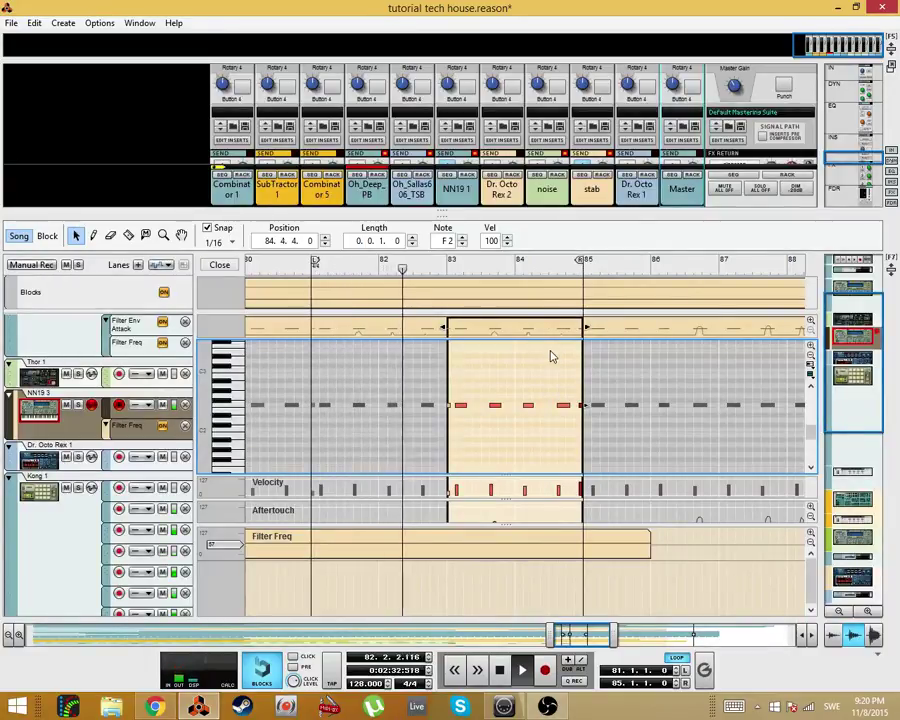
pyautogui.hotkey('ctrl', 'e')
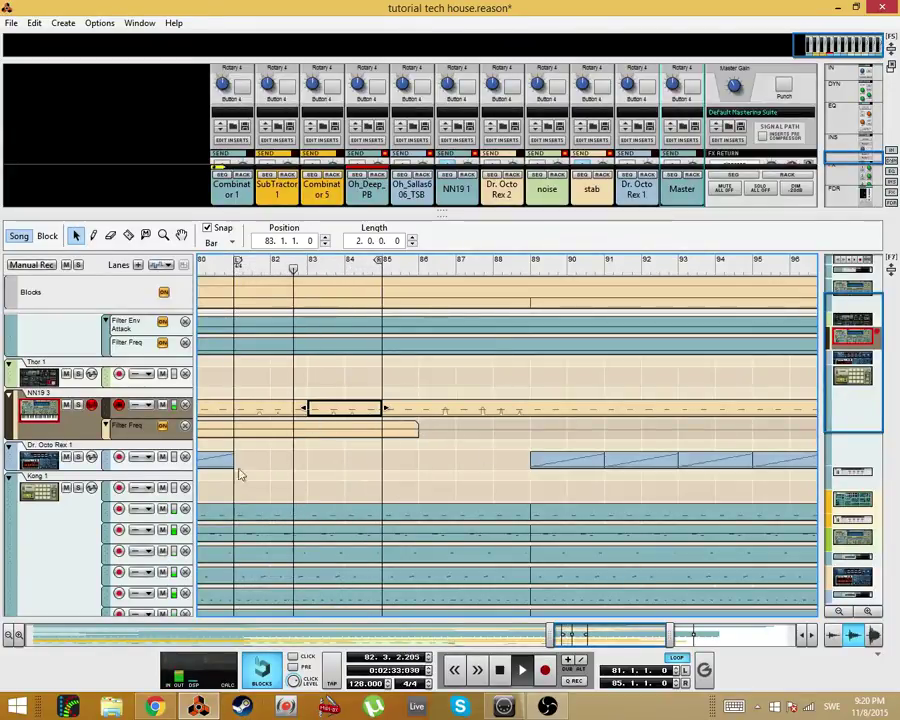
# Step: Try to move the 14-bar NN19 3 clip from bar 83 to bar 94, and undo the clip moves
pyautogui.moveTo(557, 638); pyautogui.dragTo(411, 638)
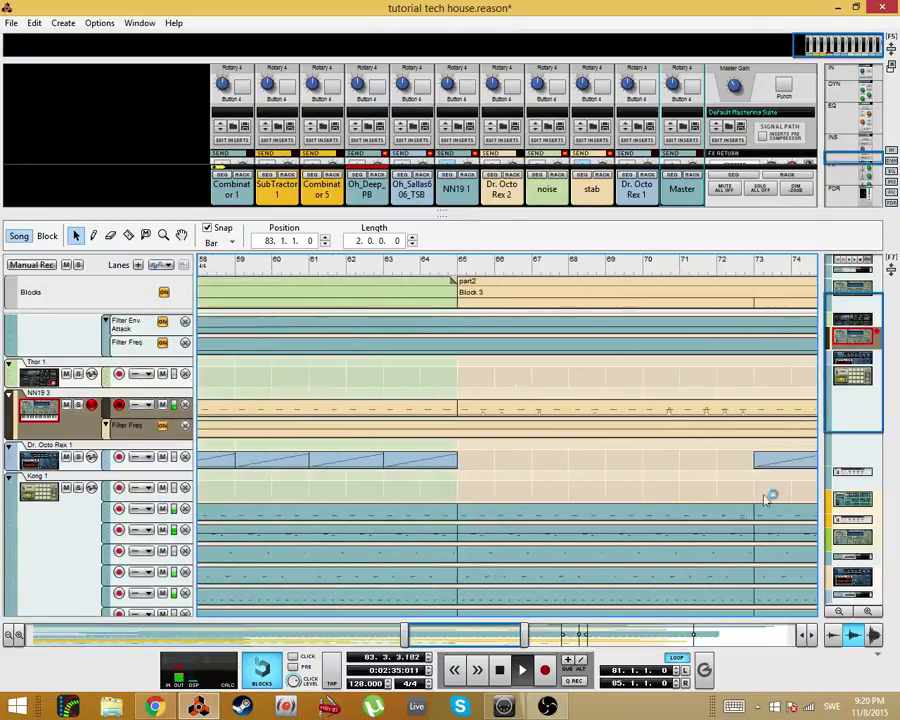
pyautogui.moveTo(523, 638); pyautogui.dragTo(754, 638)
pyautogui.scroll(1, 564, 450)
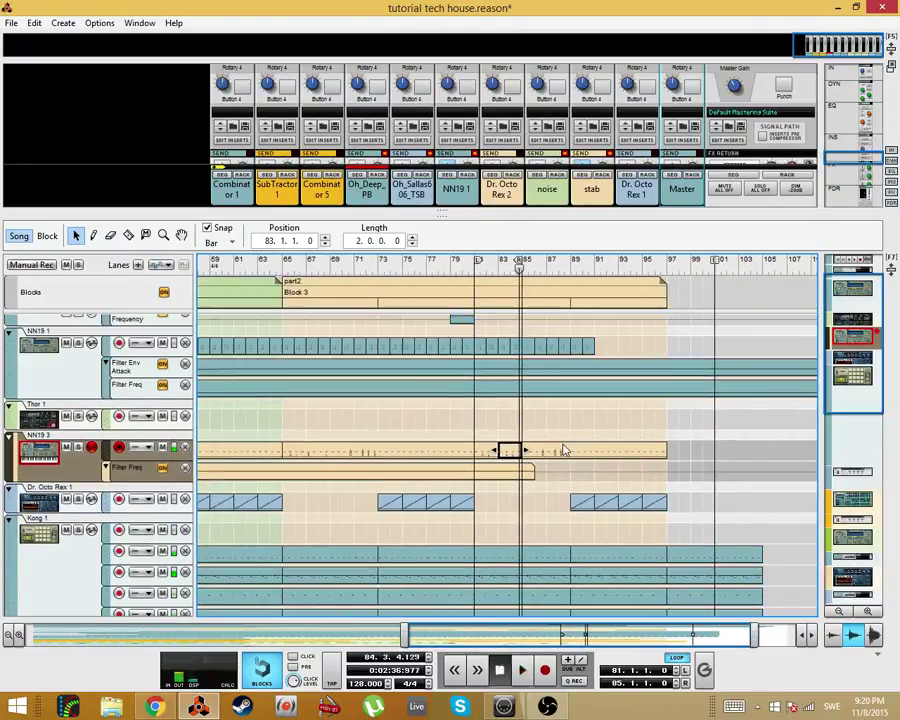
pyautogui.press('space')
pyautogui.scroll(-2, 548, 430)
pyautogui.scroll(1, 531, 390)
pyautogui.moveTo(519, 366); pyautogui.dragTo(482, 414)
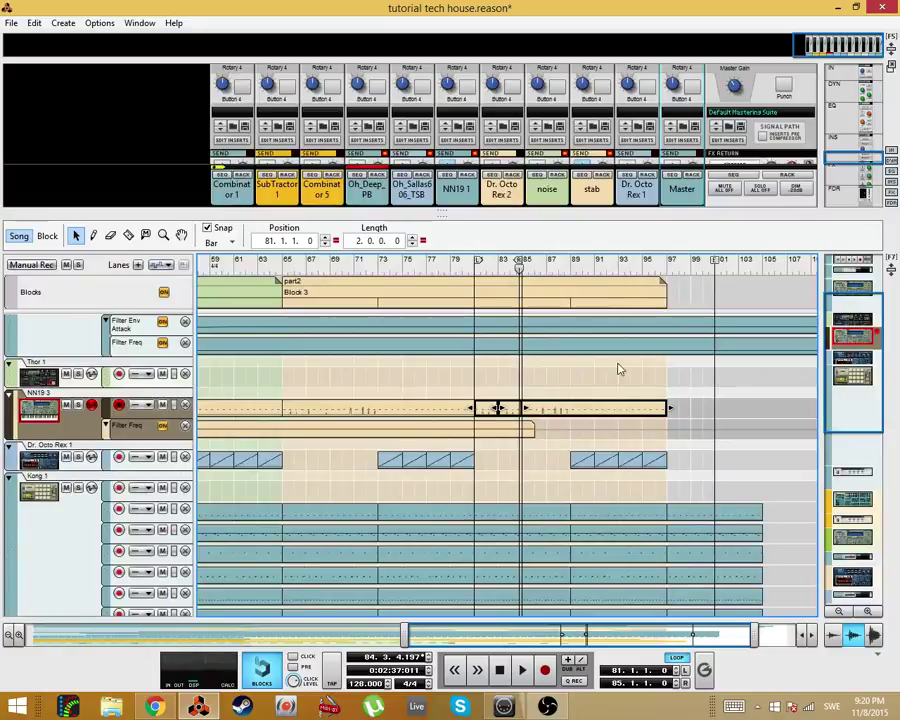
pyautogui.click(621, 370)
pyautogui.moveTo(562, 411); pyautogui.dragTo(673, 408)
pyautogui.click(486, 417)
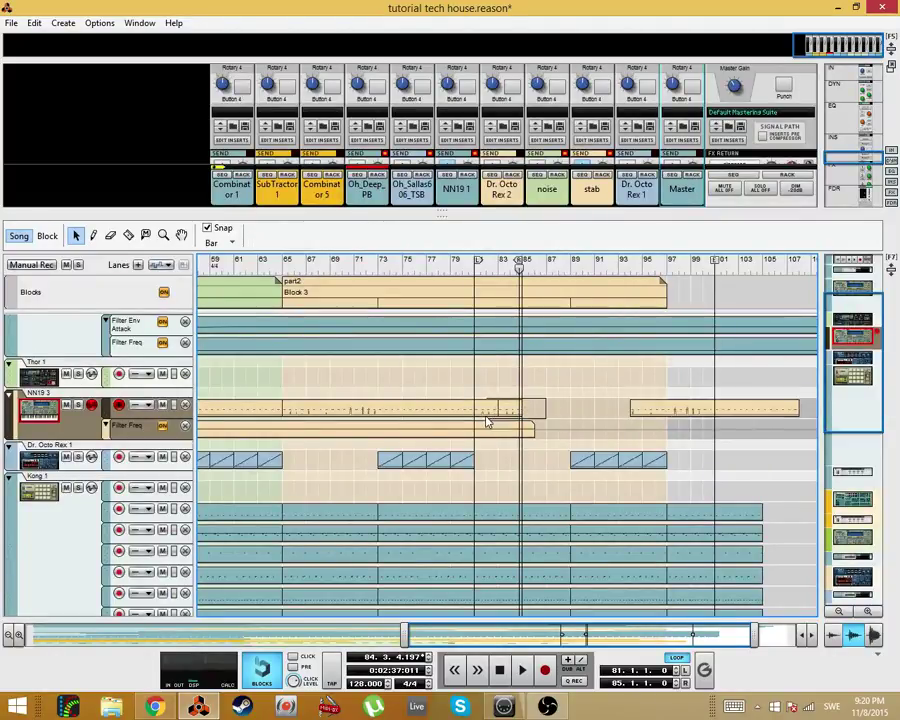
pyautogui.hotkey('ctrl', 'z')
pyautogui.hotkey('ctrl', 'z')
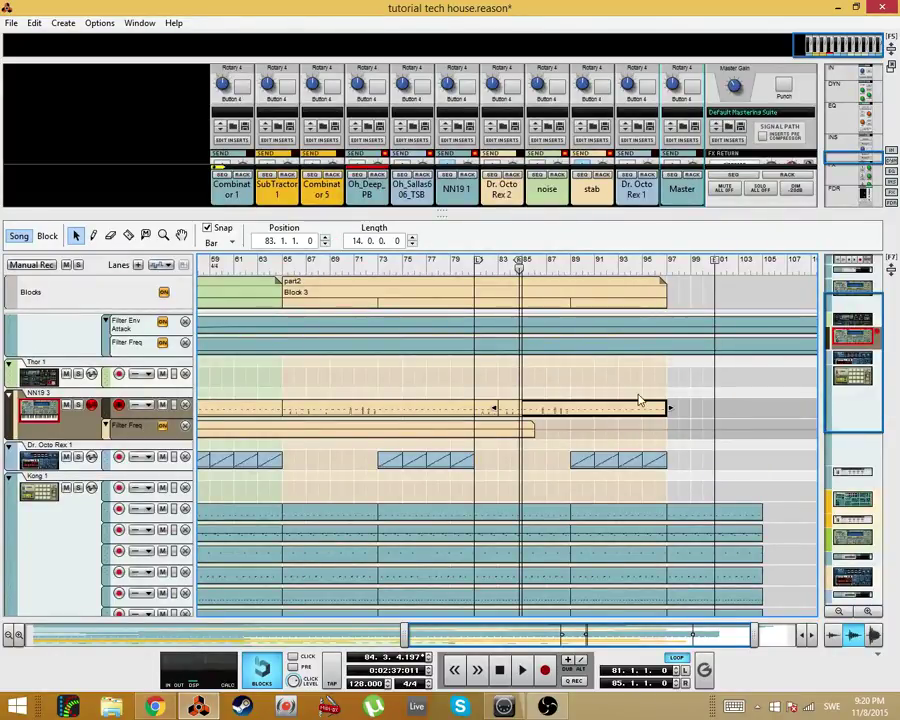
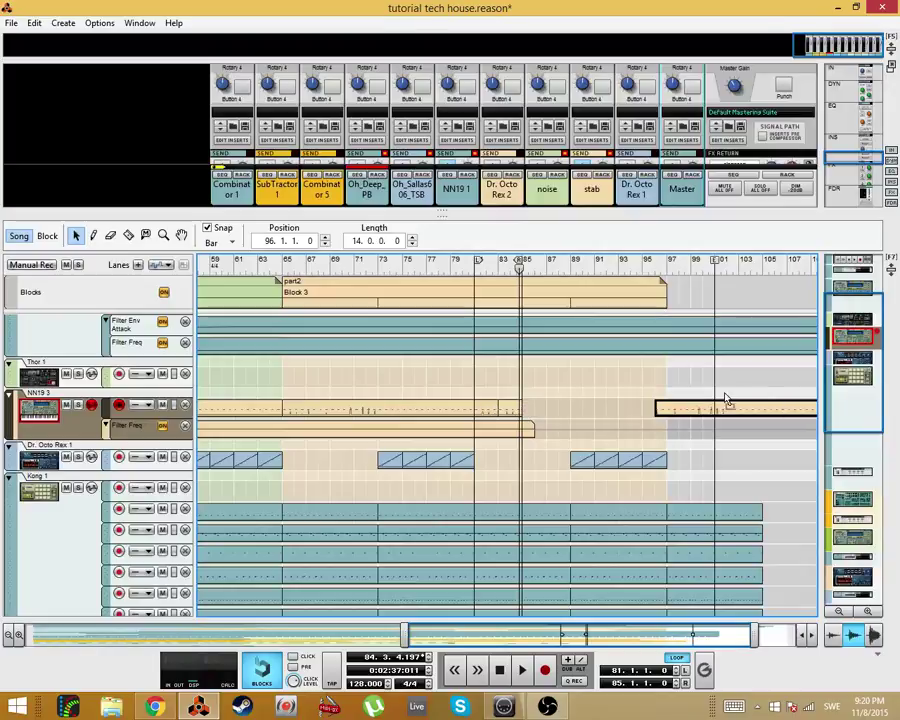
# Step: Fill NN19 3 bars 85 to 97 with copies of the two-bar clips at bars 81 and 83, moving the 14-bar clip to bar 102
pyautogui.click(490, 414)
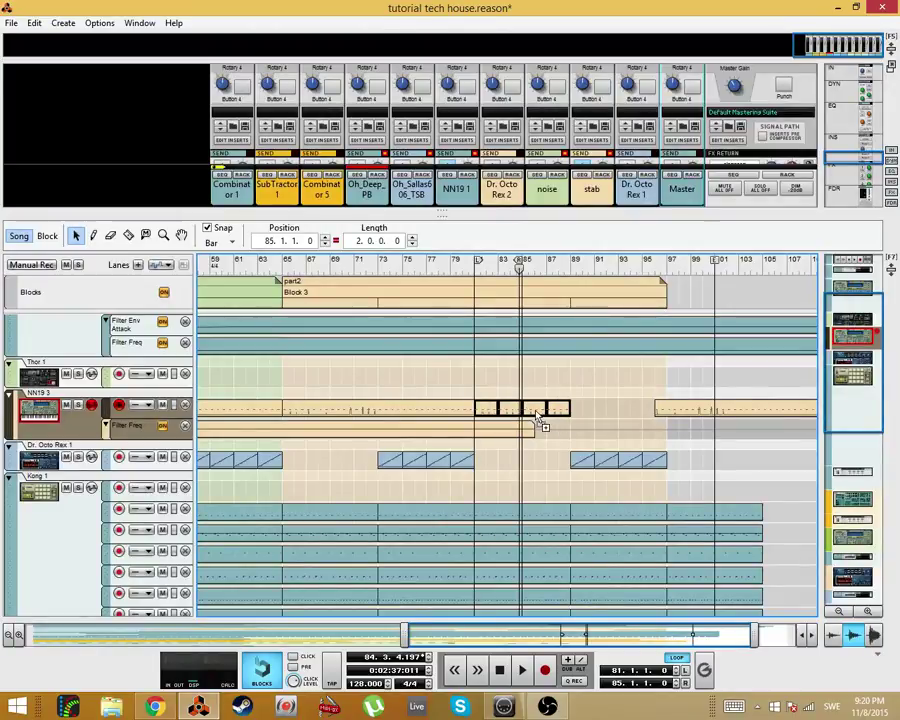
pyautogui.moveTo(625, 398); pyautogui.dragTo(490, 416)
pyautogui.moveTo(498, 413); pyautogui.dragTo(595, 415)
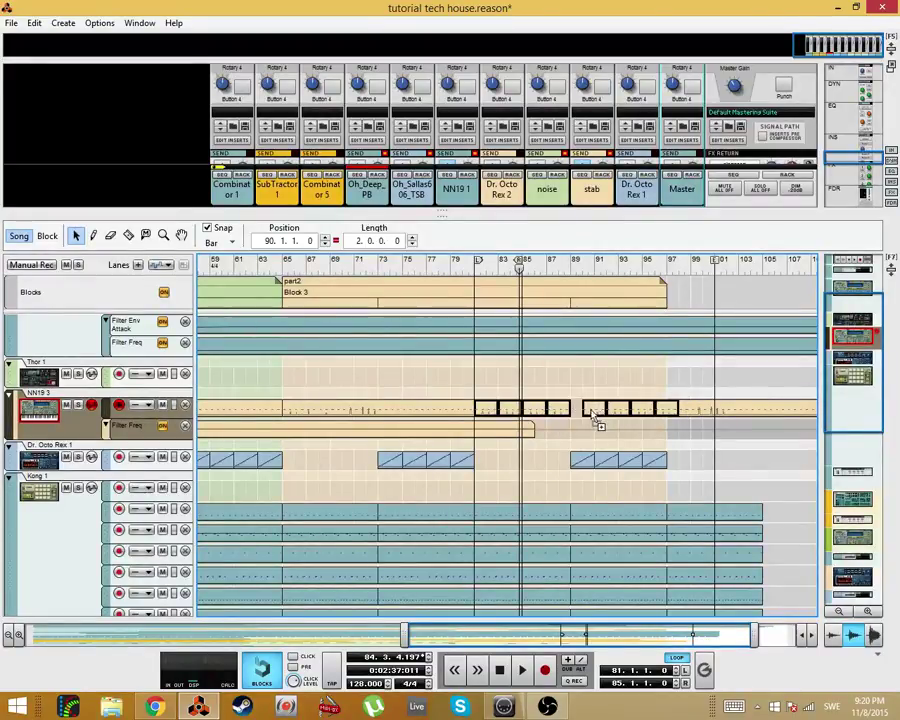
pyautogui.moveTo(684, 412); pyautogui.dragTo(741, 402)
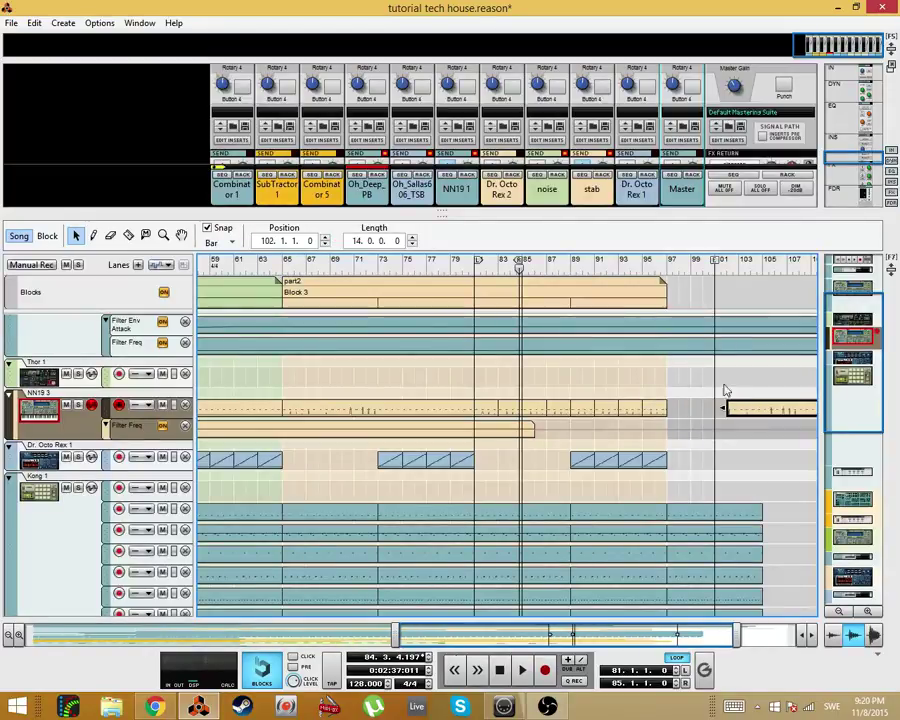
# Step: Set the loop end to bar 89 and extend the NN19 3 Filter Freq automation clip to a length of 77.2.3.0
pyautogui.keyDown('alt'); pyautogui.click(570, 268); pyautogui.keyUp('alt')
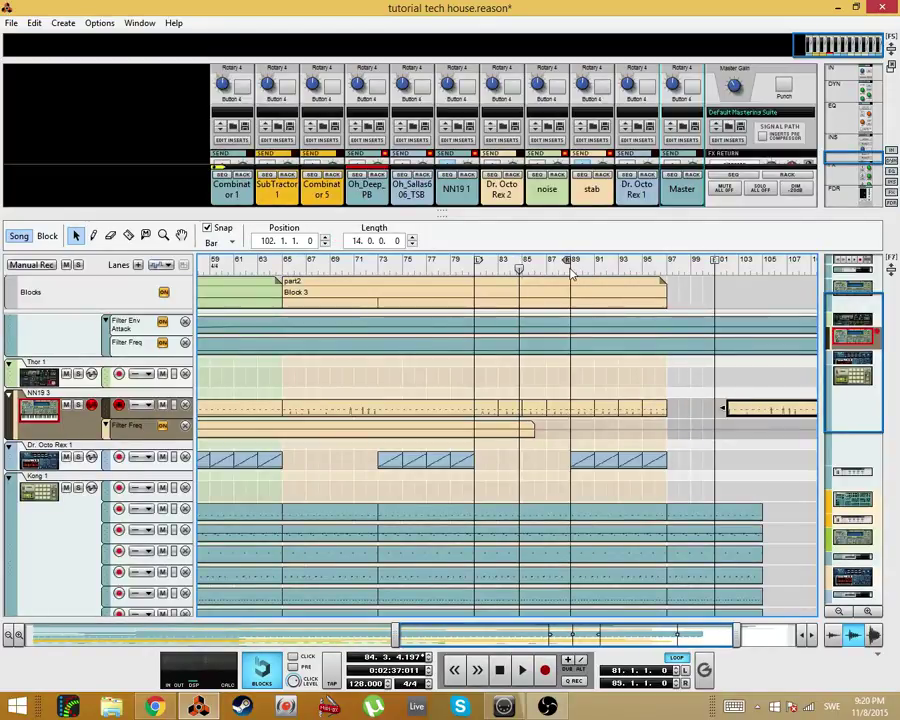
pyautogui.click(530, 428)
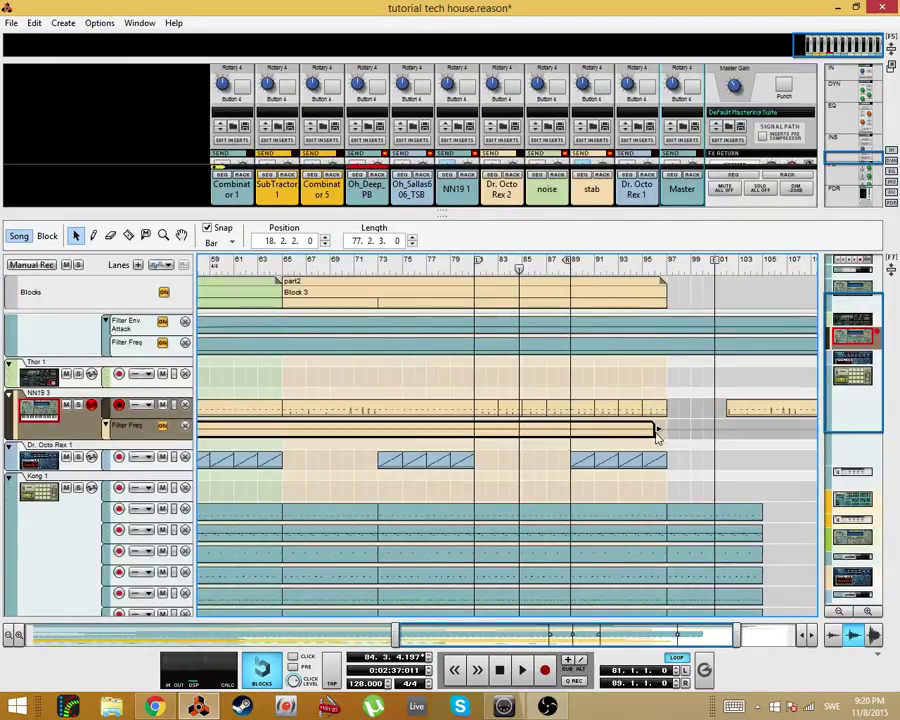
# Step: Extend the SubTractor 1 part by copying its clips to bar 93
pyautogui.scroll(-10, 612, 428)
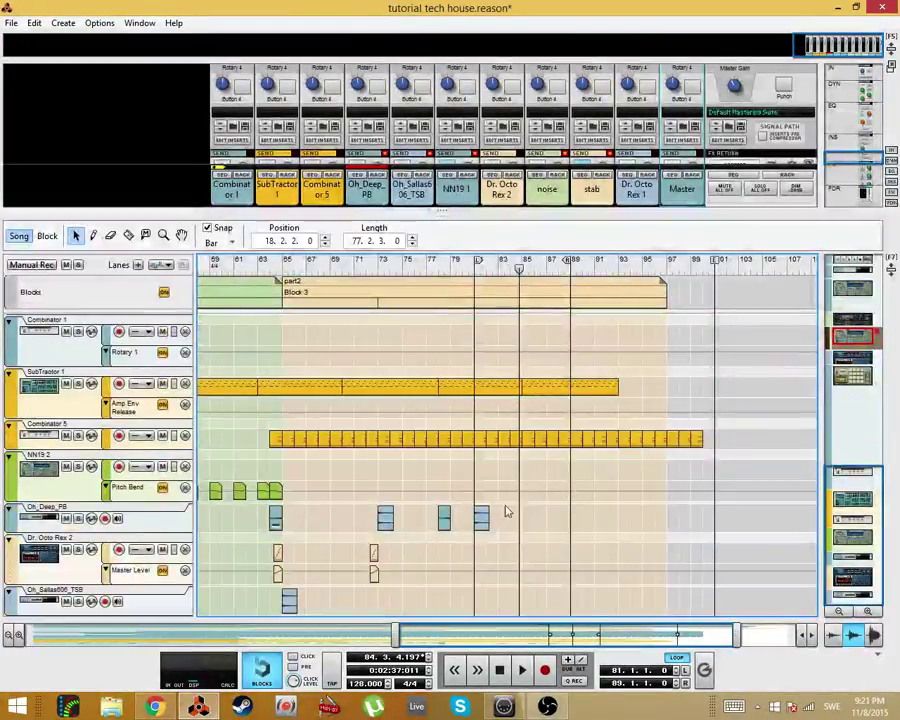
pyautogui.moveTo(392, 634); pyautogui.dragTo(118, 634)
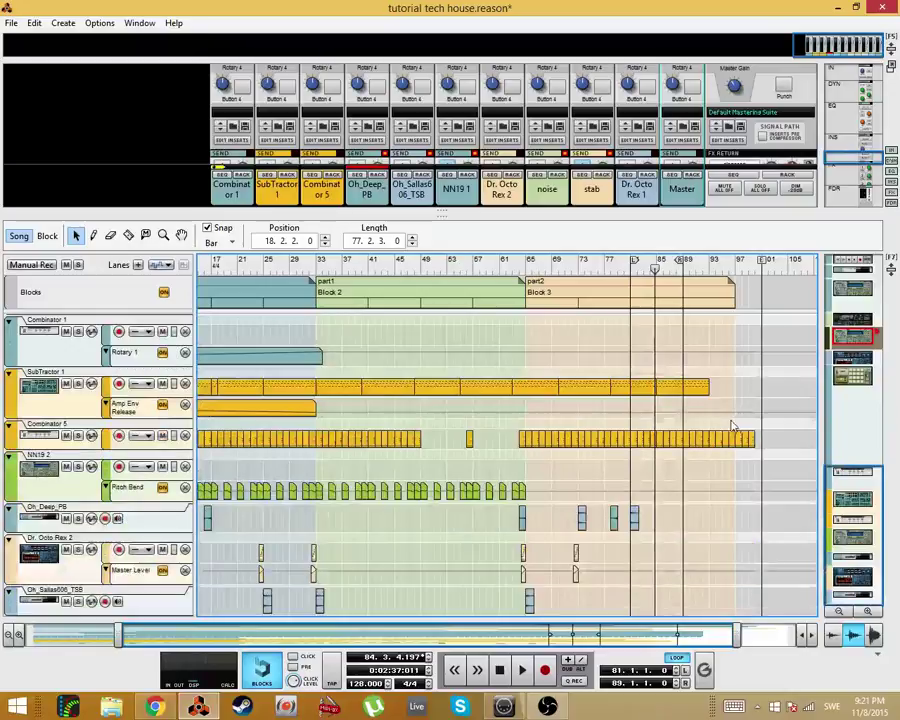
pyautogui.moveTo(734, 377)
pyautogui.mouseDown()
pyautogui.moveTo(675, 389)
pyautogui.moveTo(528, 393)
pyautogui.moveTo(694, 349)
pyautogui.moveTo(724, 393)
pyautogui.mouseUp()
# Step: Copy the NN19 2 clips from the earlier sections into part2, starting at bar 66
pyautogui.scroll(10, 624, 578)
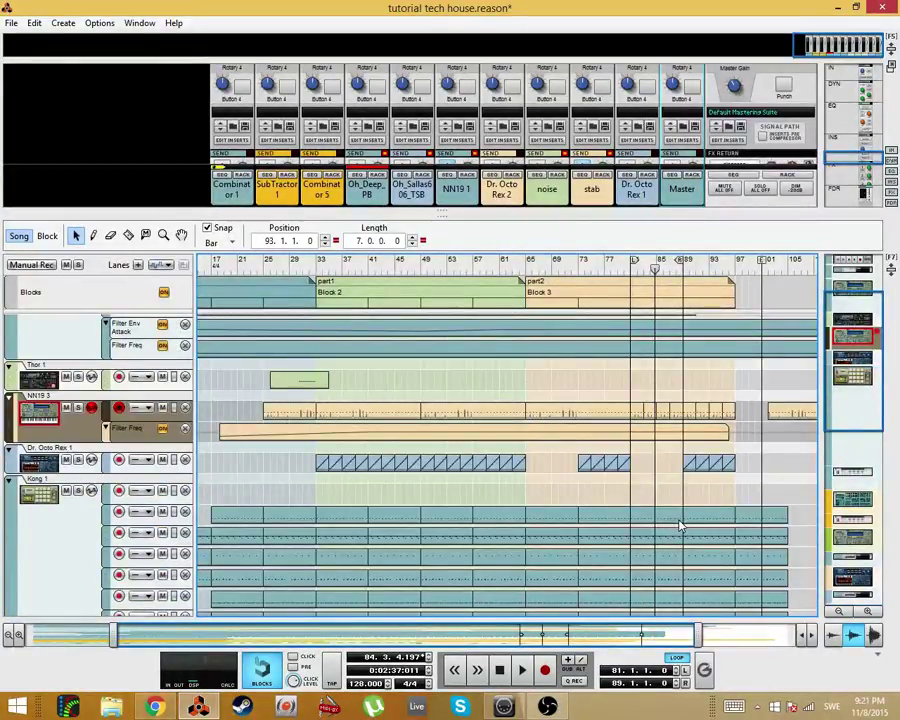
pyautogui.scroll(3, 740, 410)
pyautogui.scroll(-3, 665, 380)
pyautogui.scroll(3, 682, 420)
pyautogui.scroll(-4, 640, 510)
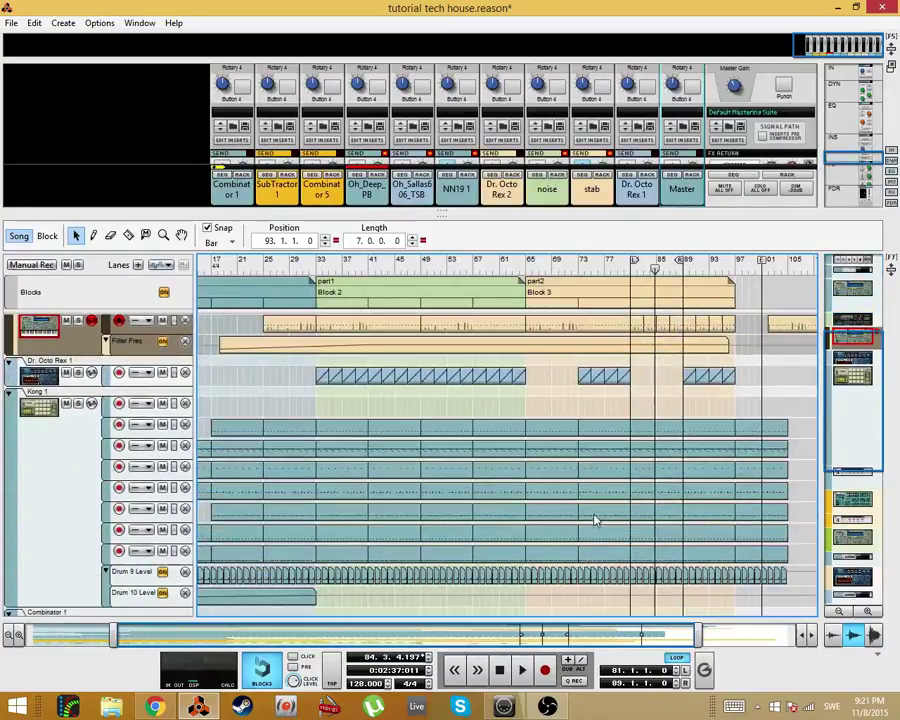
pyautogui.scroll(-5, 594, 521)
pyautogui.moveTo(555, 492); pyautogui.dragTo(198, 500)
pyautogui.moveTo(594, 499); pyautogui.dragTo(636, 500)
pyautogui.moveTo(165, 635); pyautogui.dragTo(252, 638)
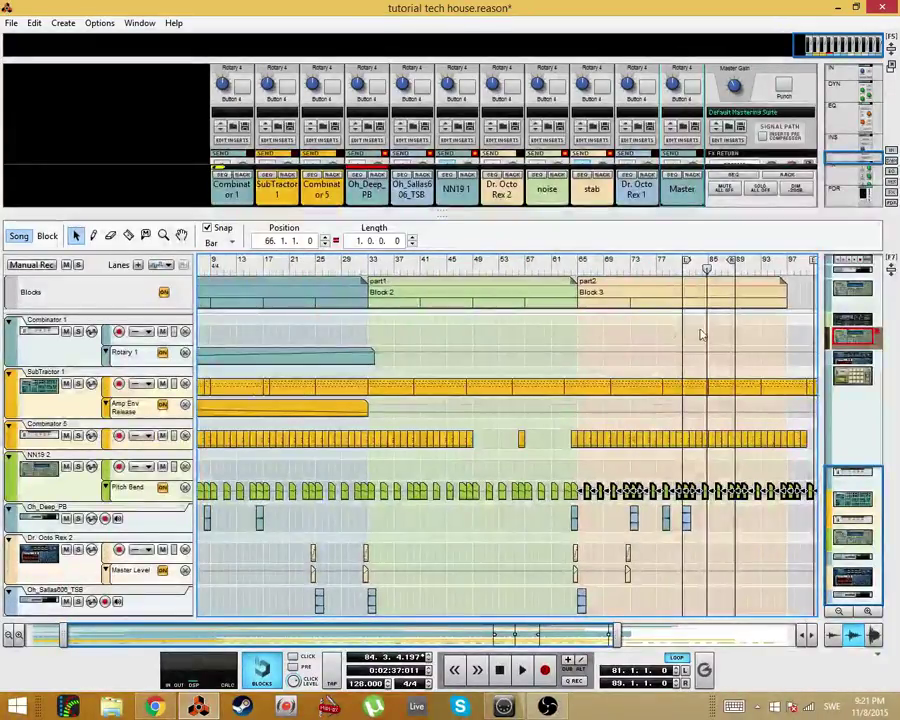
# Step: Play the song from bar 64 and listen to the transition into part2
pyautogui.click(572, 269)
pyautogui.press('space')
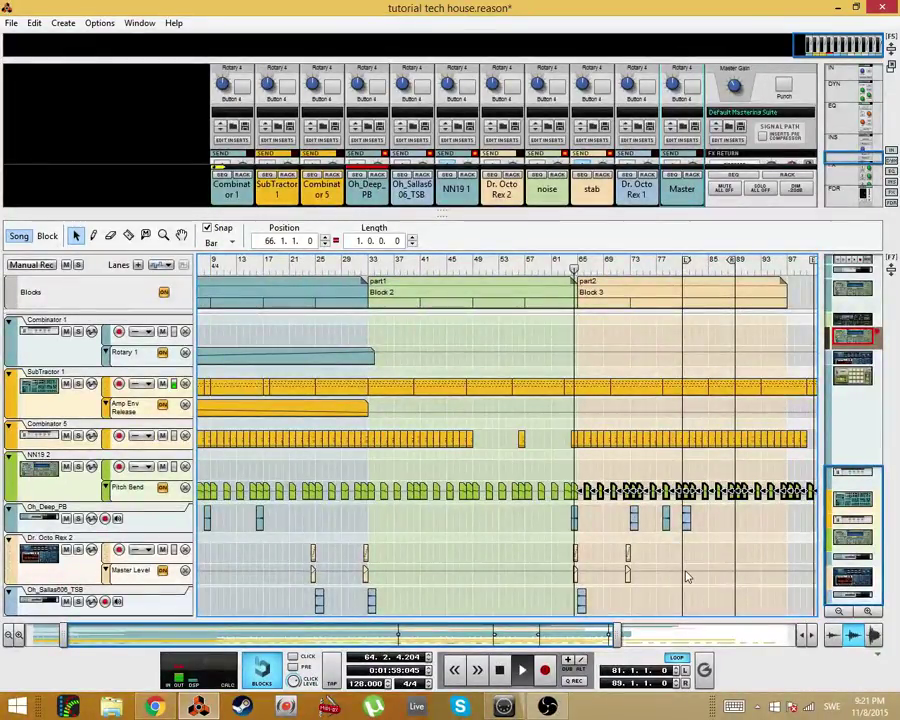
pyautogui.click(682, 600)
pyautogui.scroll(1, 650, 595)
pyautogui.scroll(-1, 638, 594)
pyautogui.scroll(1, 633, 567)
pyautogui.keyDown('ctrl'); pyautogui.scroll(1, 632, 568); pyautogui.keyUp('ctrl')
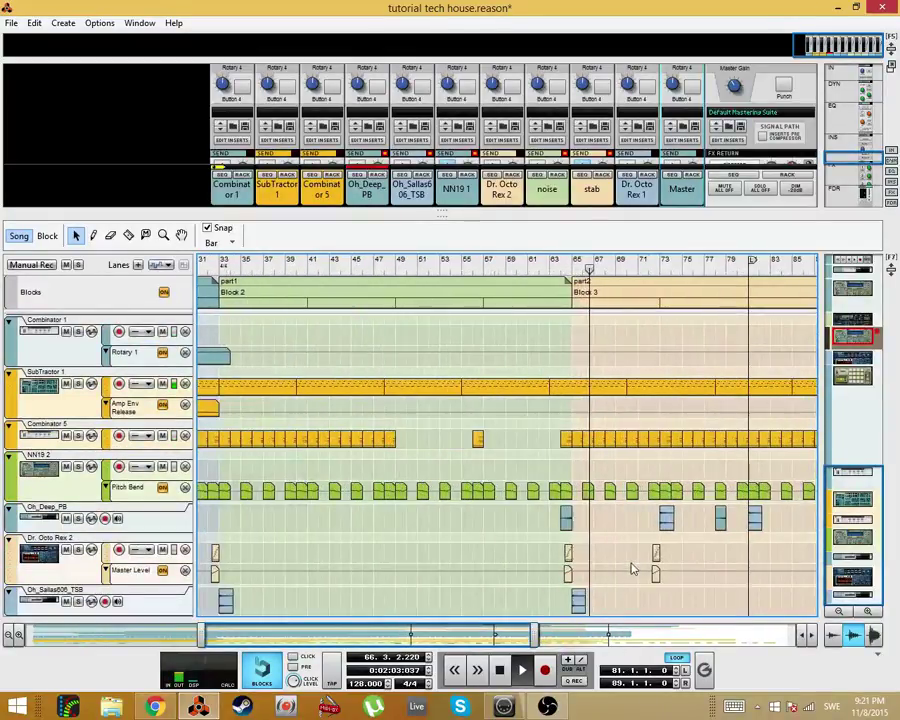
# Step: Create a new audio track directly below the Oh_Deep_PB track
pyautogui.rightClick(160, 516)
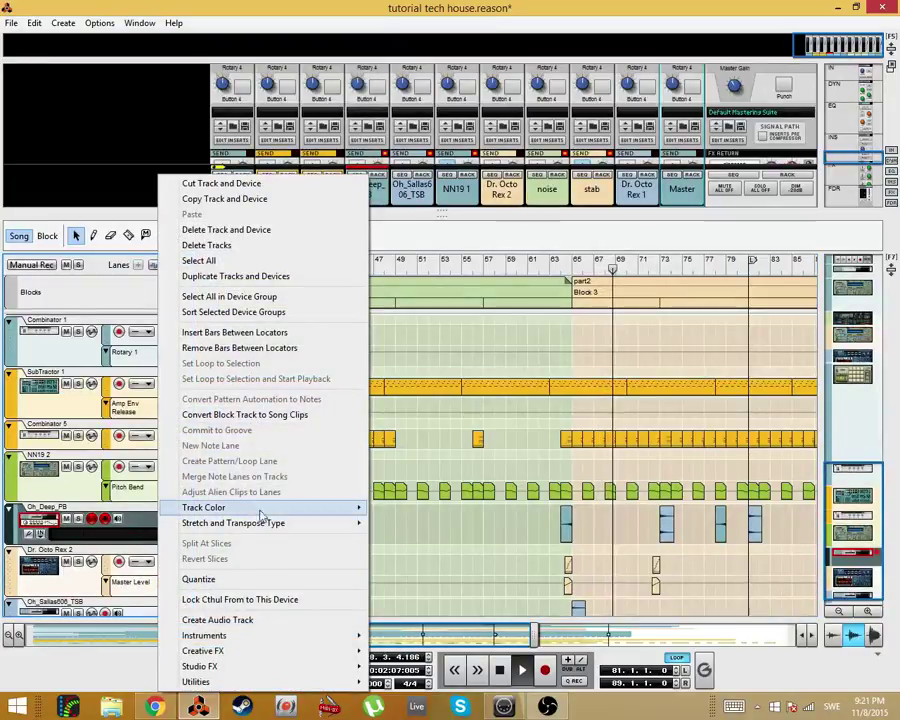
pyautogui.moveTo(247, 686)
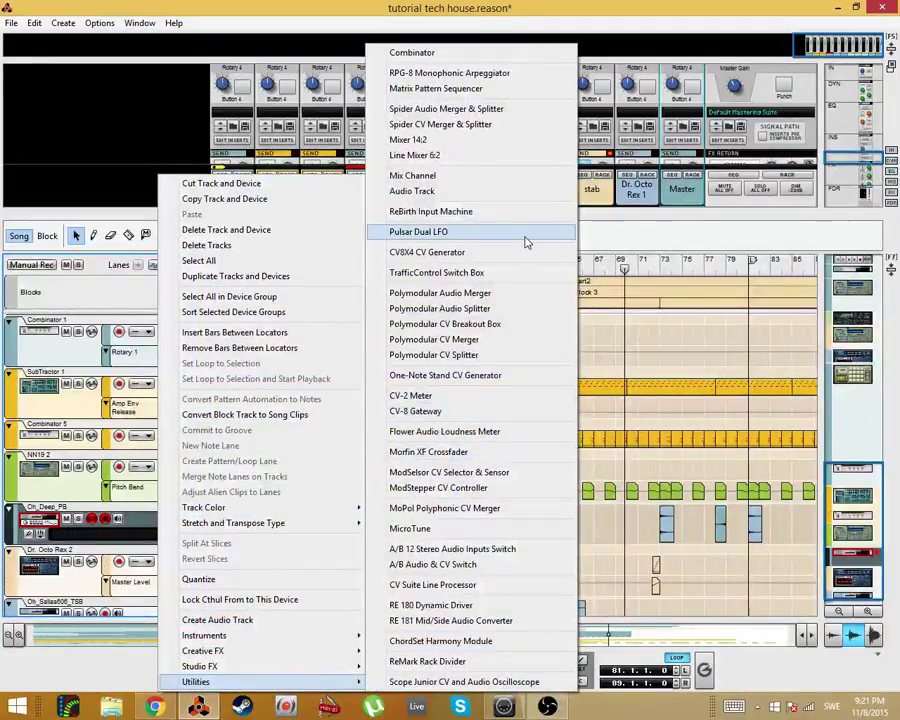
pyautogui.click(435, 192)
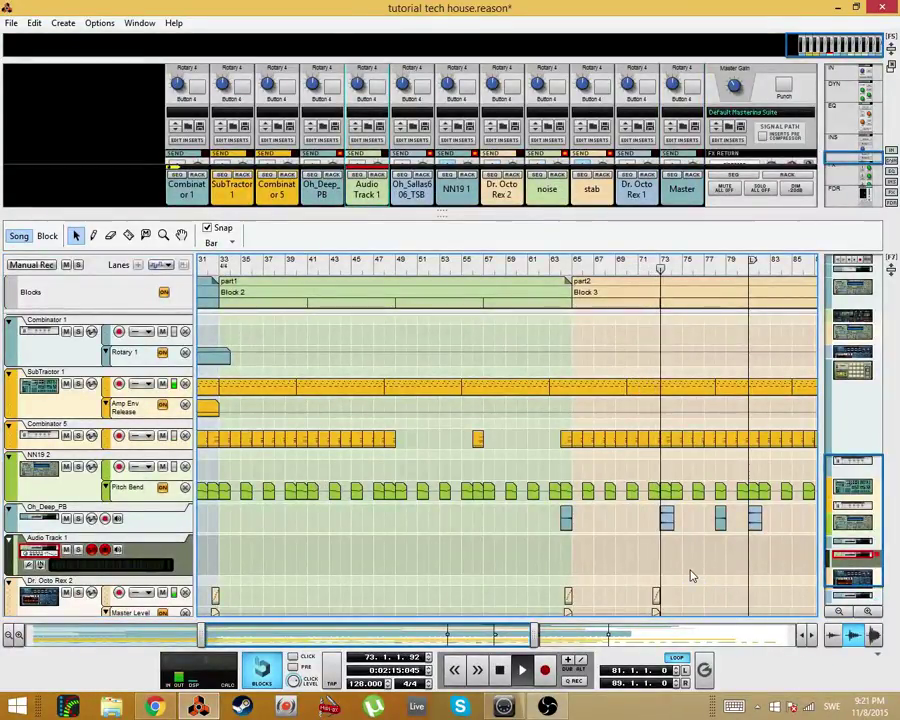
# Step: Copy the bar 73 Oh_Deep_PB clip to Audio Track 1 at bar 74 and shorten it to one sixteenth using 1/16 snap
pyautogui.click(665, 518)
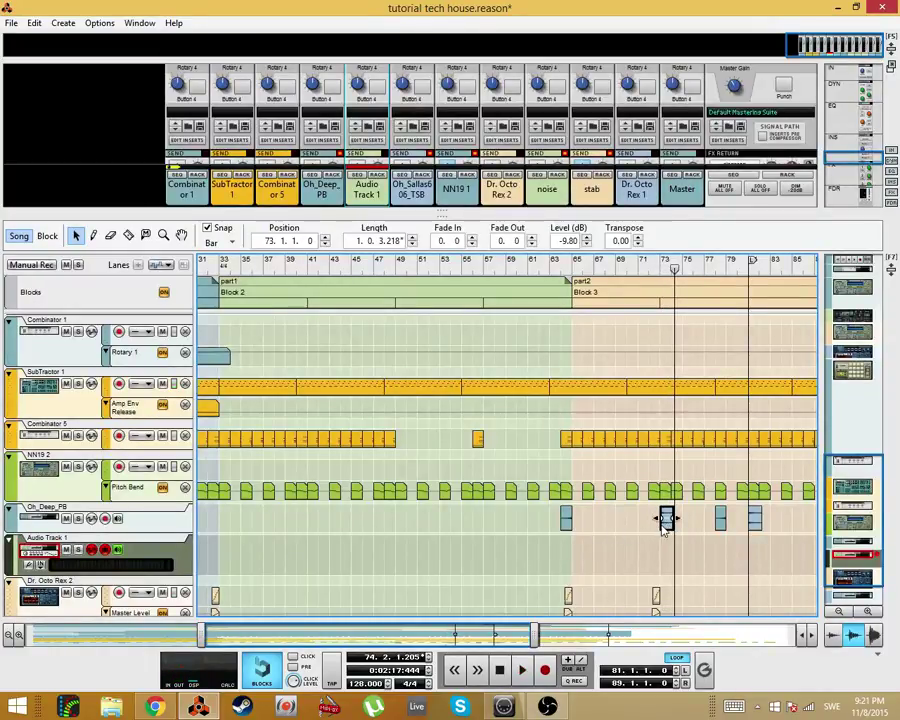
pyautogui.moveTo(665, 566); pyautogui.dragTo(678, 574)
pyautogui.scroll(5, 679, 600)
pyautogui.scroll(3, 724, 598)
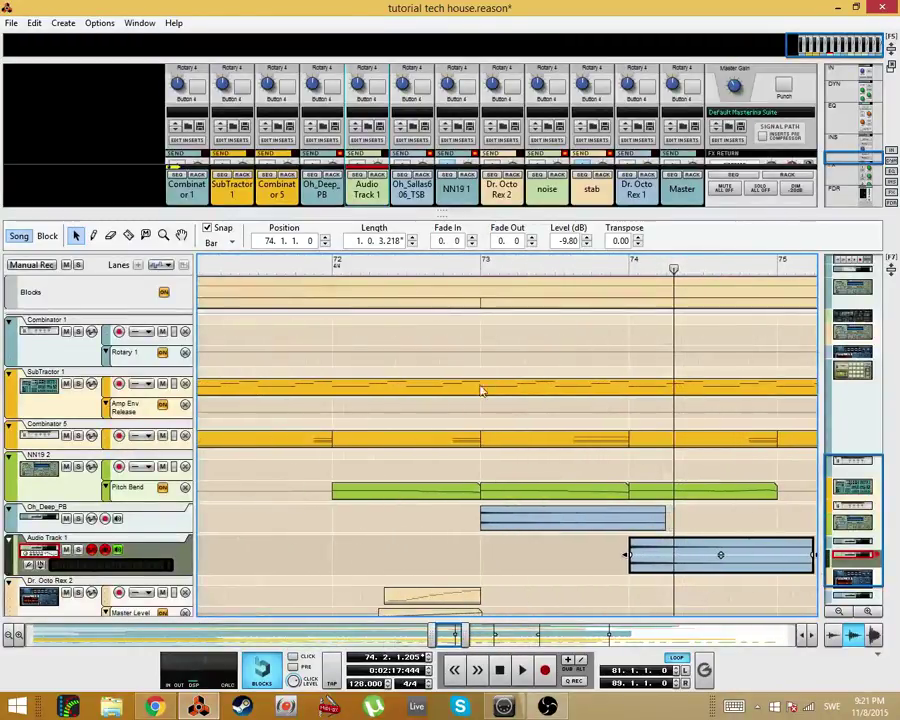
pyautogui.click(229, 244)
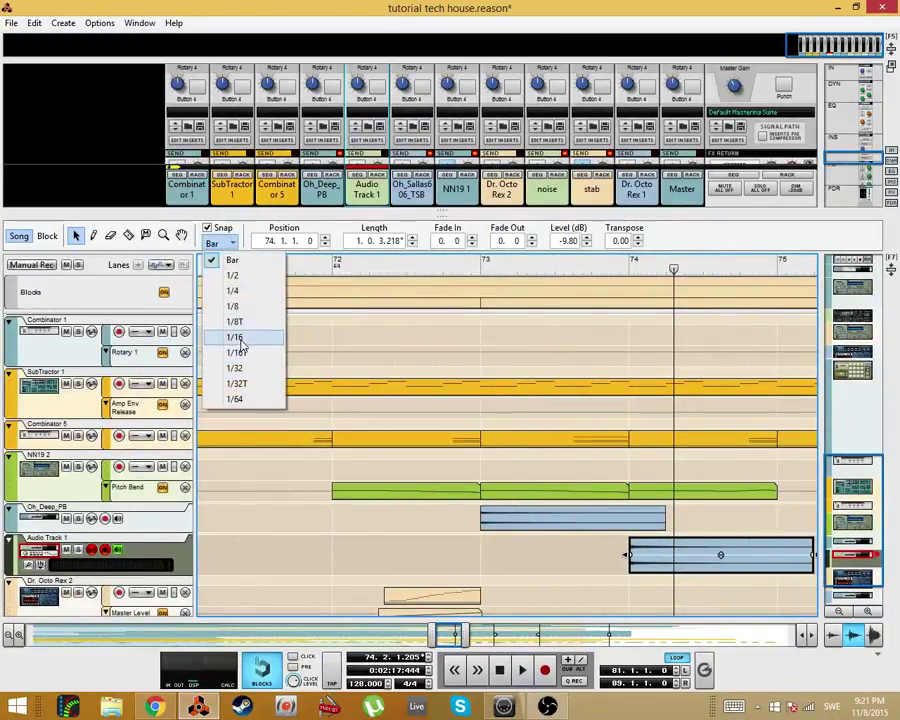
pyautogui.click(243, 337)
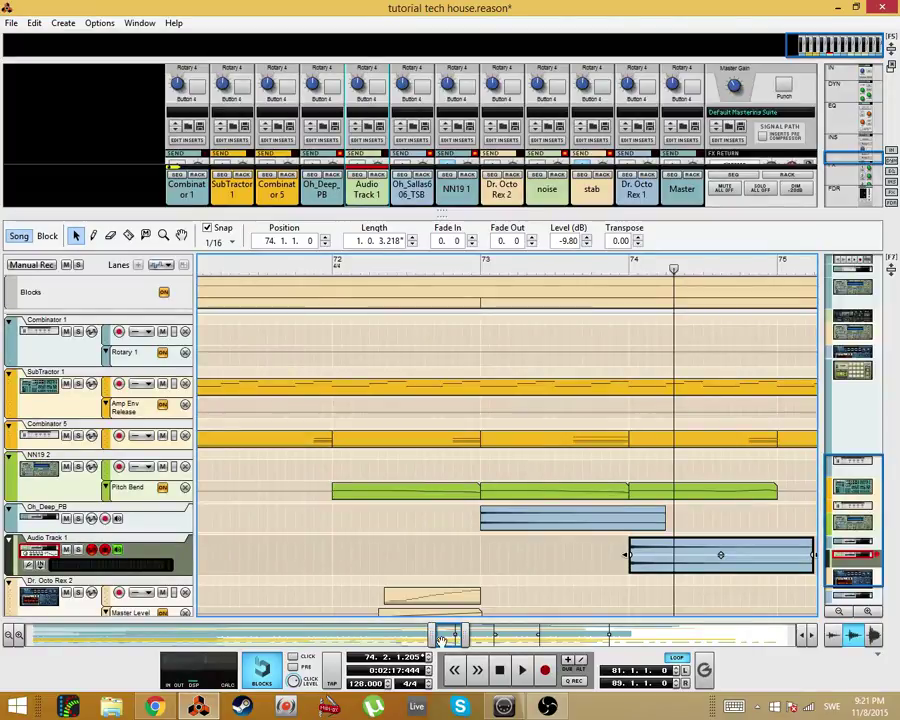
pyautogui.moveTo(440, 640); pyautogui.dragTo(456, 636)
pyautogui.moveTo(455, 556); pyautogui.dragTo(308, 567)
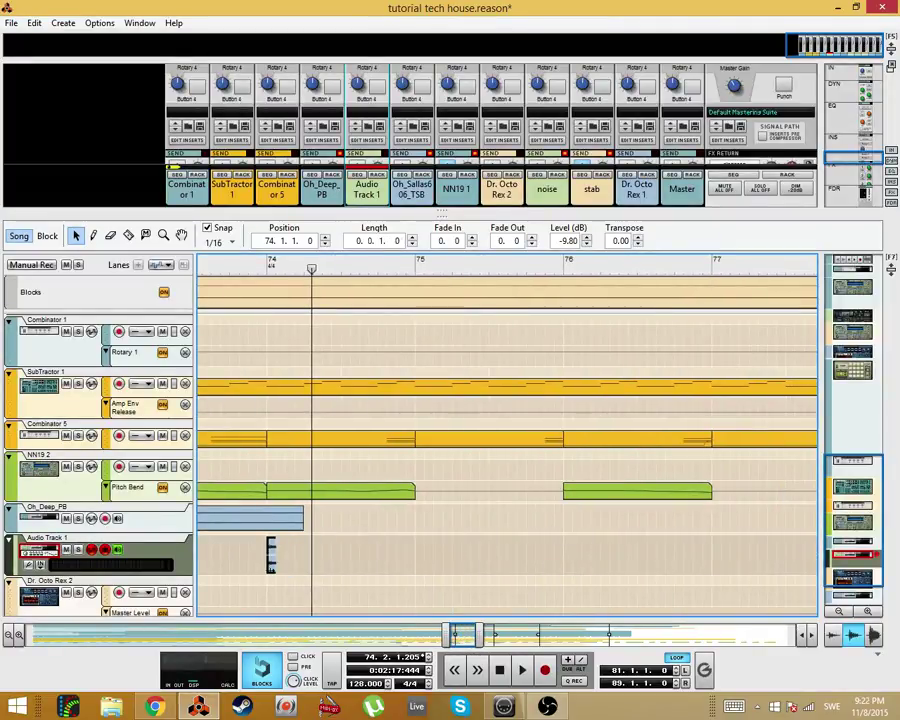
# Step: Move the shortened Audio Track 1 clip one sixteenth earlier, to position 73.4.4
pyautogui.moveTo(449, 639); pyautogui.dragTo(419, 639)
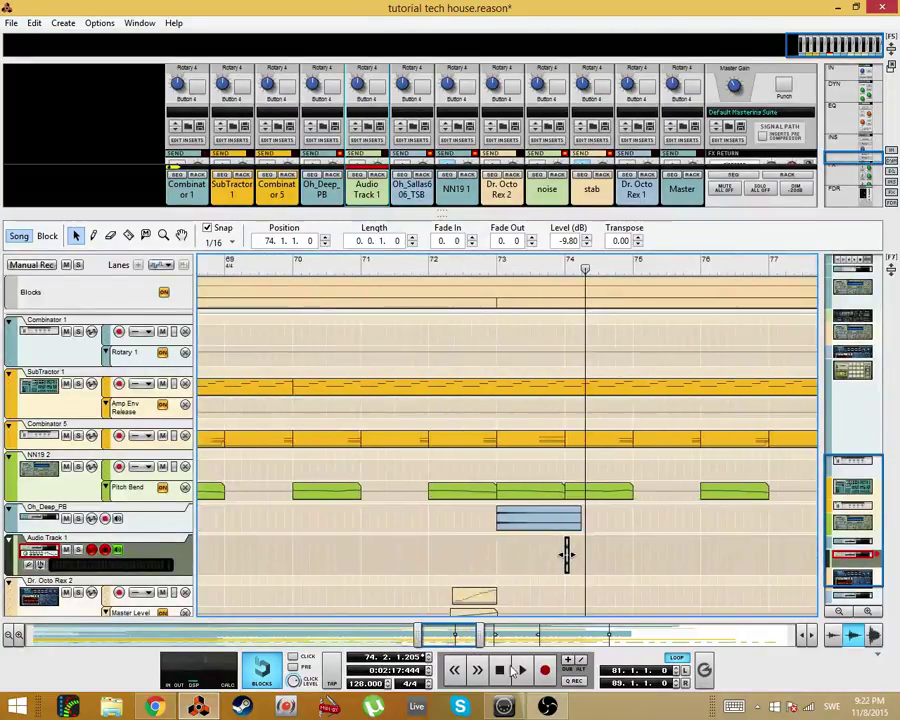
pyautogui.press('h')
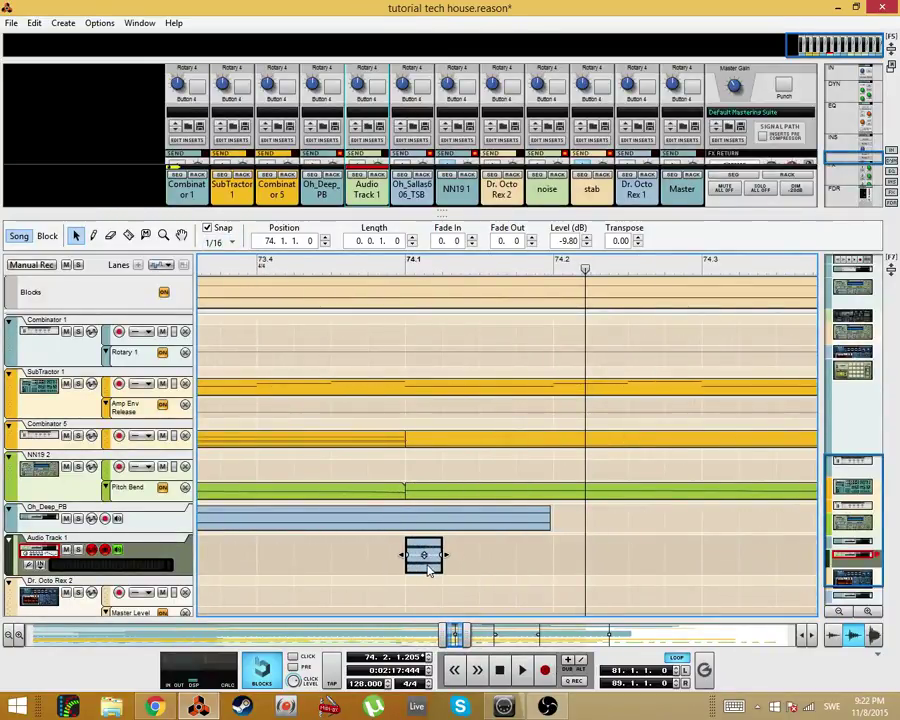
pyautogui.moveTo(432, 571); pyautogui.dragTo(577, 570)
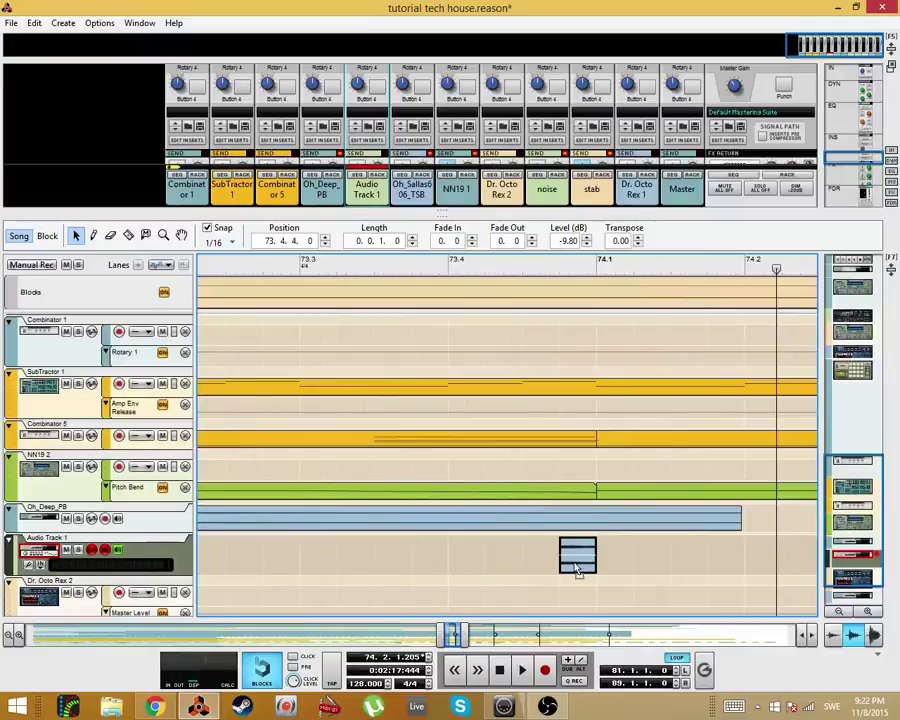
# Step: Set the playback loop to run from bar 74 to bar 75
pyautogui.moveTo(462, 634)
pyautogui.mouseDown()
pyautogui.moveTo(514, 634)
pyautogui.moveTo(459, 634)
pyautogui.mouseUp()
pyautogui.moveTo(429, 279); pyautogui.dragTo(427, 277)
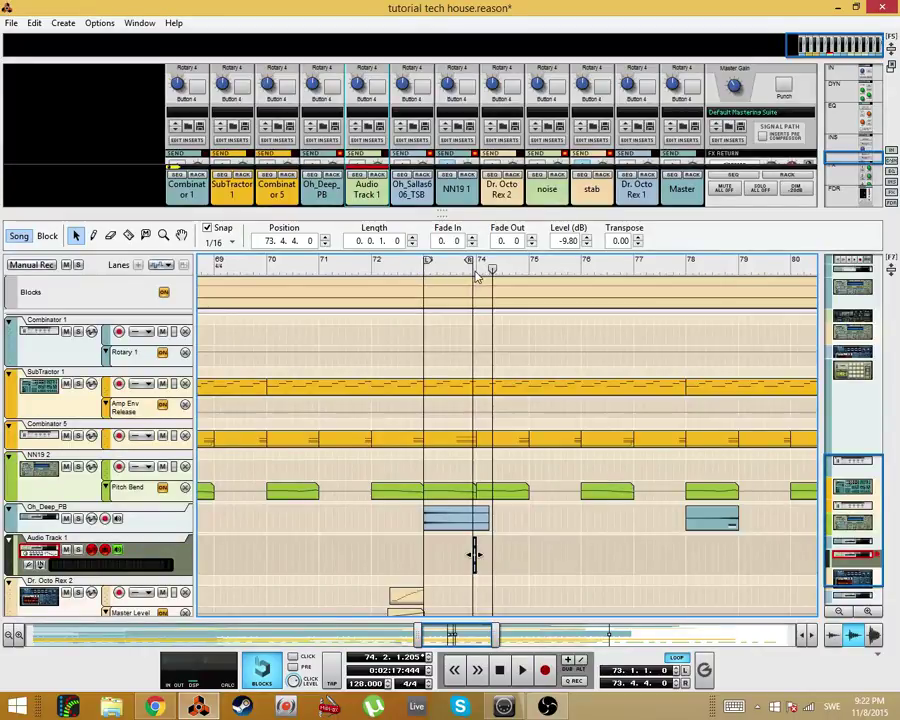
pyautogui.scroll(5, 462, 588)
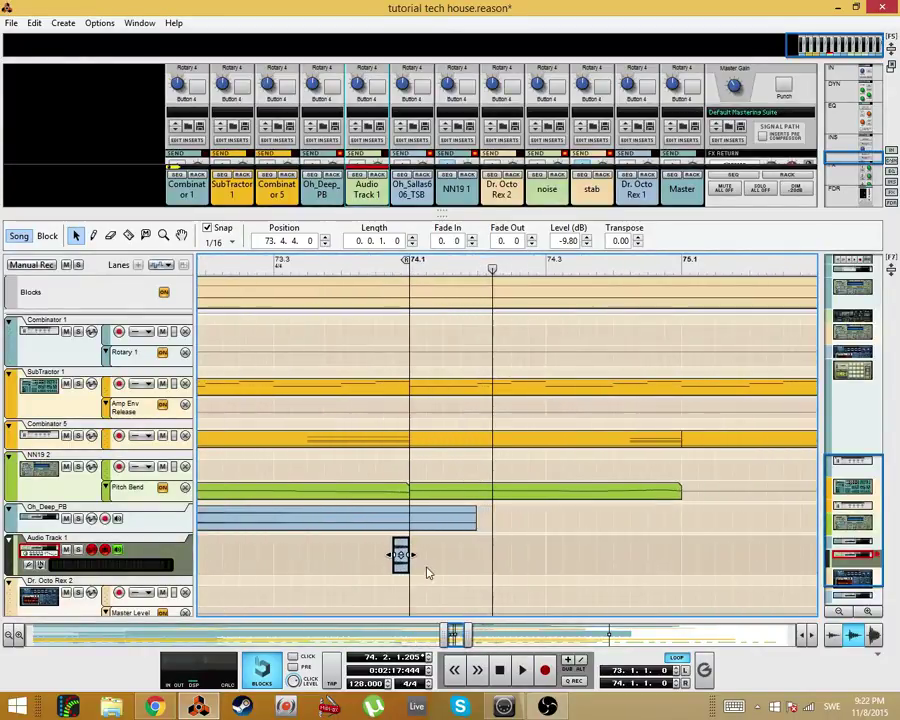
pyautogui.keyDown('alt'); pyautogui.click(681, 260); pyautogui.keyUp('alt')
pyautogui.keyDown('ctrl'); pyautogui.click(413, 262); pyautogui.keyUp('ctrl')
# Step: Move the short clip to 74.1.3, copy it to 74.2.3, 74.3.3 and 74.4.3, and start playback
pyautogui.moveTo(403, 566); pyautogui.dragTo(447, 572)
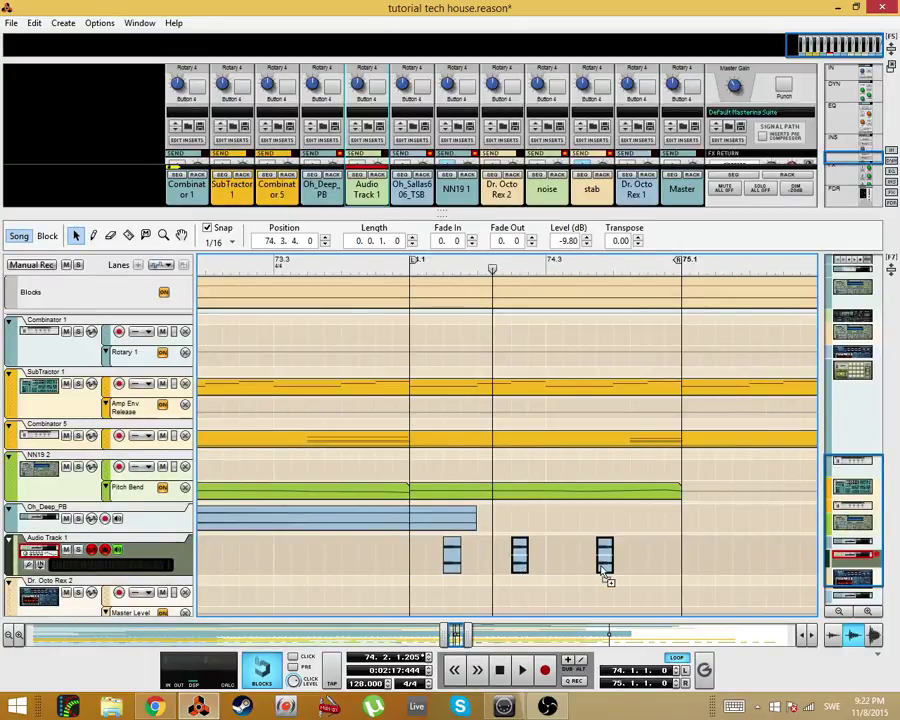
pyautogui.moveTo(594, 572); pyautogui.dragTo(657, 578)
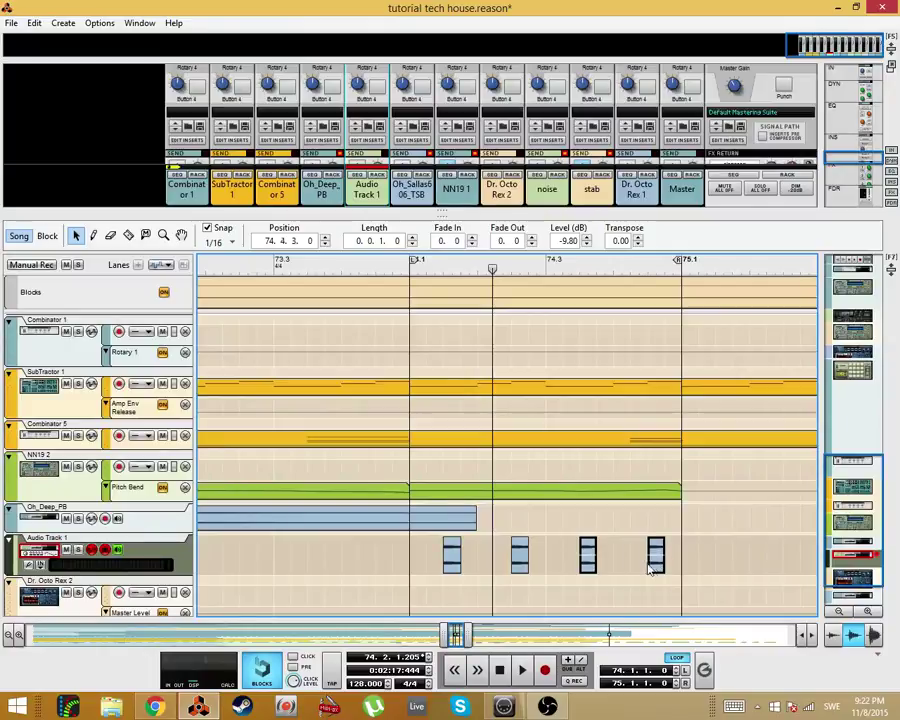
pyautogui.press('space')
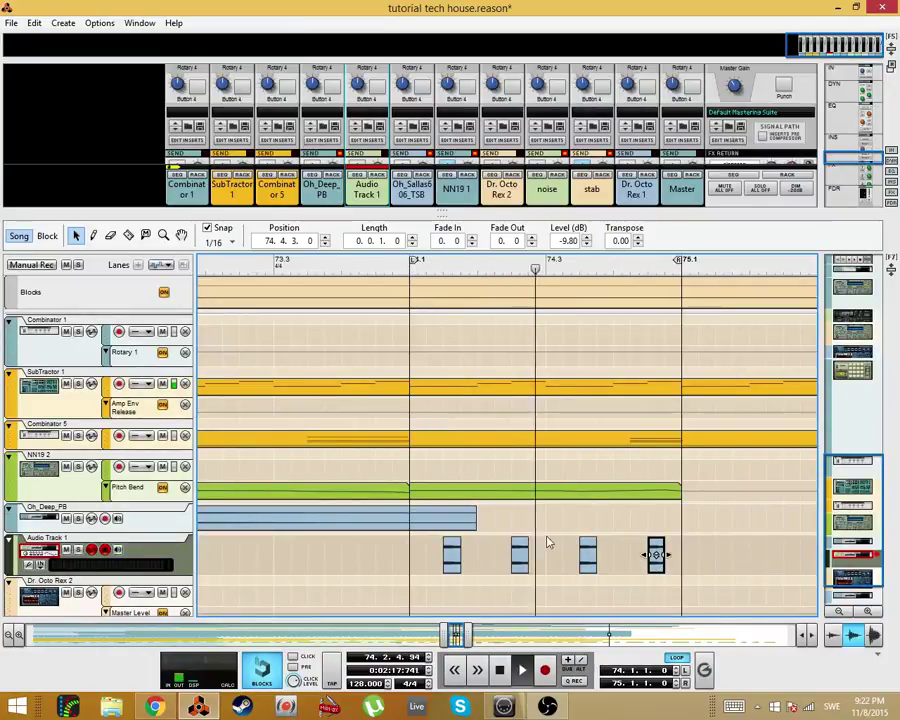
# Step: Listen to the four off-beat clips in the loop with the mixer's channel faders in view, and stop with the clips selected
pyautogui.moveTo(735, 535); pyautogui.dragTo(444, 580)
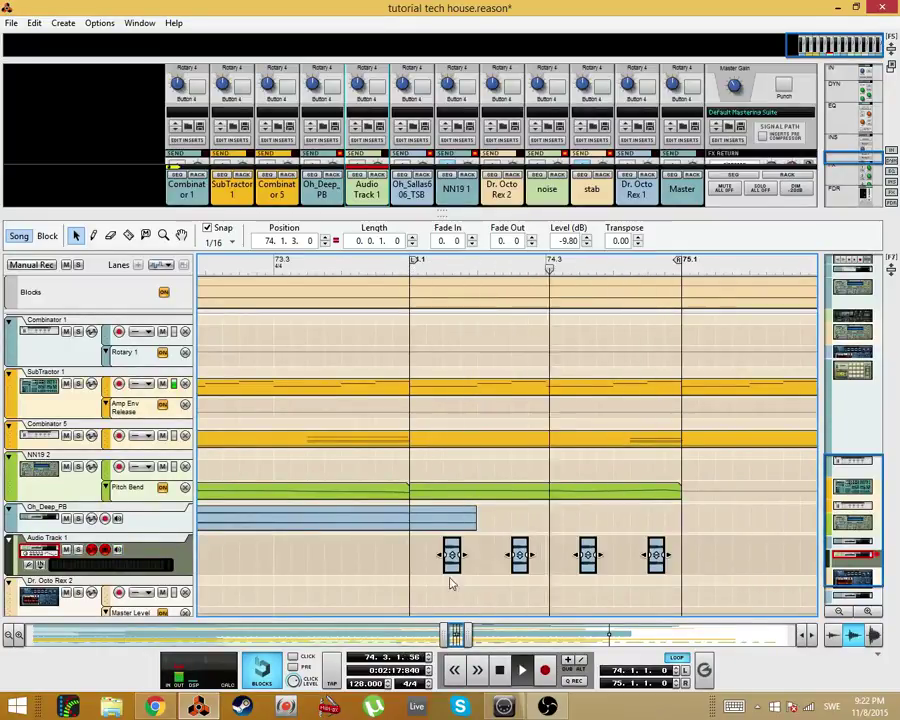
pyautogui.moveTo(476, 637); pyautogui.dragTo(700, 636)
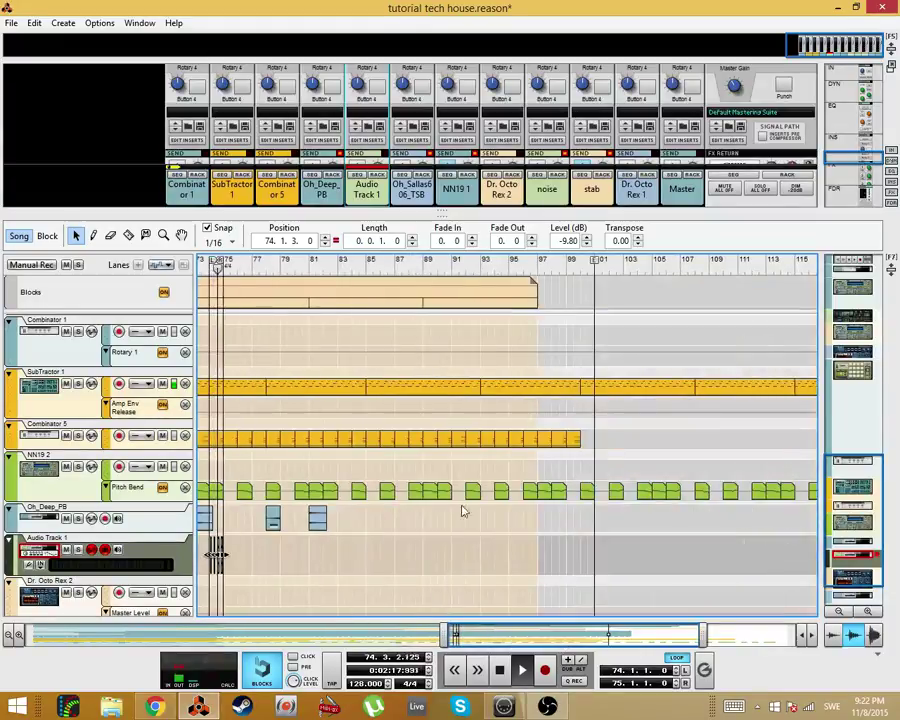
pyautogui.scroll(-5, 808, 92)
pyautogui.scroll(3, 808, 92)
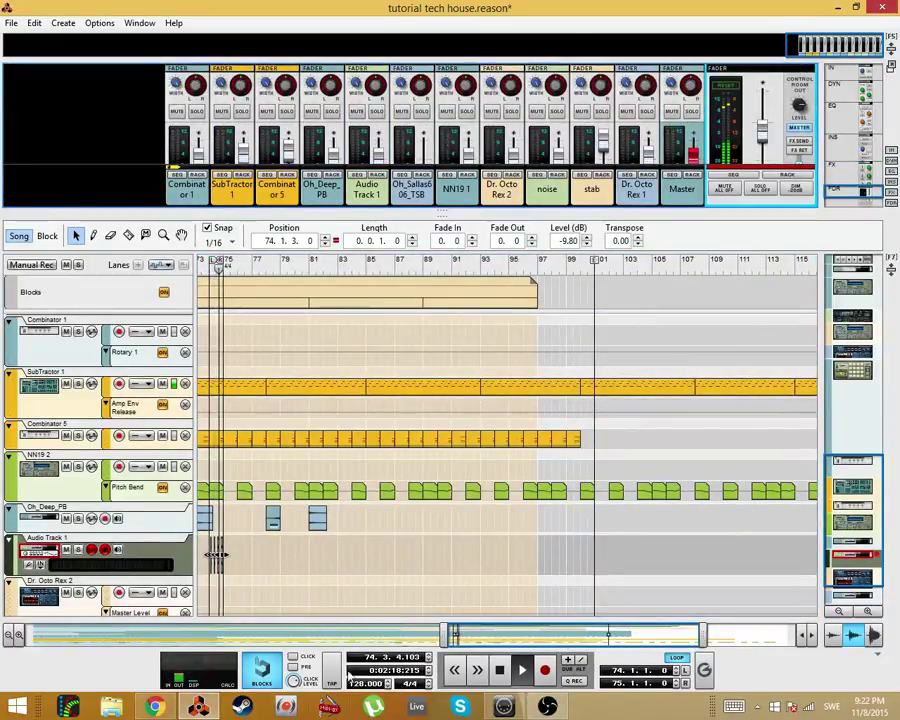
pyautogui.scroll(-1, 484, 441)
pyautogui.moveTo(702, 636); pyautogui.dragTo(490, 636)
pyautogui.moveTo(451, 493); pyautogui.dragTo(277, 541)
pyautogui.press('space')
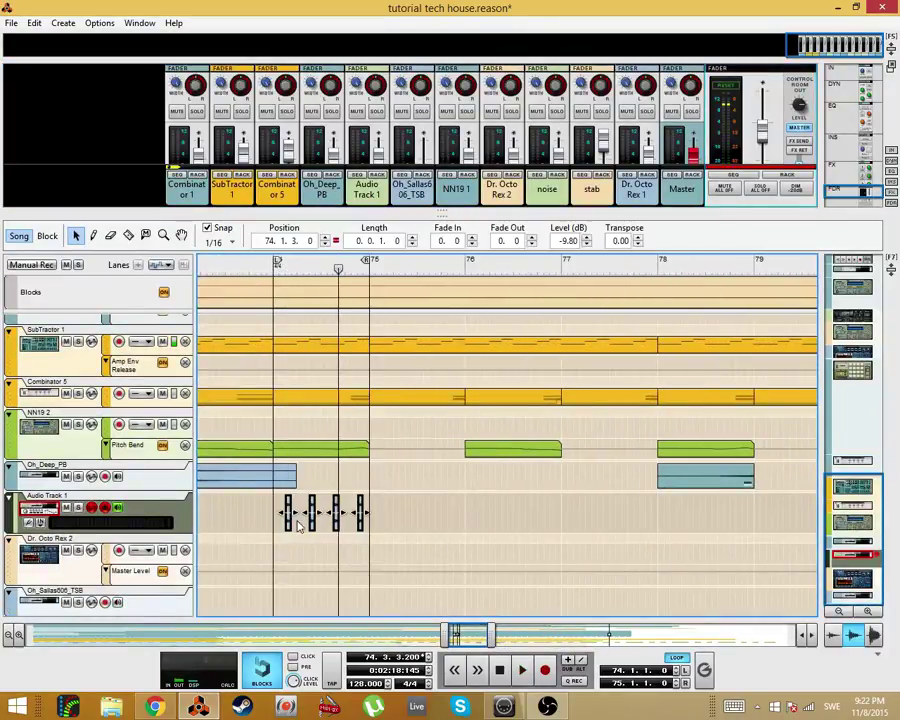
# Step: Set the snap to Bar and repeat the four off-beat clips in every bar through bar 81
pyautogui.click(216, 243)
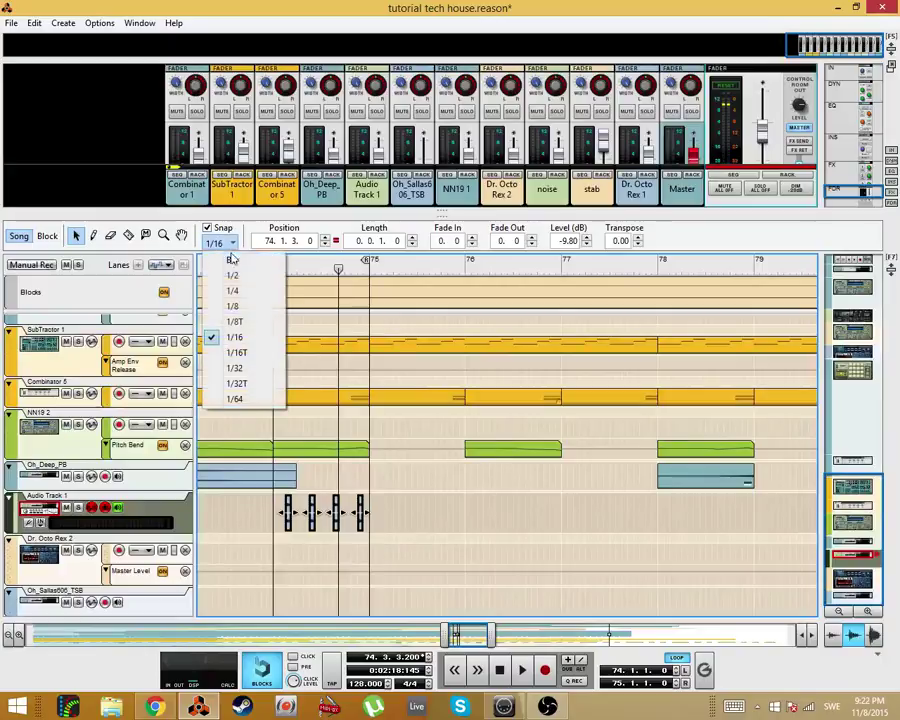
pyautogui.click(230, 258)
pyautogui.moveTo(448, 493); pyautogui.dragTo(399, 528)
pyautogui.moveTo(498, 527); pyautogui.dragTo(263, 526)
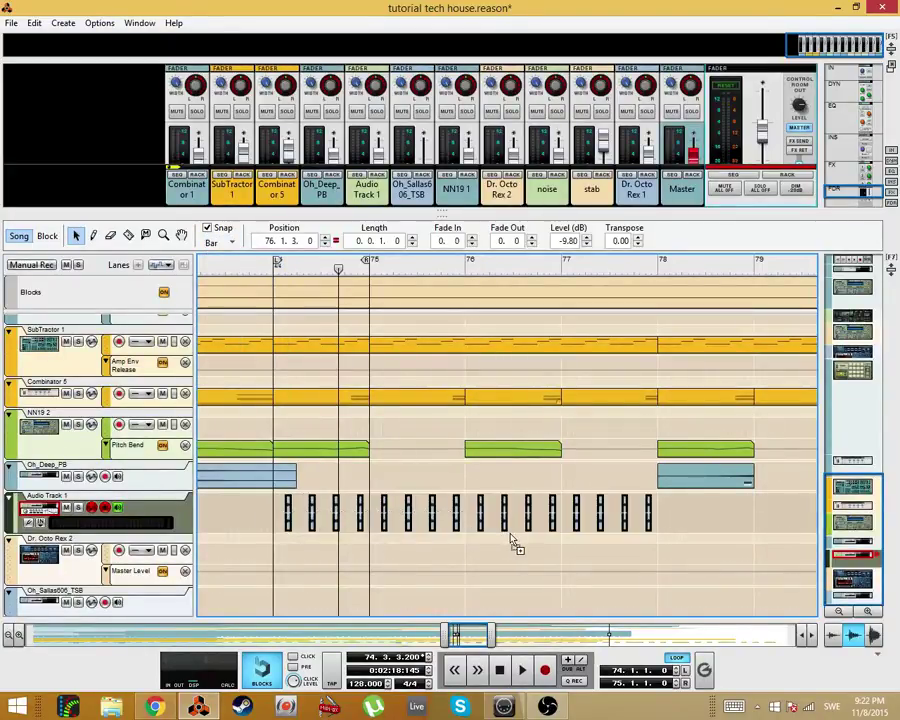
pyautogui.hotkey('ctrl', 'd')
pyautogui.moveTo(700, 488); pyautogui.dragTo(292, 523)
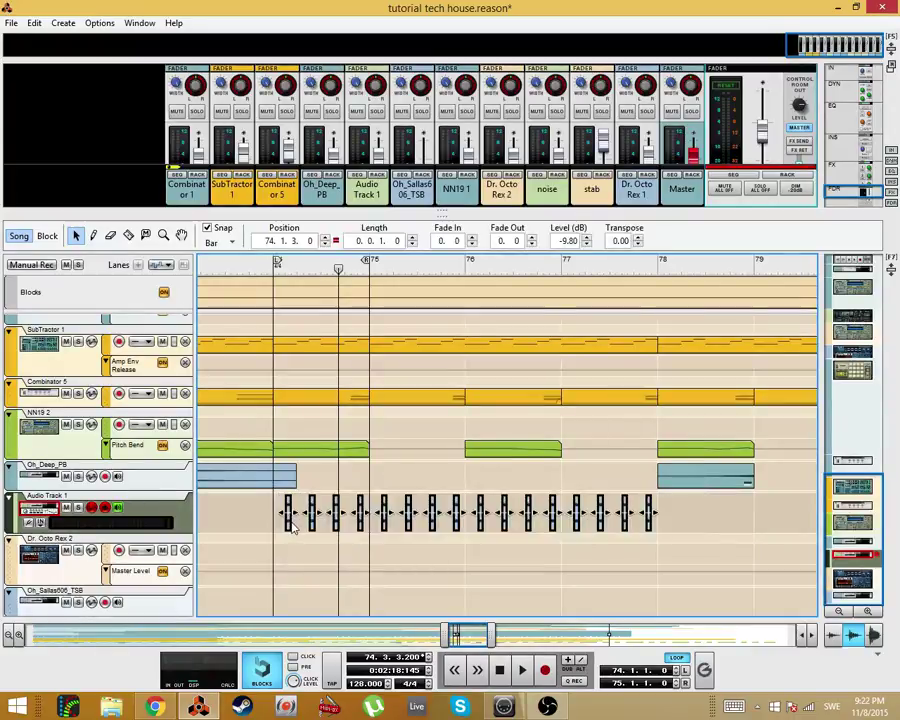
pyautogui.hotkey('ctrl', 'd')
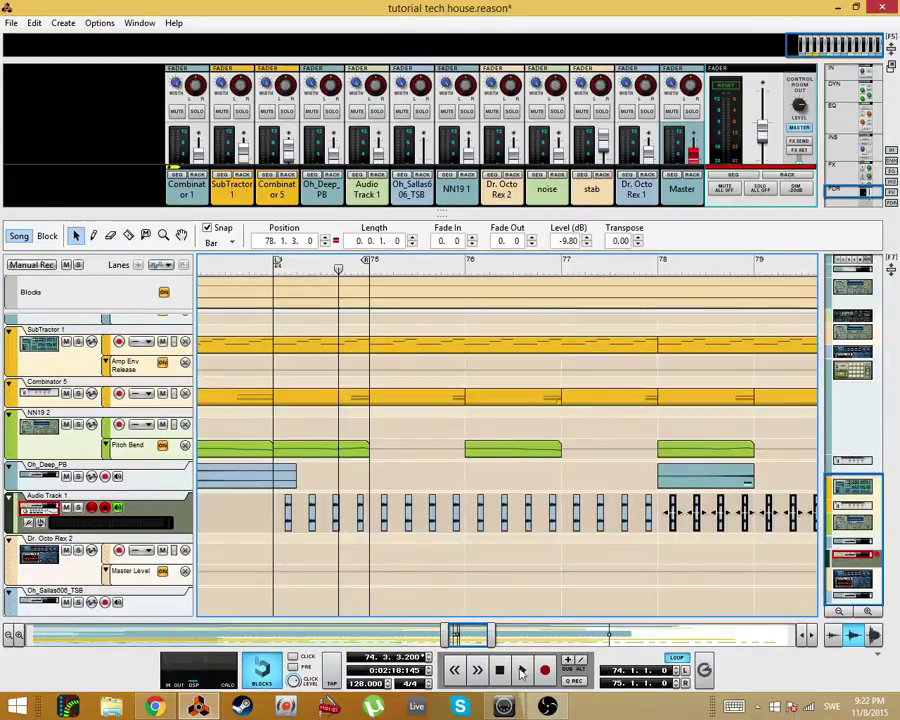
# Step: Join all the short off-beat clips on Audio Track 1 into a single clip
pyautogui.moveTo(454, 644); pyautogui.dragTo(327, 642)
pyautogui.moveTo(488, 641); pyautogui.dragTo(608, 639)
pyautogui.moveTo(647, 491); pyautogui.dragTo(480, 529)
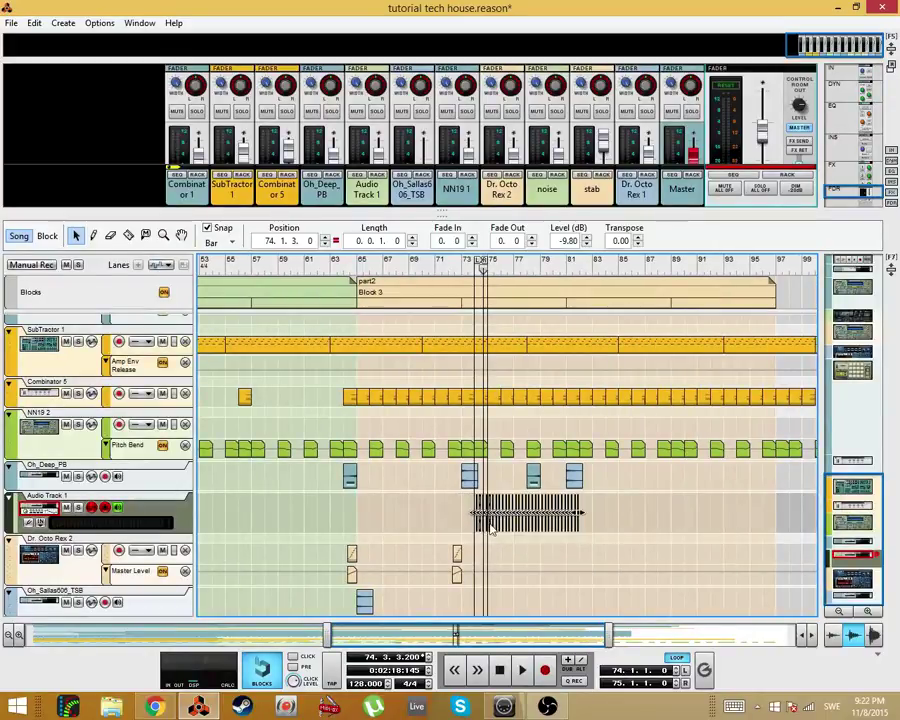
pyautogui.rightClick(490, 528)
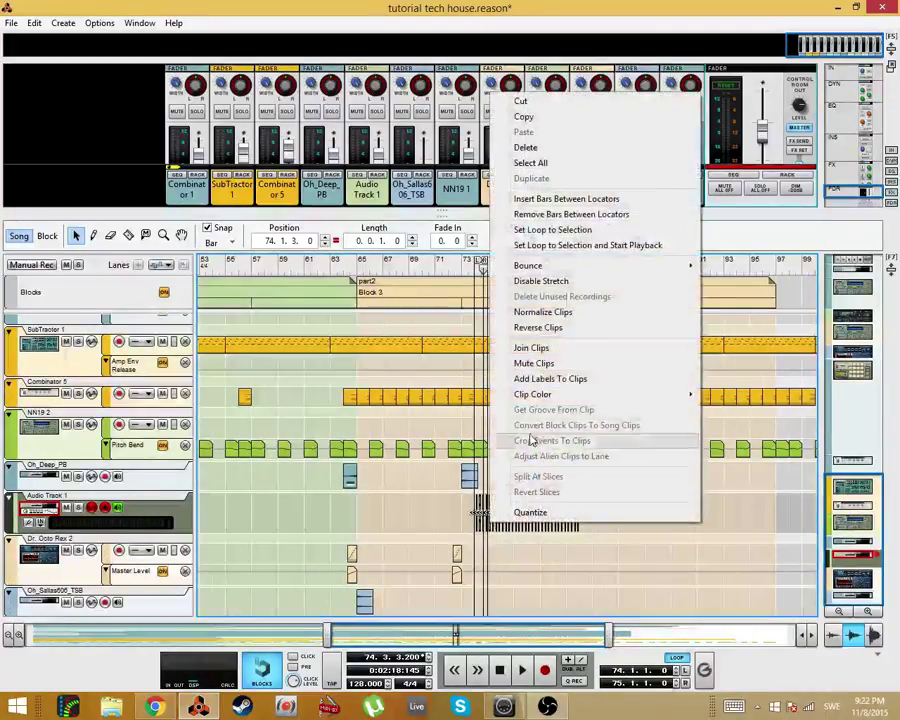
pyautogui.click(518, 347)
# Step: Copy the joined clip to 81.1.3 and copy the resulting pair to start at 85.1.3
pyautogui.moveTo(490, 528); pyautogui.dragTo(581, 530)
pyautogui.click(503, 523)
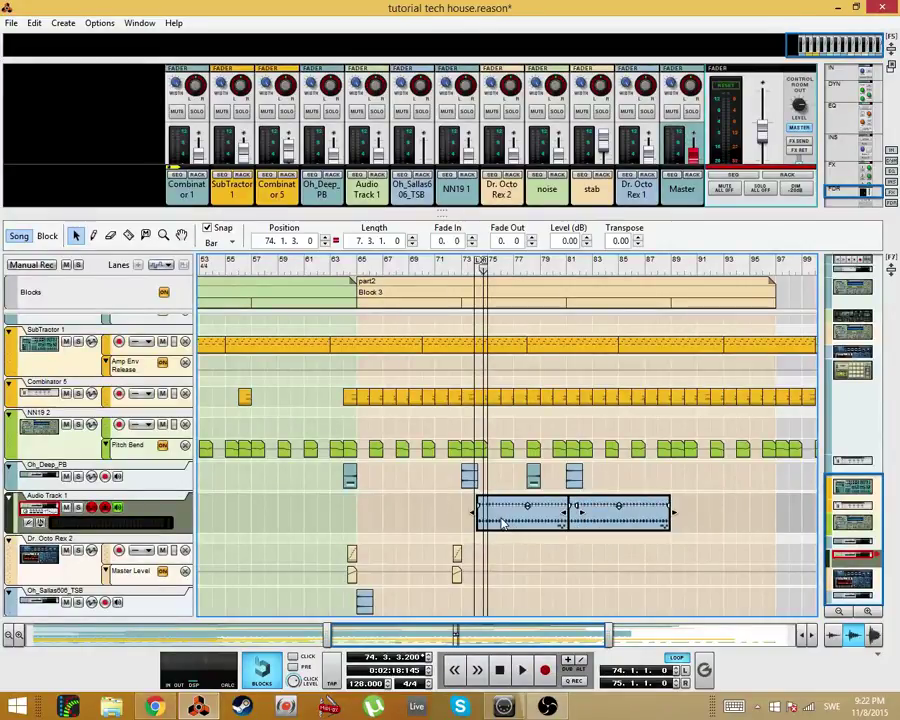
pyautogui.moveTo(505, 523); pyautogui.dragTo(690, 535)
# Step: Move the first two joined clips on Audio Track 1 one bar earlier, to 73.1.3 and 80.1.3
pyautogui.scroll(5, 490, 560)
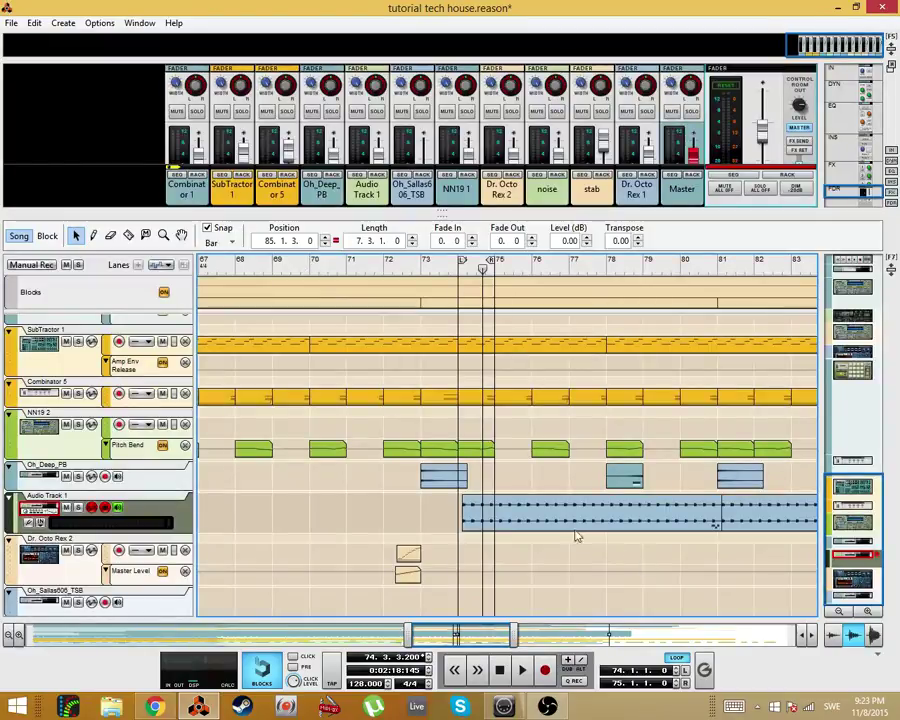
pyautogui.moveTo(556, 519); pyautogui.dragTo(519, 520)
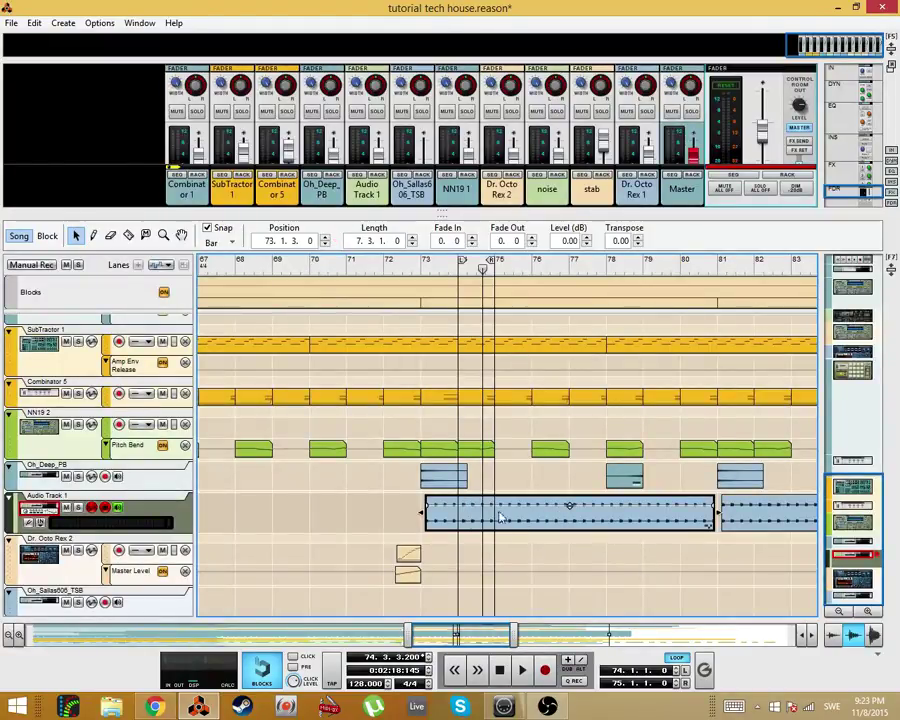
pyautogui.moveTo(771, 517); pyautogui.dragTo(734, 518)
# Step: Review the joined clips across part2 and play the loop at bar 74
pyautogui.moveTo(490, 632); pyautogui.dragTo(518, 634)
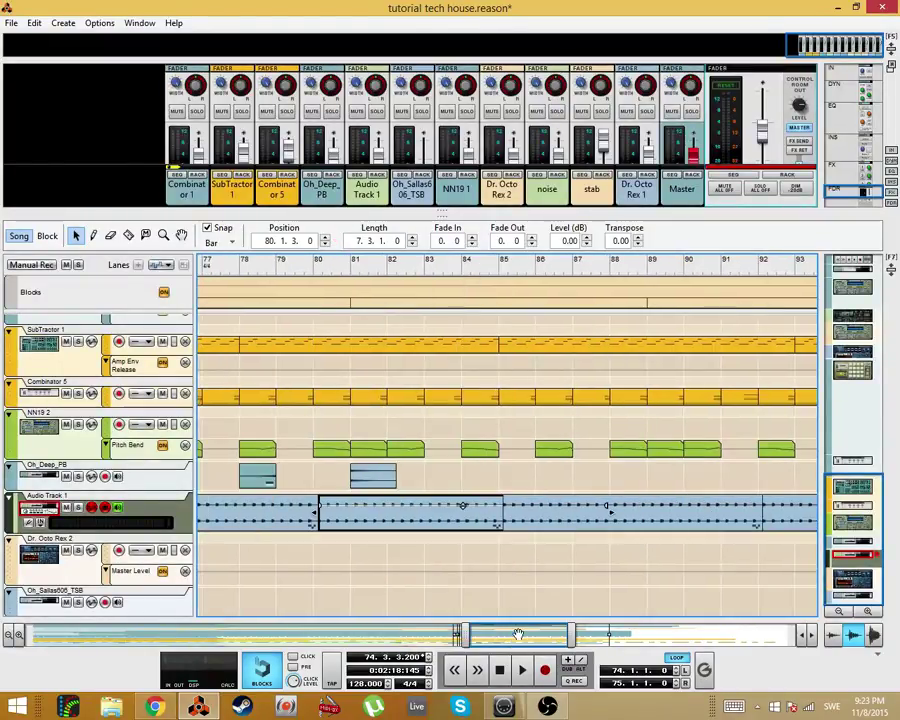
pyautogui.moveTo(572, 636); pyautogui.dragTo(705, 636)
pyautogui.moveTo(606, 636); pyautogui.dragTo(434, 636)
pyautogui.click(577, 270)
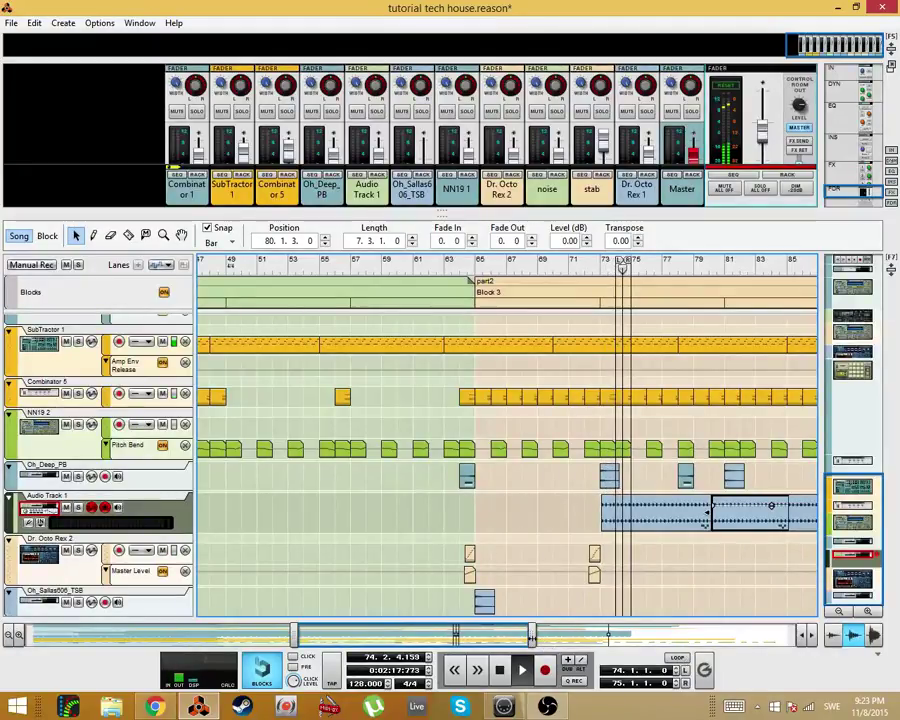
# Step: Try removing the Dr. Octo Rex 1 clips between bars 73 and 81
pyautogui.scroll(-4, 577, 603)
pyautogui.scroll(10, 577, 603)
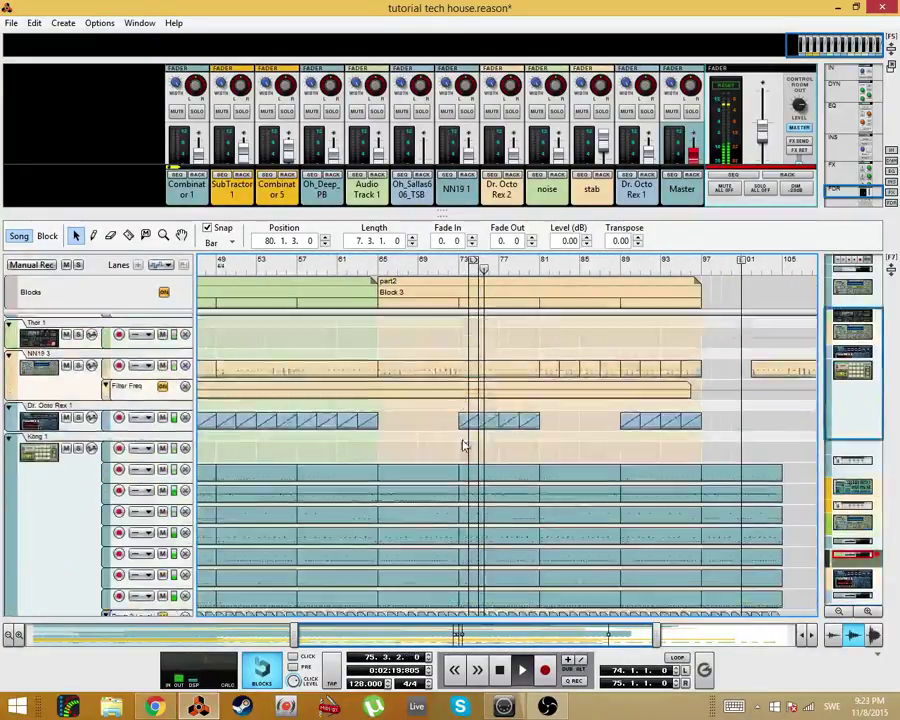
pyautogui.scroll(-1, 457, 492)
pyautogui.moveTo(451, 495); pyautogui.dragTo(570, 511)
pyautogui.press('Delete')
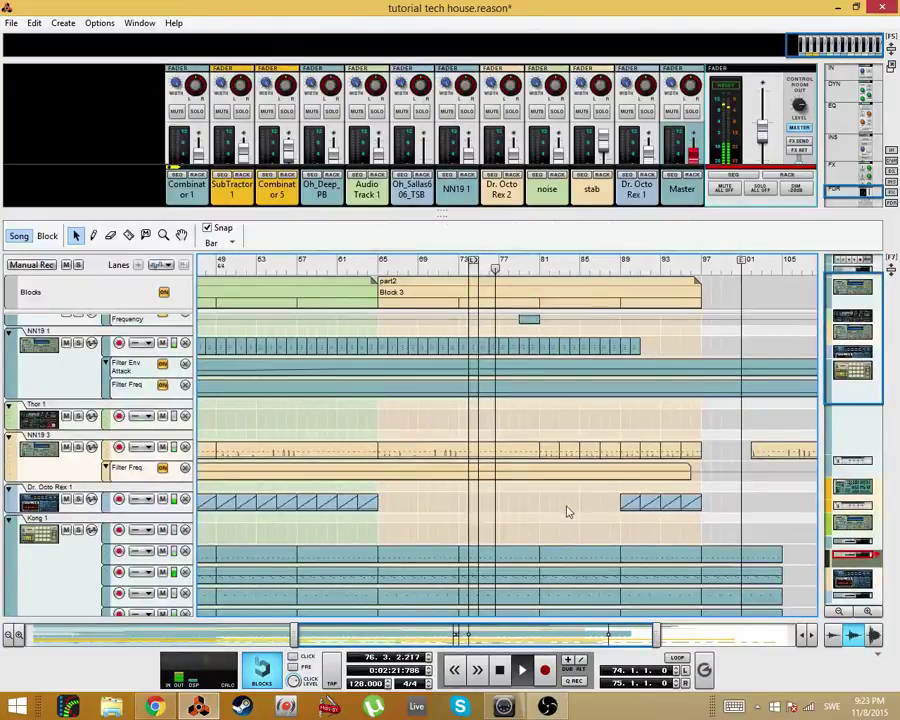
# Step: Listen to the song through the bar 73 transition while checking the clips on all tracks
pyautogui.scroll(-10, 514, 518)
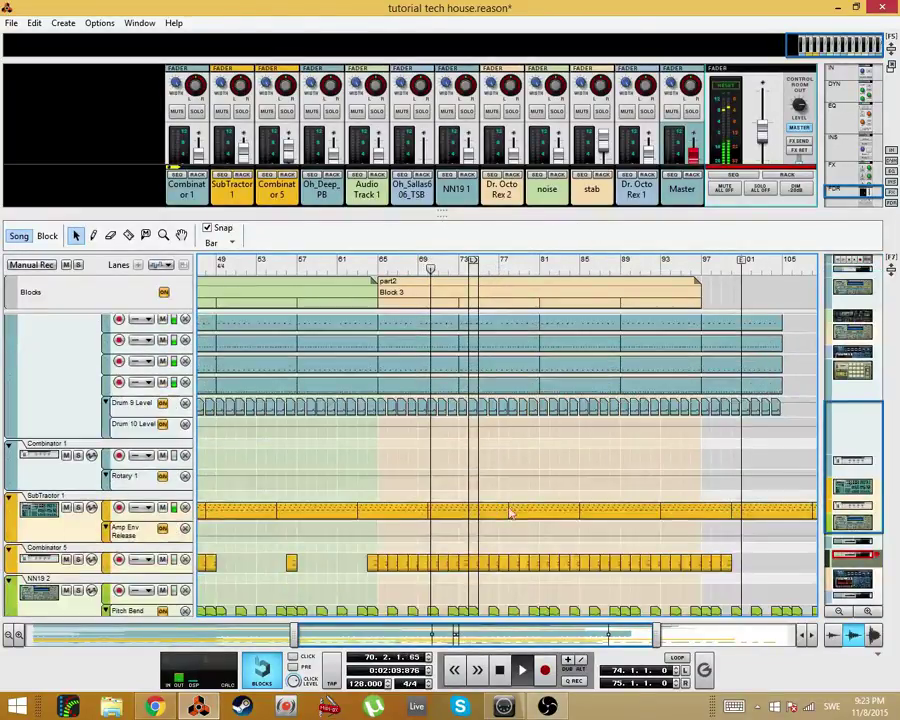
pyautogui.scroll(10, 500, 500)
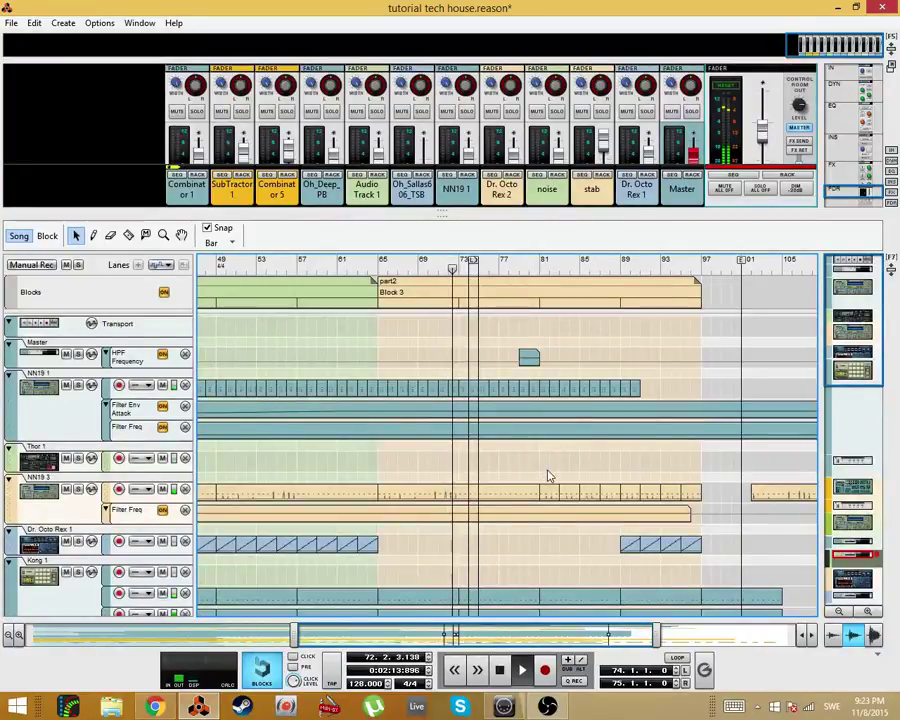
pyautogui.scroll(-3, 548, 476)
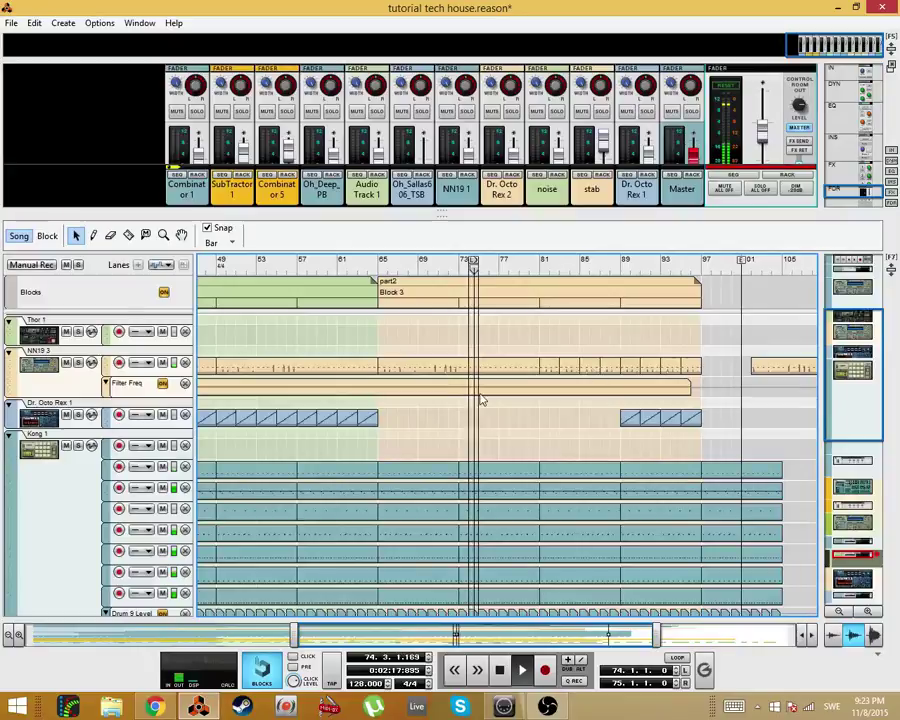
pyautogui.scroll(-3, 482, 412)
pyautogui.scroll(-3, 482, 412)
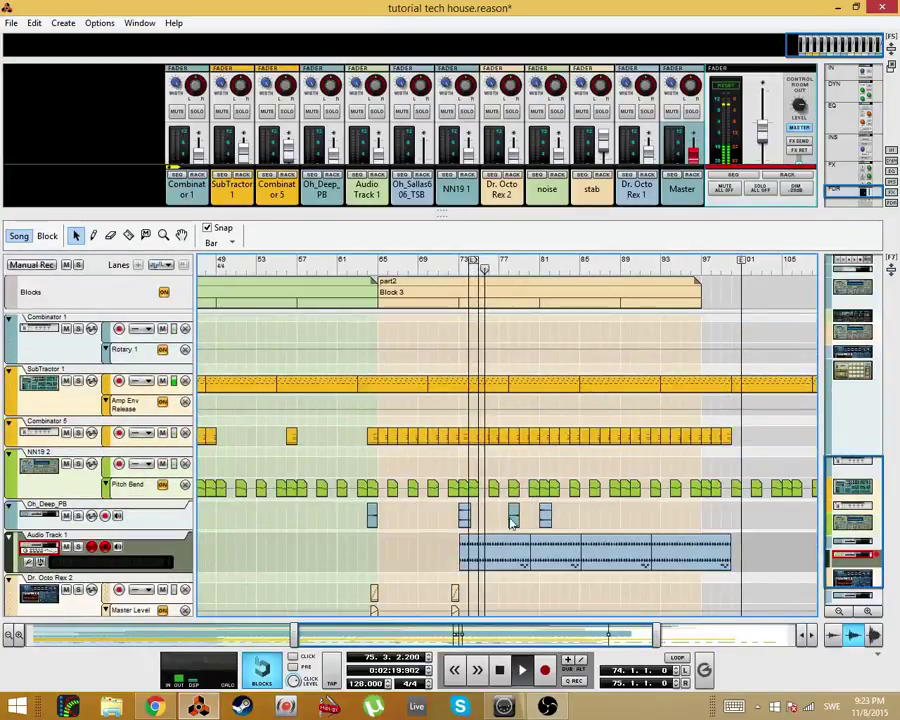
pyautogui.scroll(5, 548, 491)
pyautogui.scroll(1, 568, 491)
# Step: Undo the deletion of the Dr. Octo Rex 1 clips and move them to start at bar 77
pyautogui.hotkey('ctrl', 'z')
pyautogui.scroll(-1, 578, 530)
pyautogui.moveTo(565, 511)
pyautogui.mouseDown()
pyautogui.moveTo(446, 505)
pyautogui.moveTo(533, 506)
pyautogui.moveTo(578, 518)
pyautogui.mouseUp()
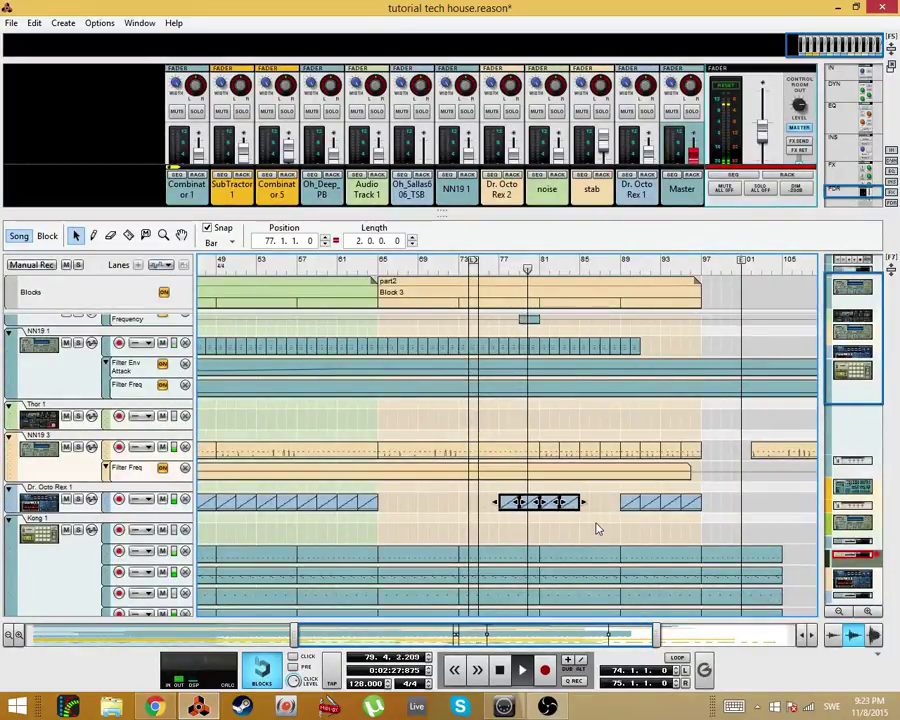
# Step: Delete the Dr. Octo Rex 1 clips between bars 81 and 85
pyautogui.click(590, 524)
pyautogui.click(558, 502)
pyautogui.press('Delete')
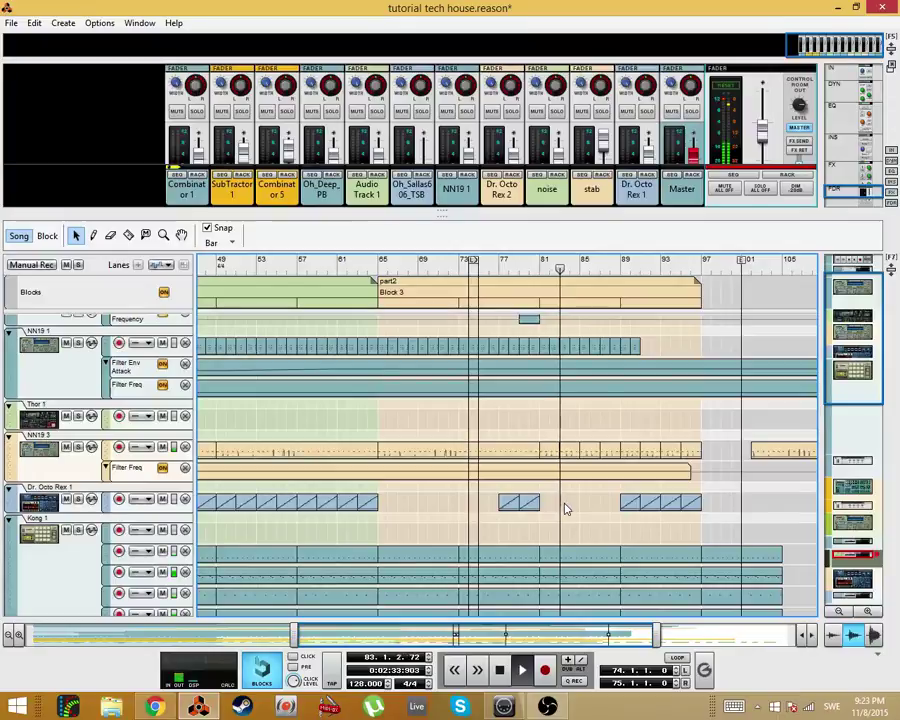
# Step: Stop playback and set the loop range from bar 81 to bar 89
pyautogui.scroll(2, 615, 417)
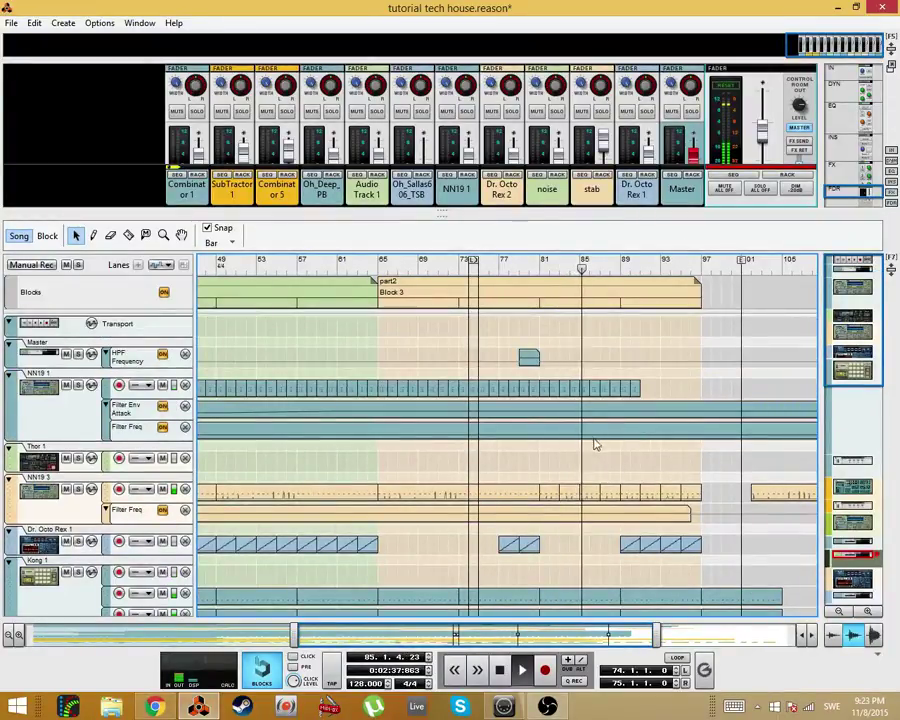
pyautogui.scroll(-3, 595, 440)
pyautogui.scroll(-3, 575, 463)
pyautogui.scroll(2, 555, 460)
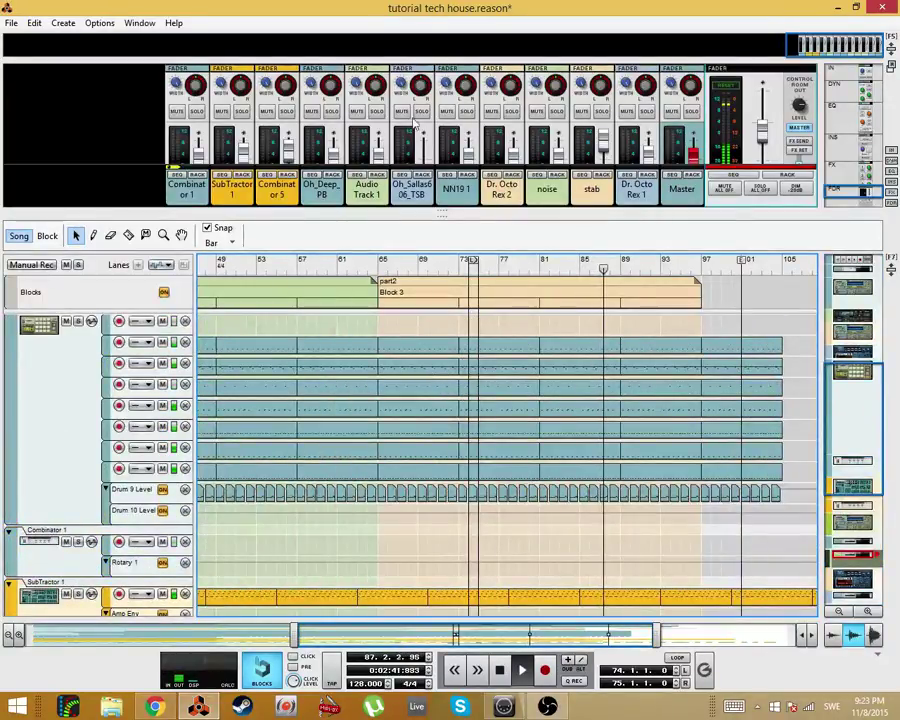
pyautogui.scroll(-3, 420, 135)
pyautogui.scroll(3, 700, 395)
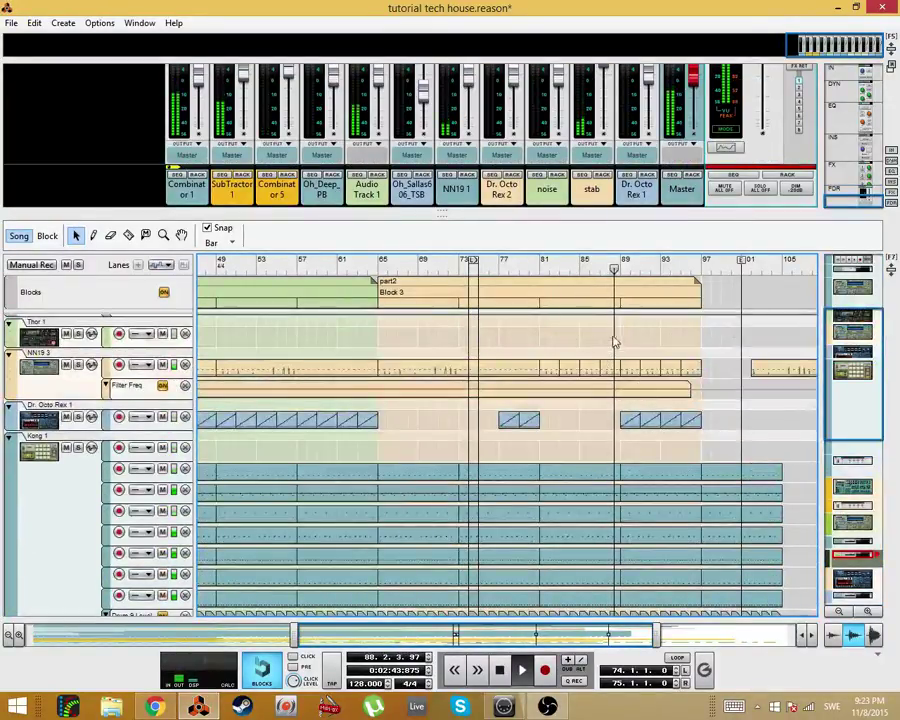
pyautogui.press('space')
pyautogui.keyDown('alt'); pyautogui.click(618, 266); pyautogui.keyUp('alt')
pyautogui.keyDown('ctrl'); pyautogui.click(541, 264); pyautogui.keyUp('ctrl')
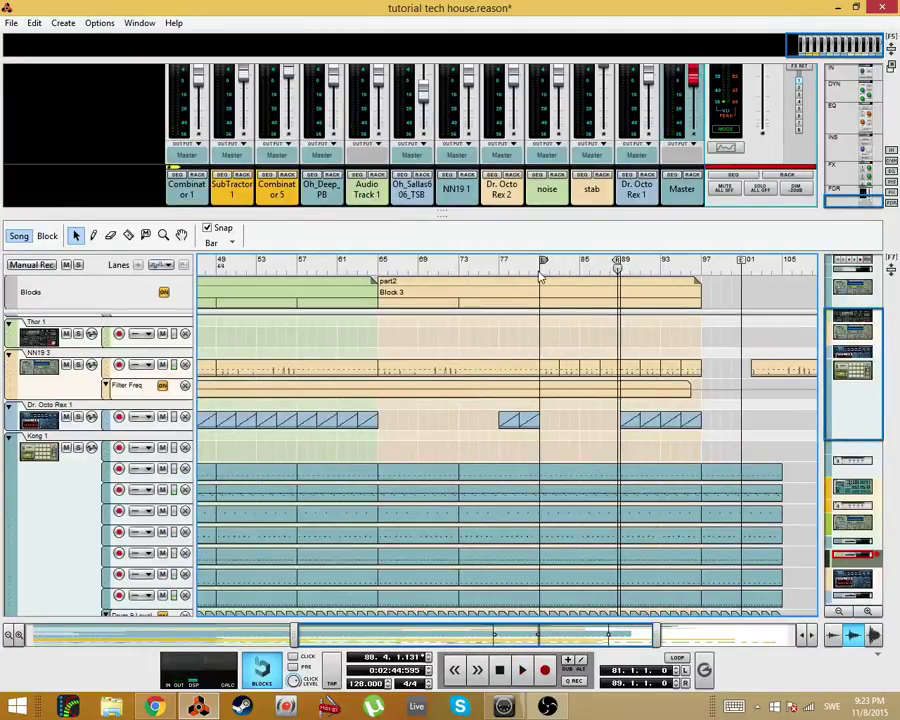
# Step: Open the Kong 1 device in the rack and audition the vocal sound on pad 10
pyautogui.click(198, 175)
pyautogui.scroll(-3, 361, 405)
pyautogui.click(557, 352)
pyautogui.click(558, 350)
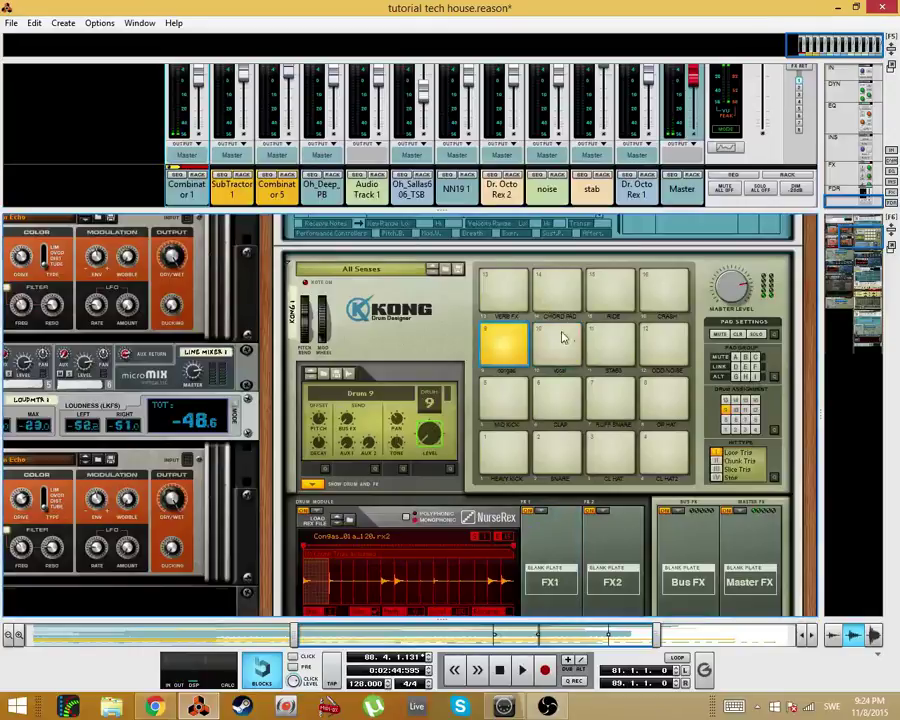
pyautogui.click(558, 350)
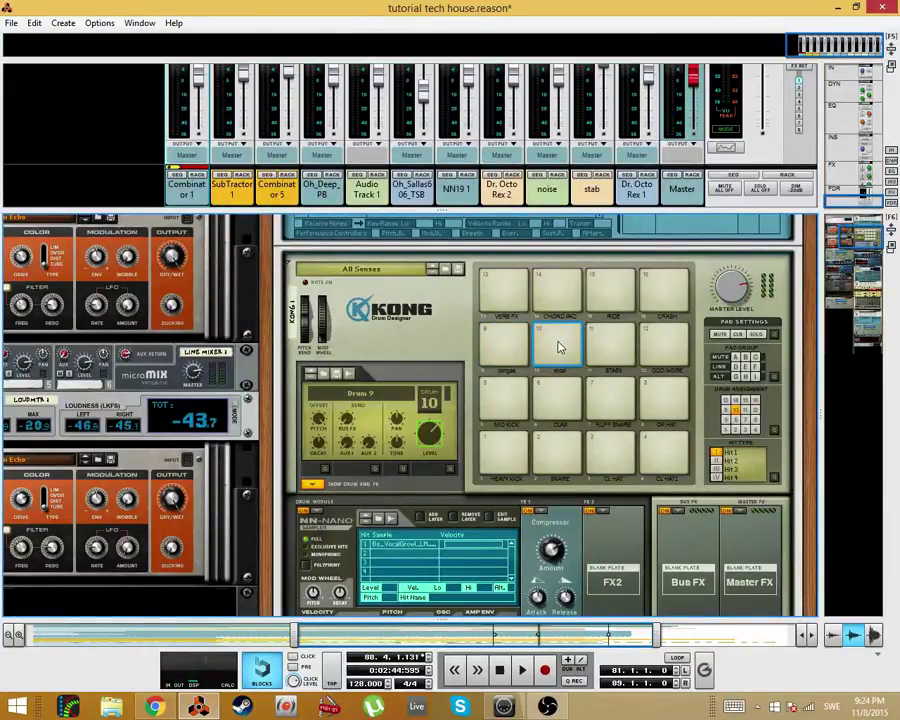
pyautogui.scroll(-2, 343, 345)
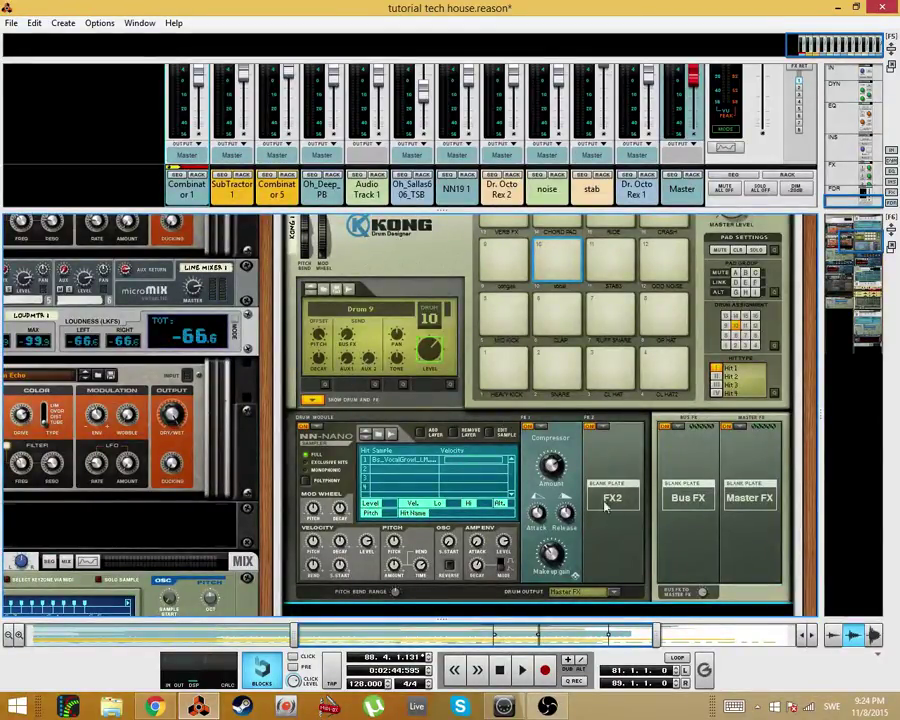
pyautogui.scroll(3, 578, 540)
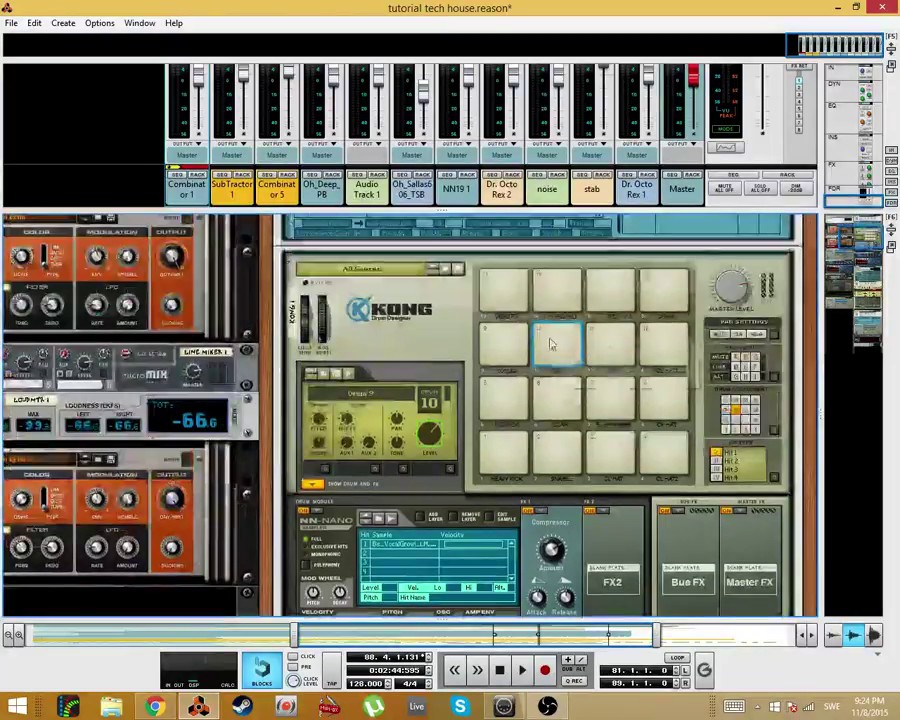
# Step: Copy the vocal drum patch from Kong pad 10 and paste it onto pad 11, replacing the stab sound
pyautogui.rightClick(552, 341)
pyautogui.click(612, 349)
pyautogui.click(630, 341)
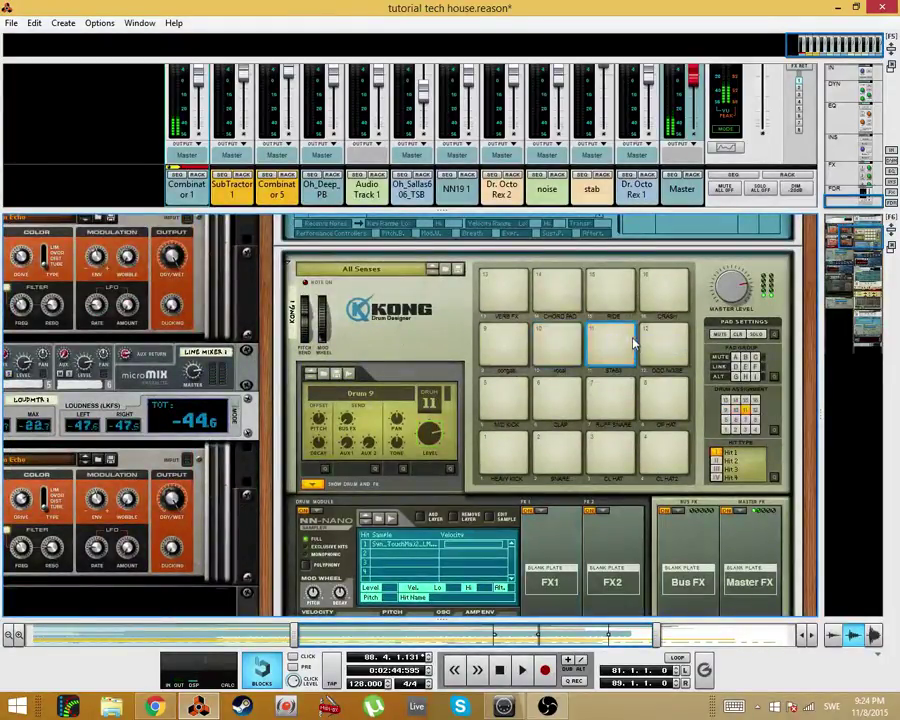
pyautogui.rightClick(626, 341)
pyautogui.click(661, 366)
pyautogui.scroll(-3, 560, 420)
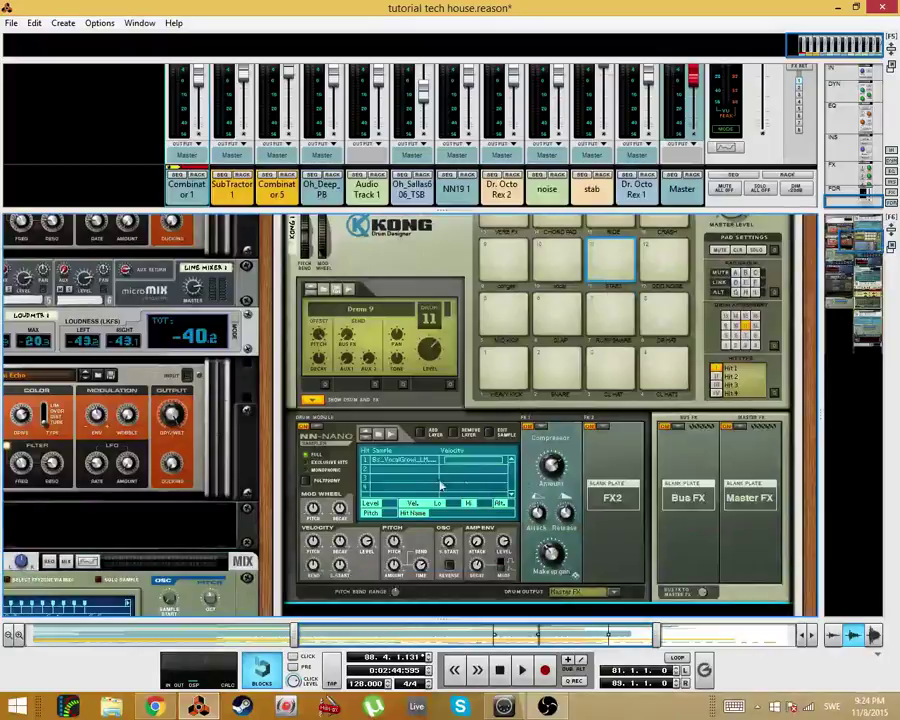
pyautogui.click(403, 460)
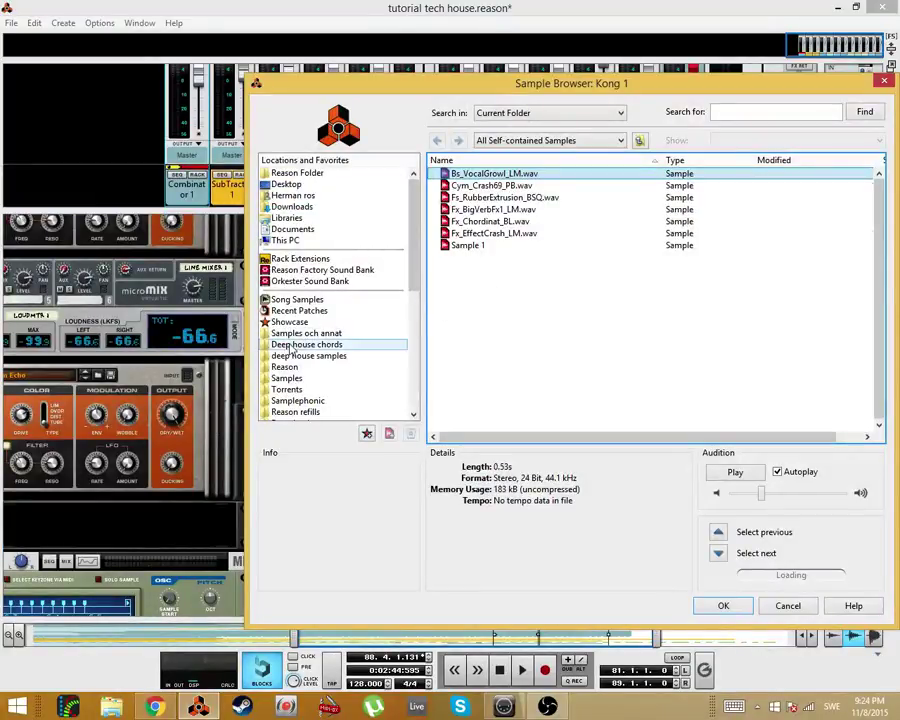
pyautogui.click(324, 270)
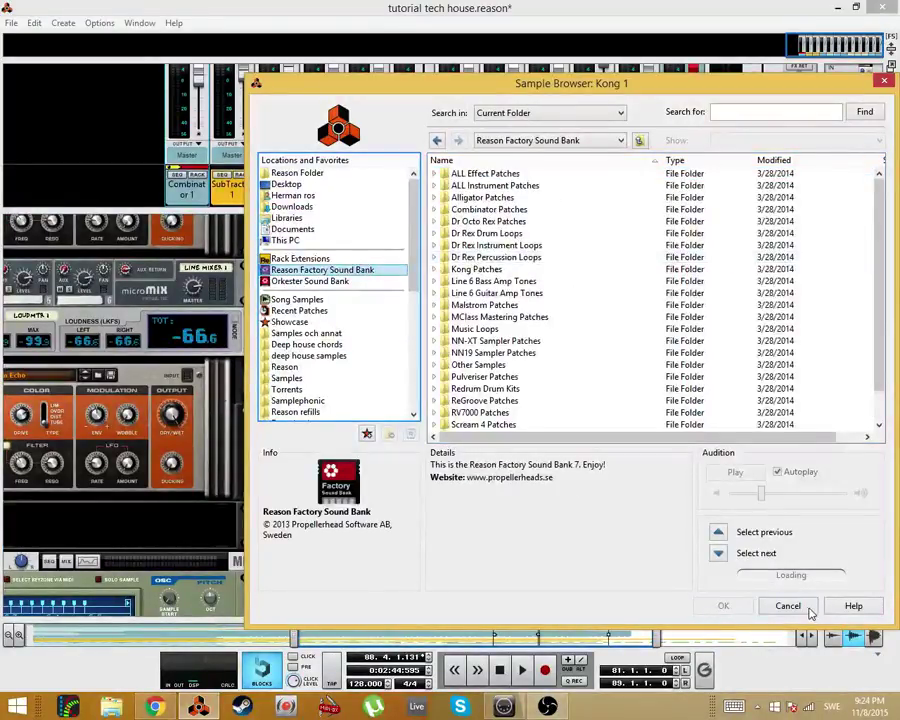
pyautogui.click(807, 609)
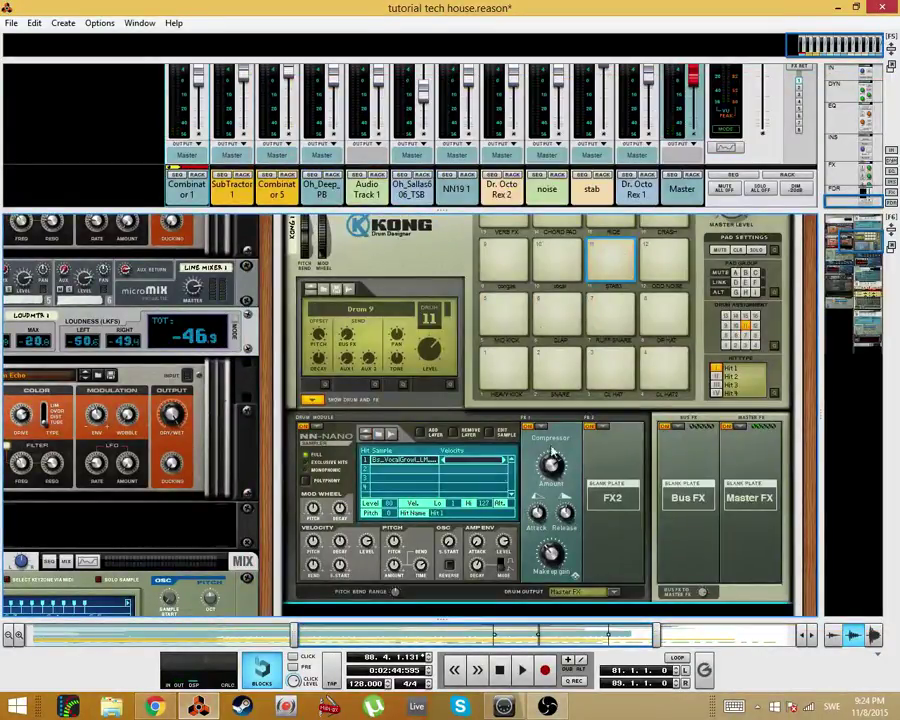
# Step: Add a Ring Modulator as the second effect on Kong drum 11 and audition the pad
pyautogui.click(603, 430)
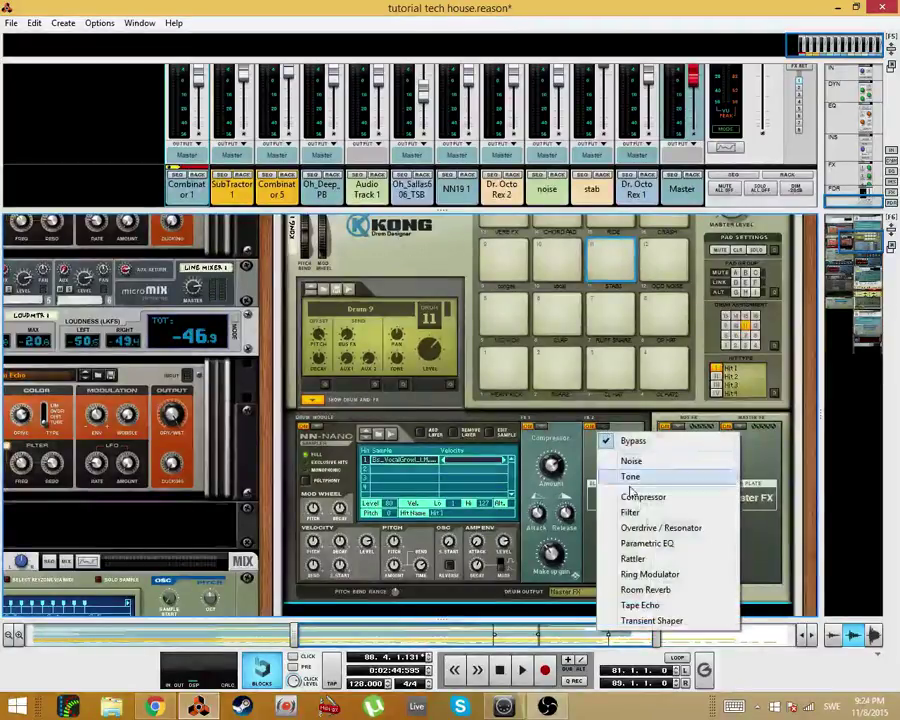
pyautogui.click(665, 573)
pyautogui.click(615, 252)
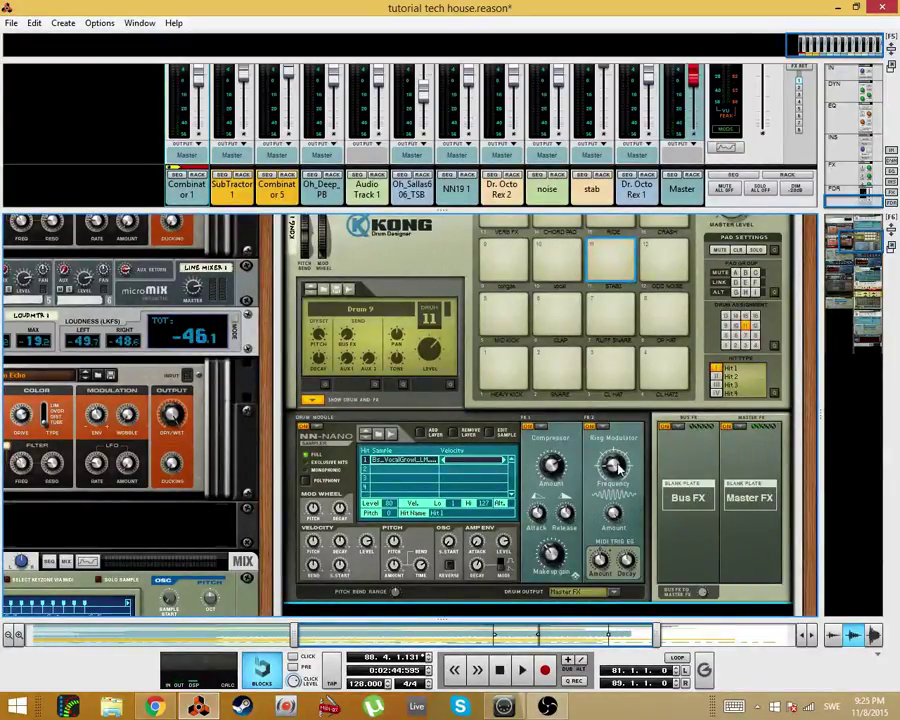
pyautogui.click(614, 247)
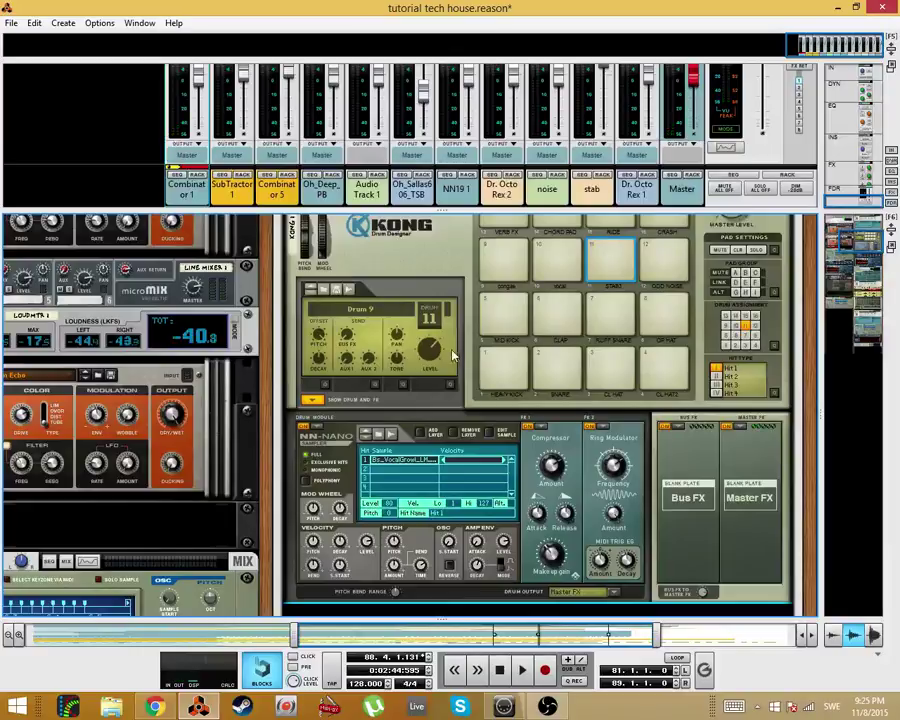
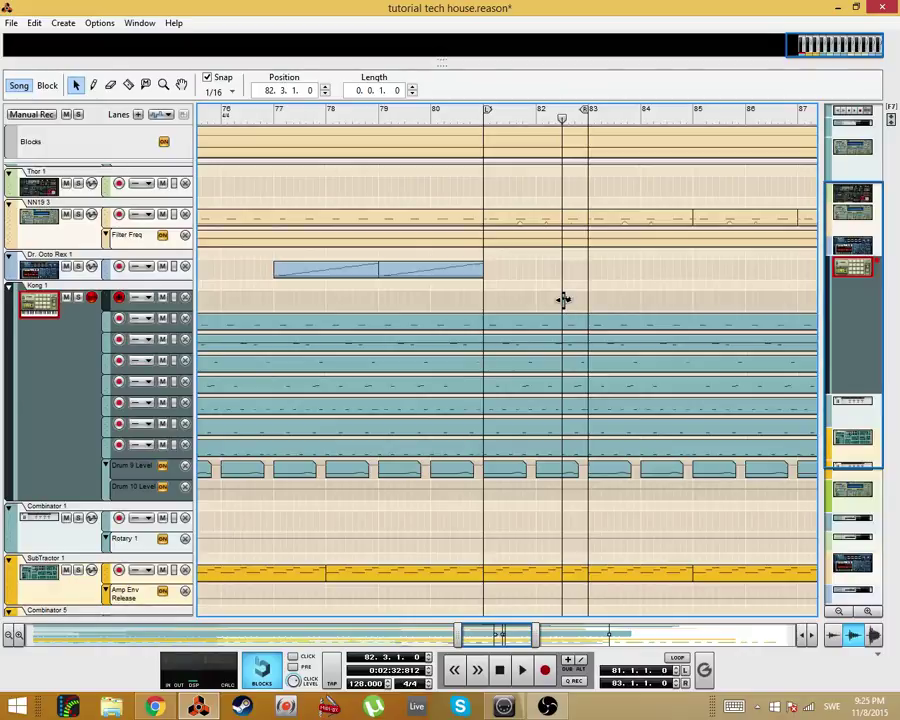
# Step: Draw a 1/16 note for pad 11 at the start of the Kong 1 clip at 82.3
pyautogui.doubleClick(567, 301)
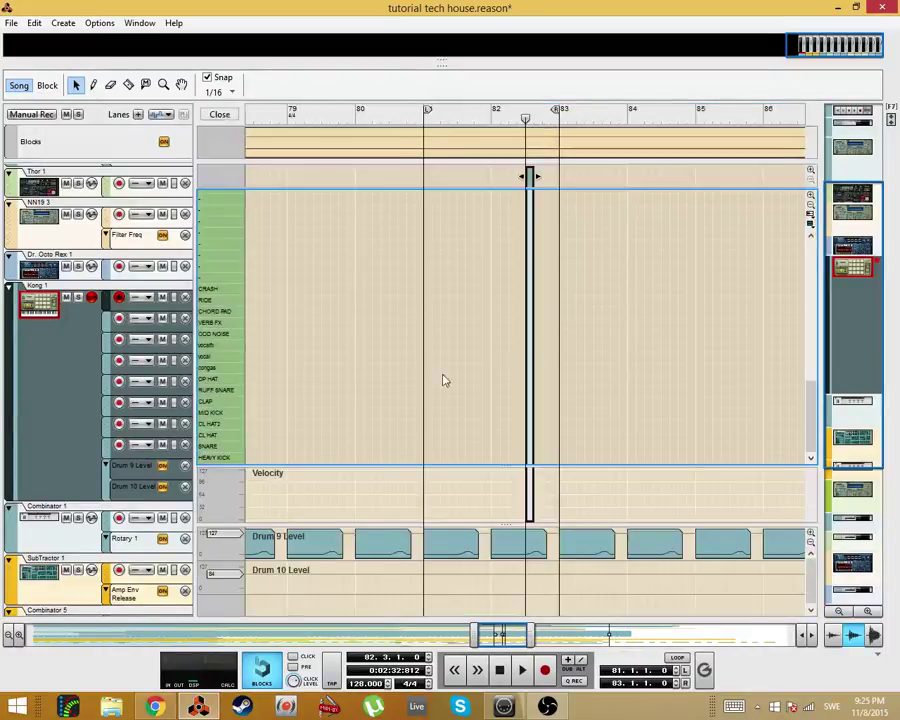
pyautogui.press('h')
pyautogui.press('h')
pyautogui.press('h')
pyautogui.press('h')
pyautogui.press('h')
pyautogui.press('h')
pyautogui.press('h')
pyautogui.press('h')
pyautogui.press('h')
pyautogui.press('h')
pyautogui.press('h')
pyautogui.press('h')
pyautogui.press('h')
pyautogui.press('h')
pyautogui.press('h')
pyautogui.press('h')
pyautogui.press('h')
pyautogui.press('w')
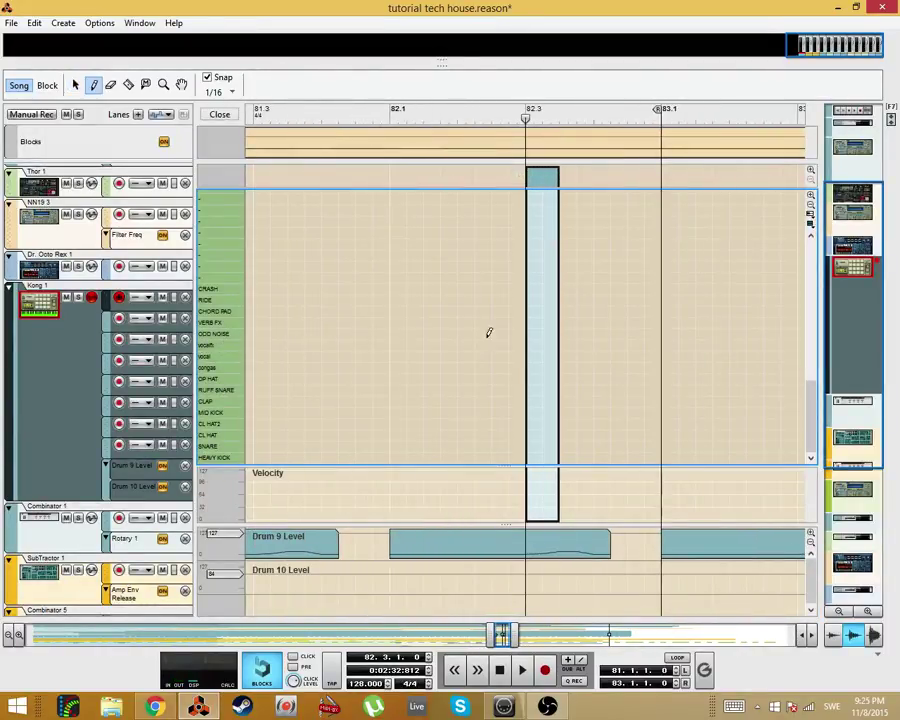
pyautogui.click(531, 343)
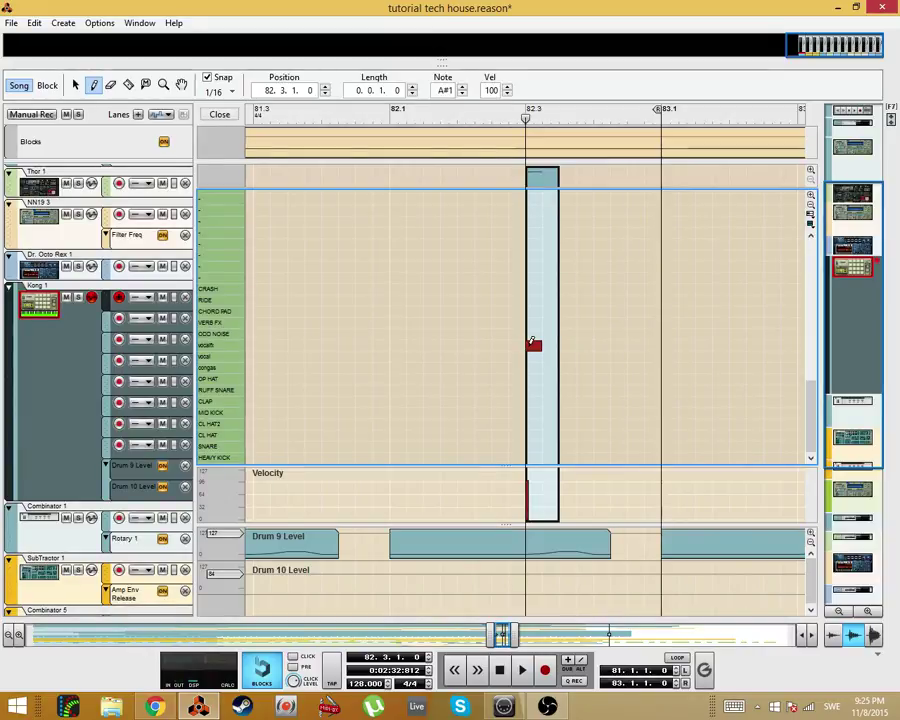
# Step: Play the loop from bar 81 to hear the new Kong note and leave the clip's note editing
pyautogui.press('KP_1')
pyautogui.press('space')
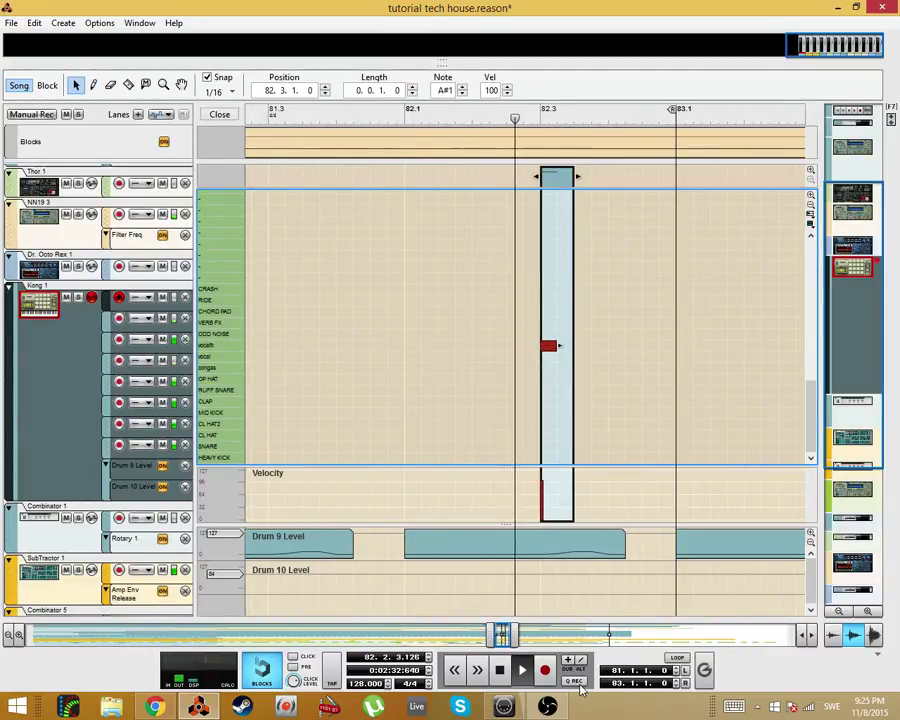
pyautogui.moveTo(499, 637)
pyautogui.mouseDown()
pyautogui.moveTo(596, 643)
pyautogui.moveTo(30, 636)
pyautogui.moveTo(492, 650)
pyautogui.mouseUp()
pyautogui.press('Escape')
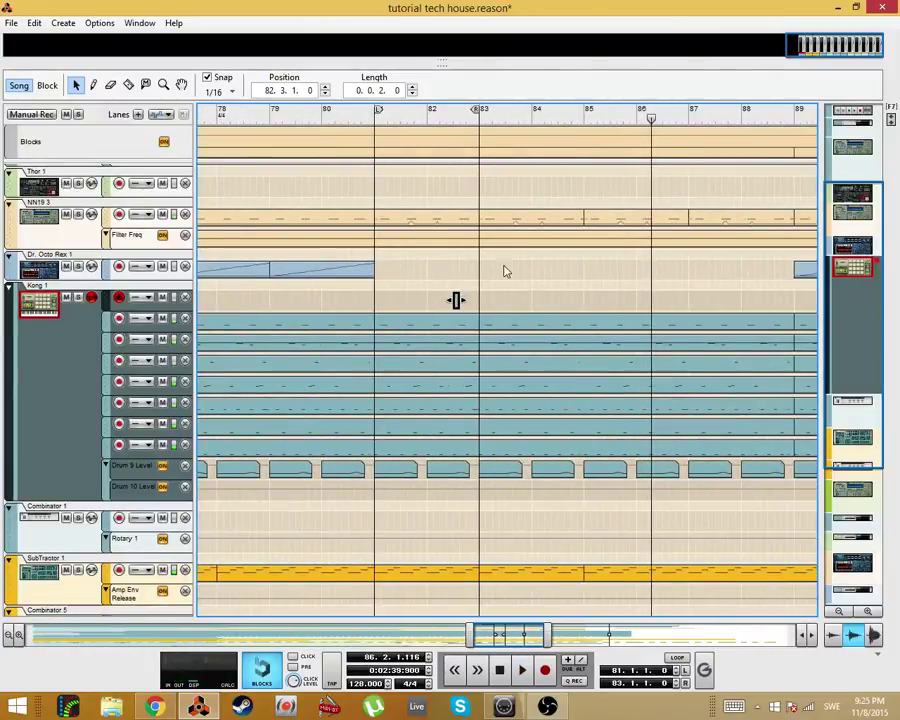
# Step: Copy the Kong 1 vocal clip to 81.3 and play from bar 81 with looping enabled
pyautogui.click(377, 113)
pyautogui.press('space')
pyautogui.moveTo(498, 310); pyautogui.dragTo(421, 305)
pyautogui.press('space')
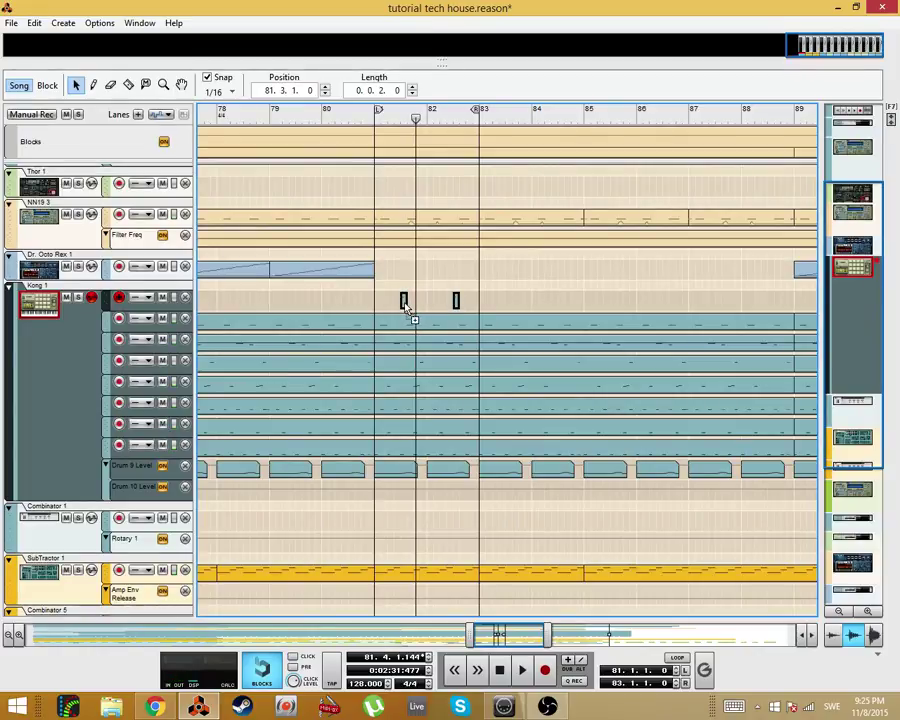
pyautogui.moveTo(380, 121); pyautogui.dragTo(374, 122)
pyautogui.press('space')
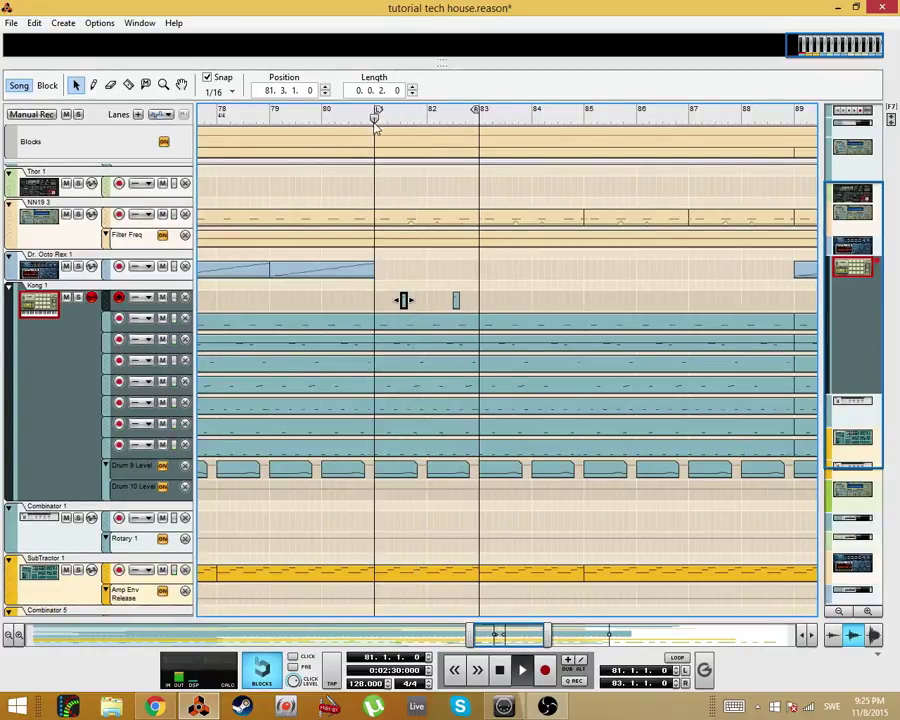
pyautogui.press('l')
# Step: Copy both Kong 1 vocal clips to start at 83.3 and extend the loop end to bar 85
pyautogui.moveTo(510, 257); pyautogui.dragTo(402, 296)
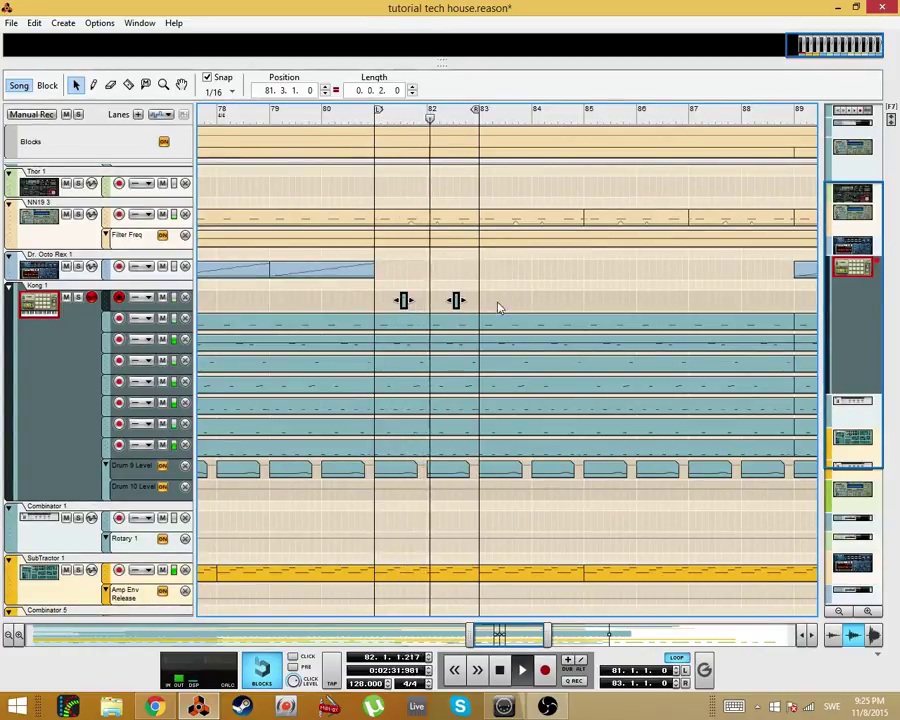
pyautogui.moveTo(506, 309)
pyautogui.mouseDown()
pyautogui.moveTo(398, 294)
pyautogui.moveTo(528, 300)
pyautogui.moveTo(512, 321)
pyautogui.mouseUp()
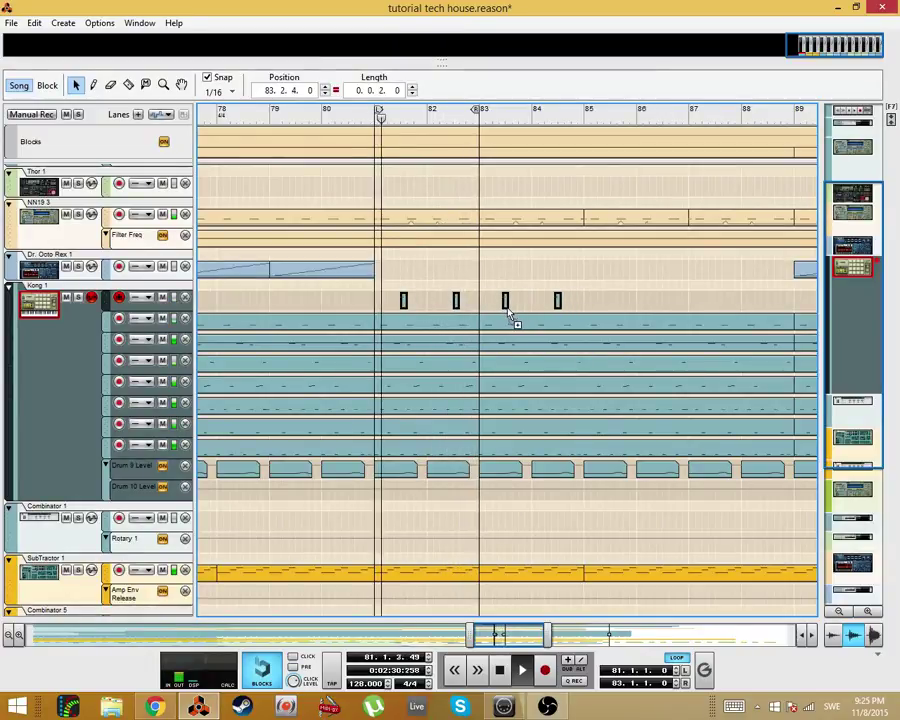
pyautogui.keyDown('alt'); pyautogui.click(587, 114); pyautogui.keyUp('alt')
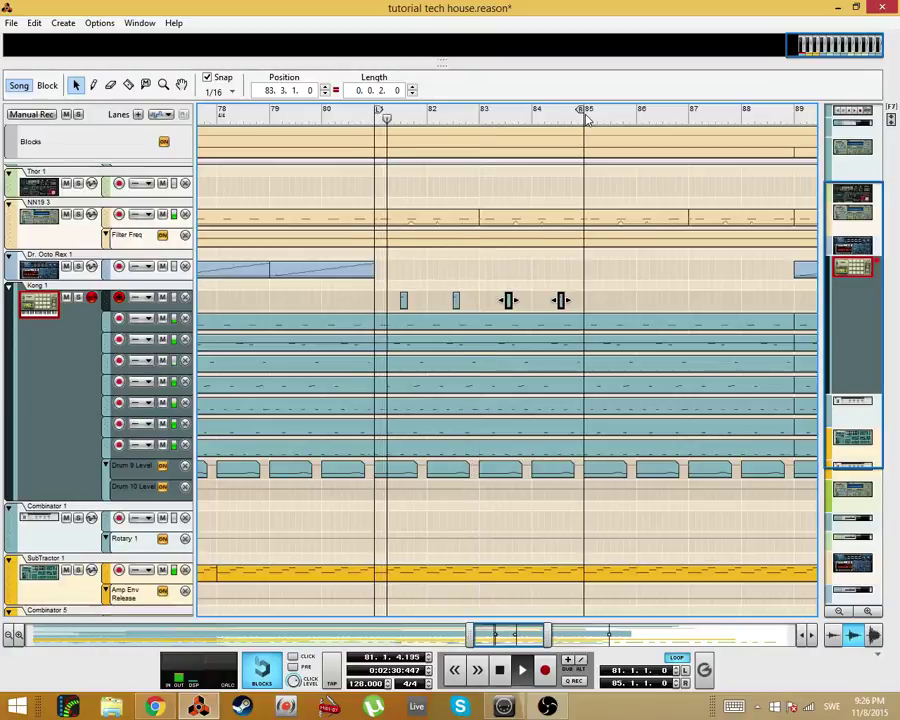
# Step: Extend the loop end to bar 89 and copy the four Kong 1 vocal clips to start at 85.3
pyautogui.moveTo(587, 118); pyautogui.dragTo(797, 130)
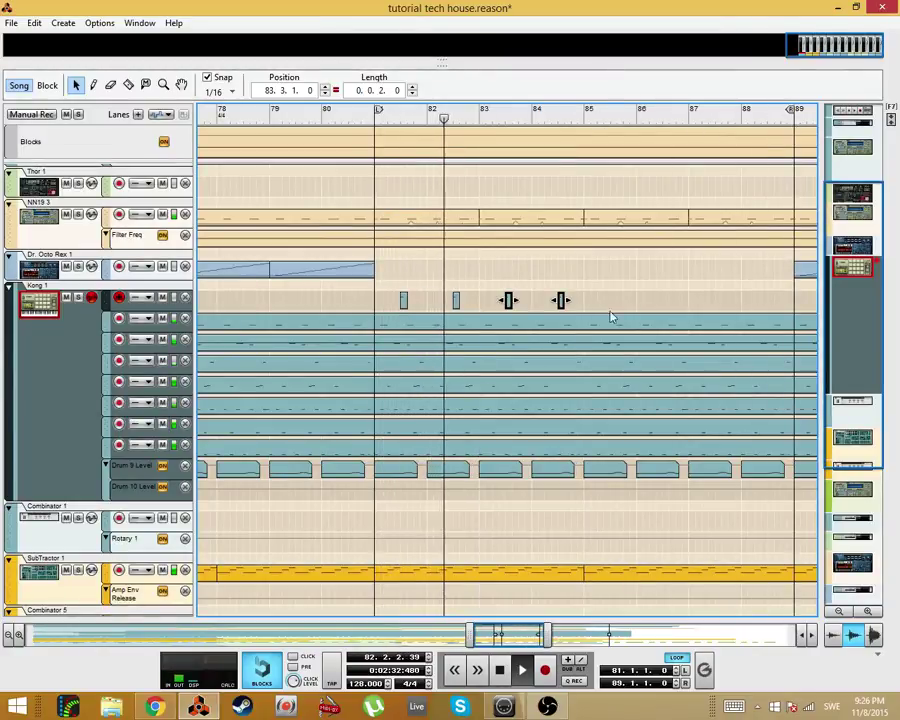
pyautogui.moveTo(585, 312); pyautogui.dragTo(614, 316)
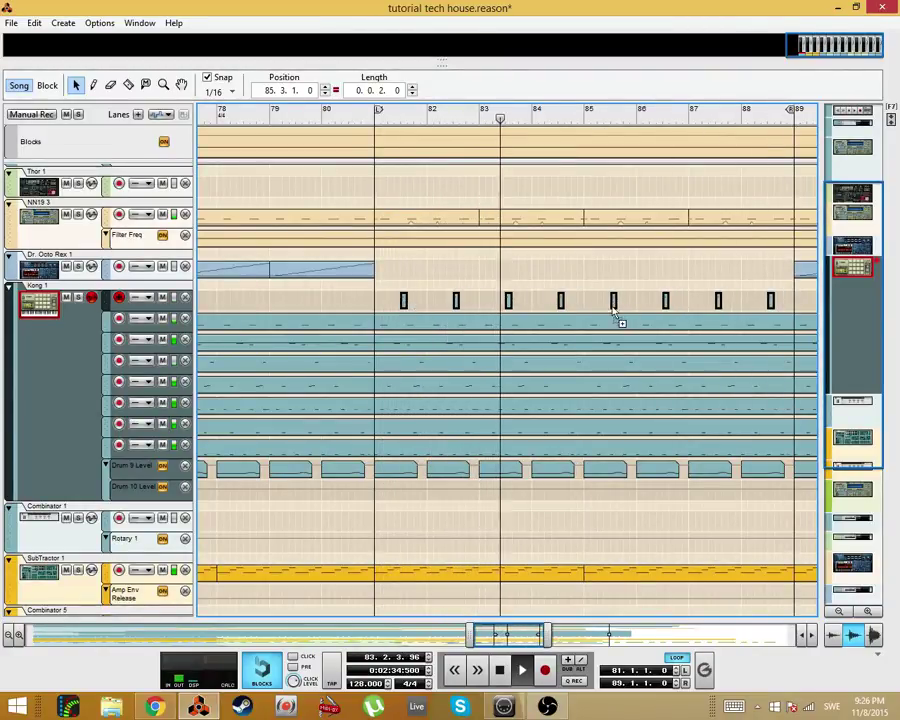
pyautogui.click(624, 269)
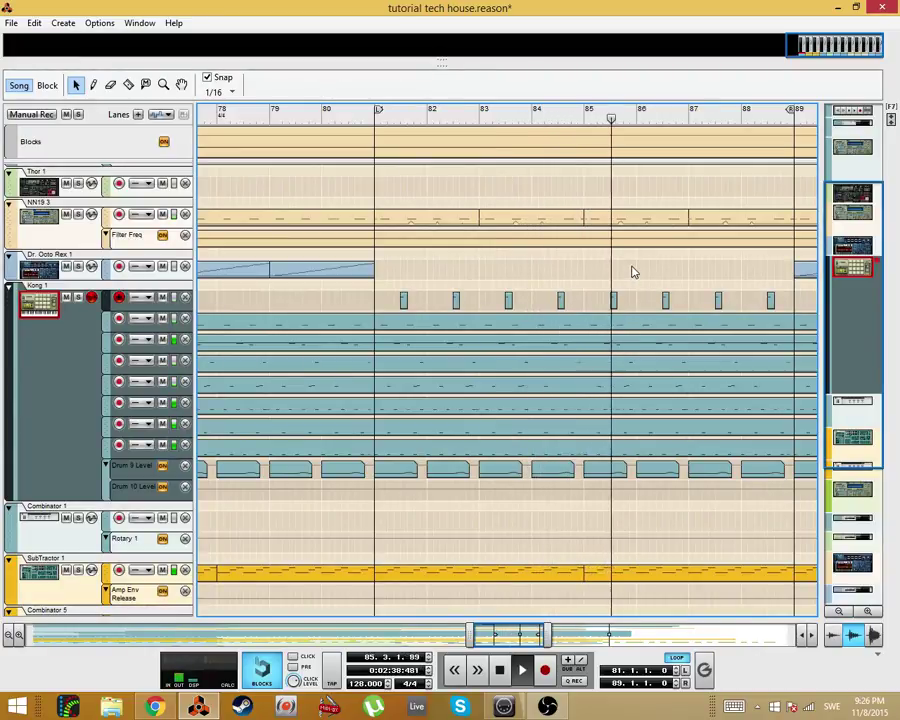
pyautogui.click(548, 240)
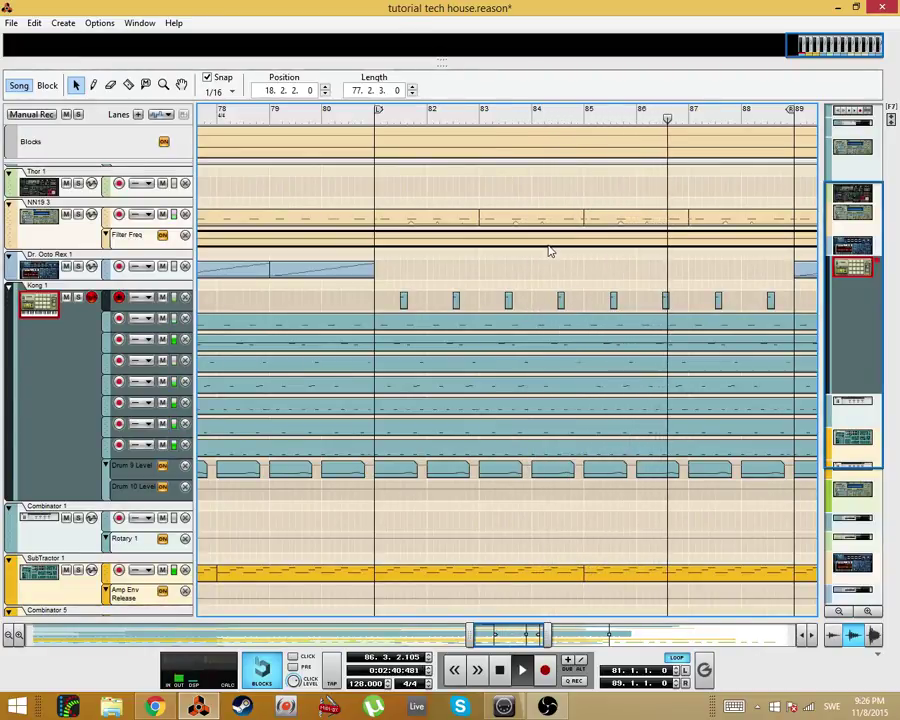
pyautogui.moveTo(476, 197); pyautogui.dragTo(717, 221)
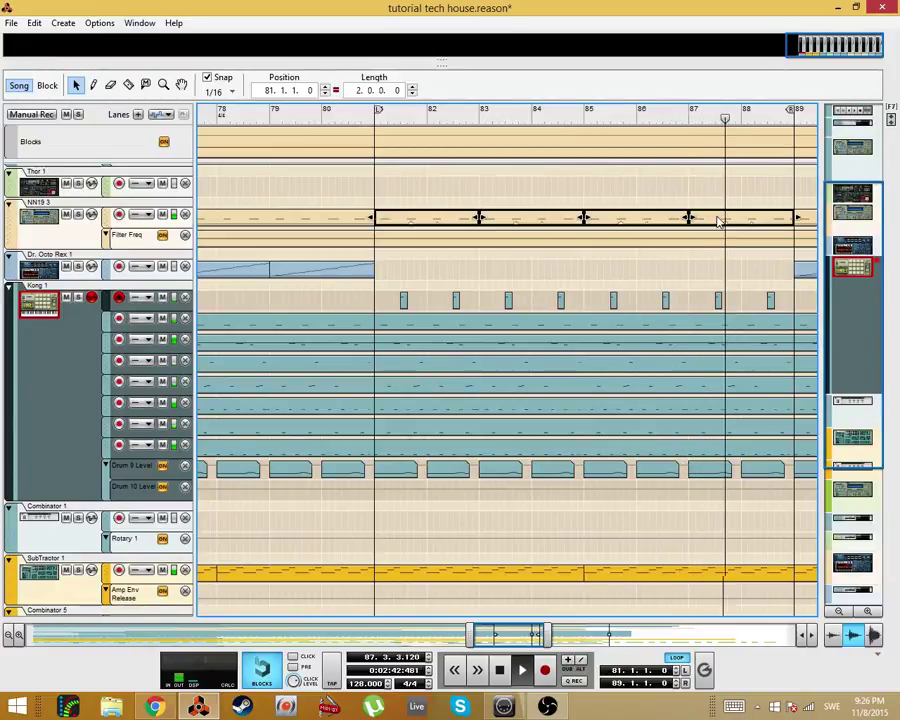
pyautogui.rightClick(717, 221)
pyautogui.click(726, 518)
pyautogui.click(607, 243)
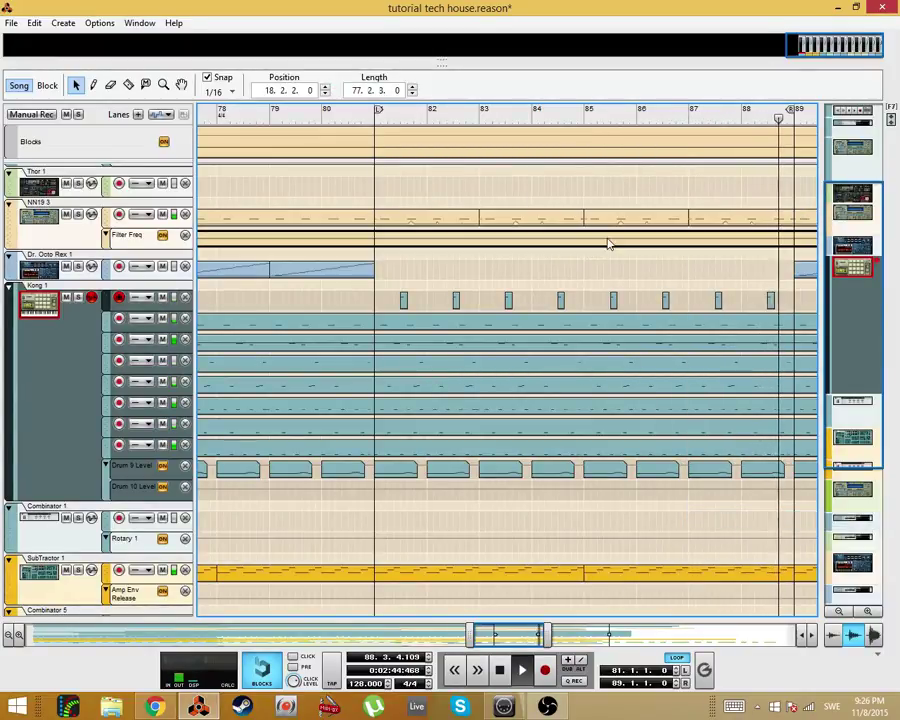
pyautogui.click(615, 269)
pyautogui.click(612, 266)
pyautogui.hotkey('ctrl', 'z')
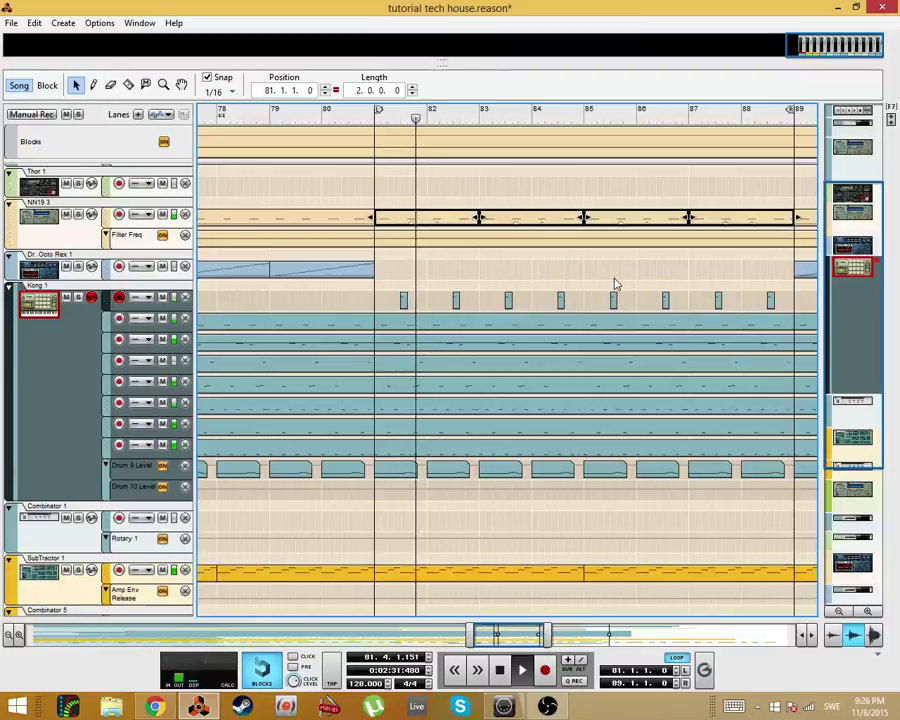
# Step: Bring up the rack and load Room Reverb as the first effect of Kong's drum 11
pyautogui.click(616, 276)
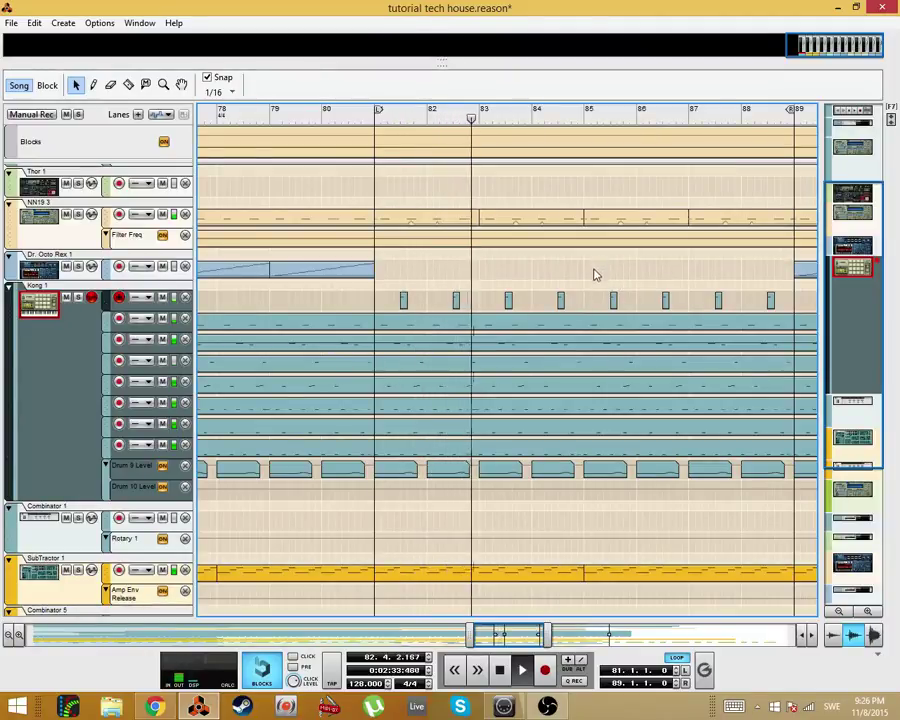
pyautogui.press('F5')
pyautogui.press('F6')
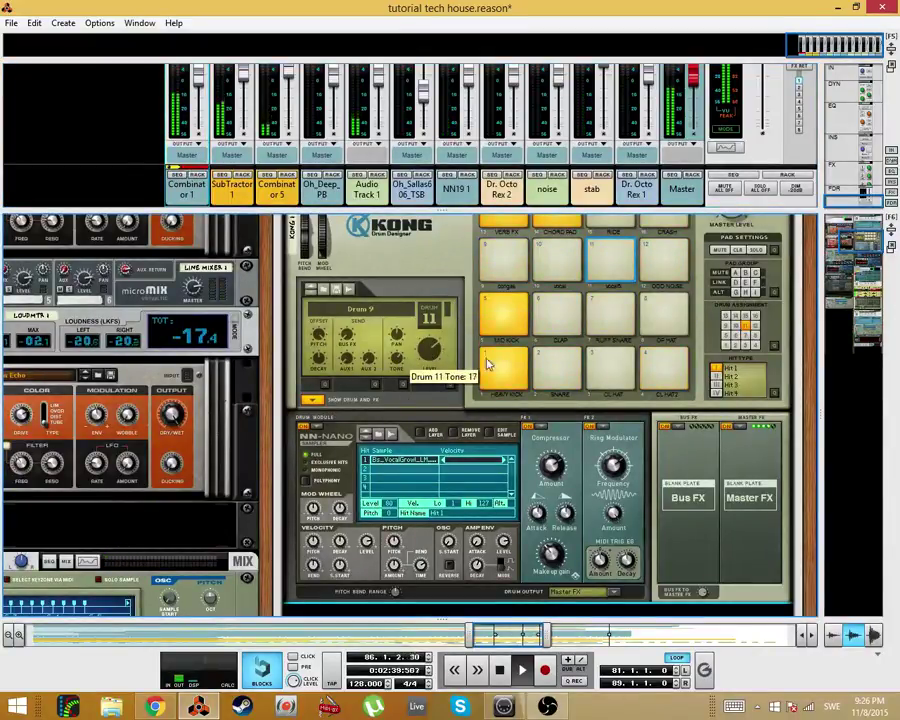
pyautogui.click(547, 430)
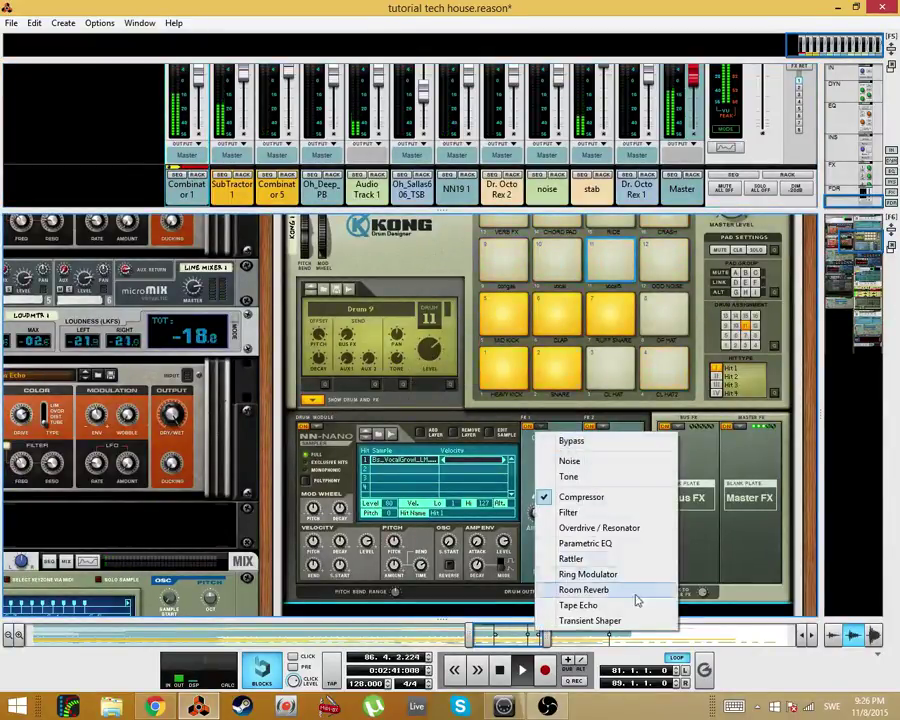
pyautogui.click(580, 601)
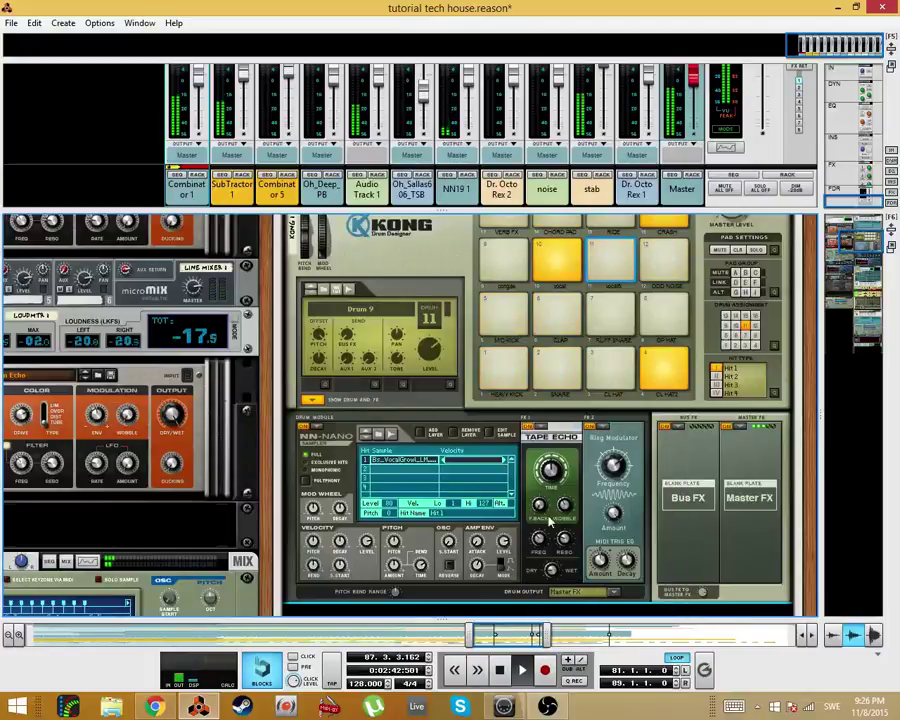
pyautogui.click(530, 420)
pyautogui.click(576, 584)
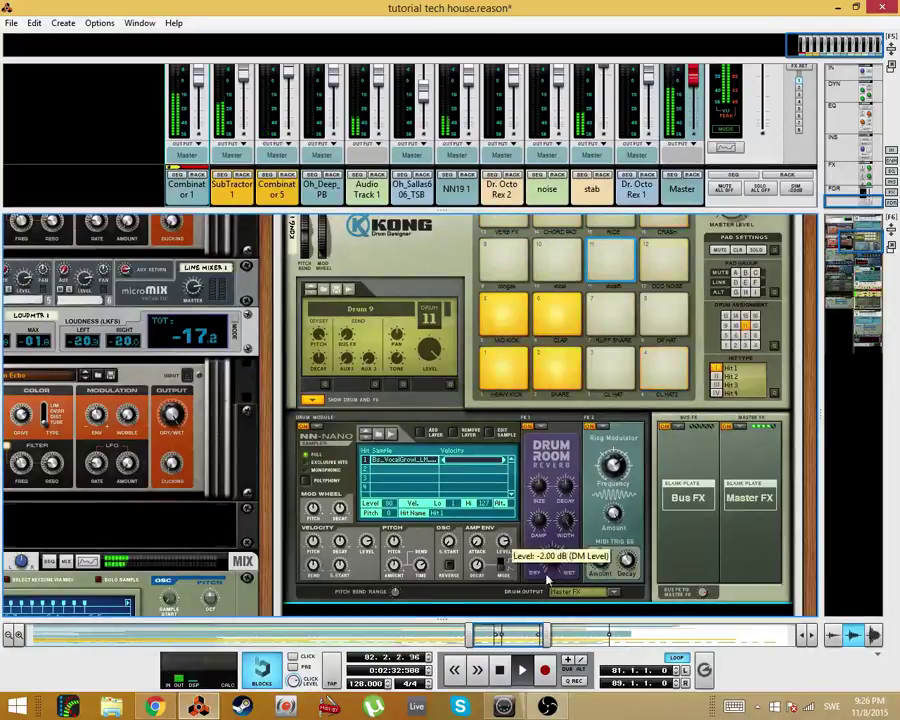
# Step: Adjust the amp envelope decay and the Ring Modulator frequency for the vocal growl sample on drum 11
pyautogui.scroll(-1, 510, 575)
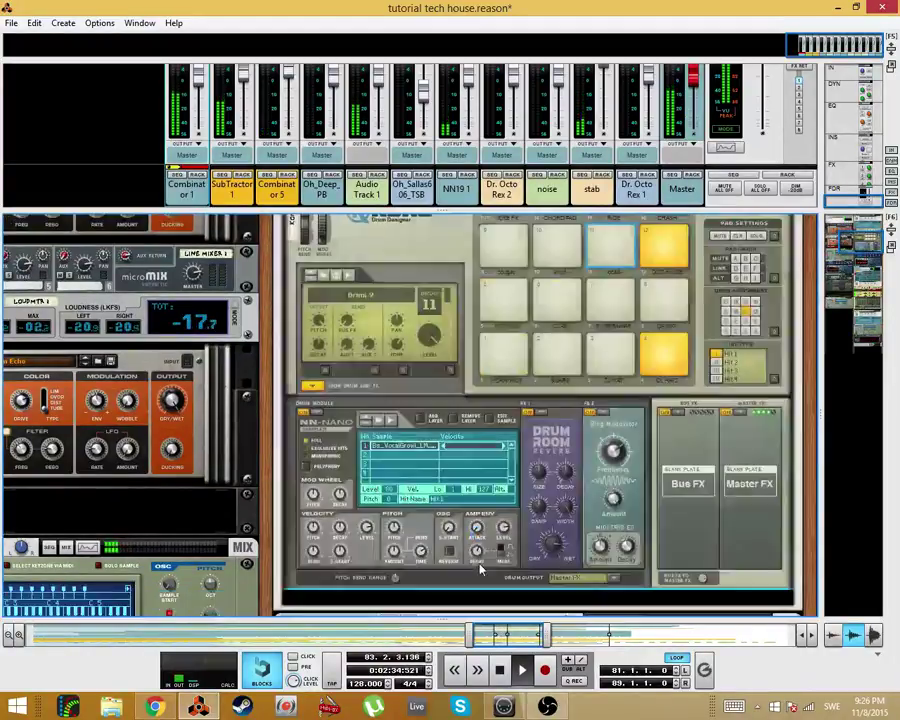
pyautogui.moveTo(481, 550); pyautogui.dragTo(528, 596)
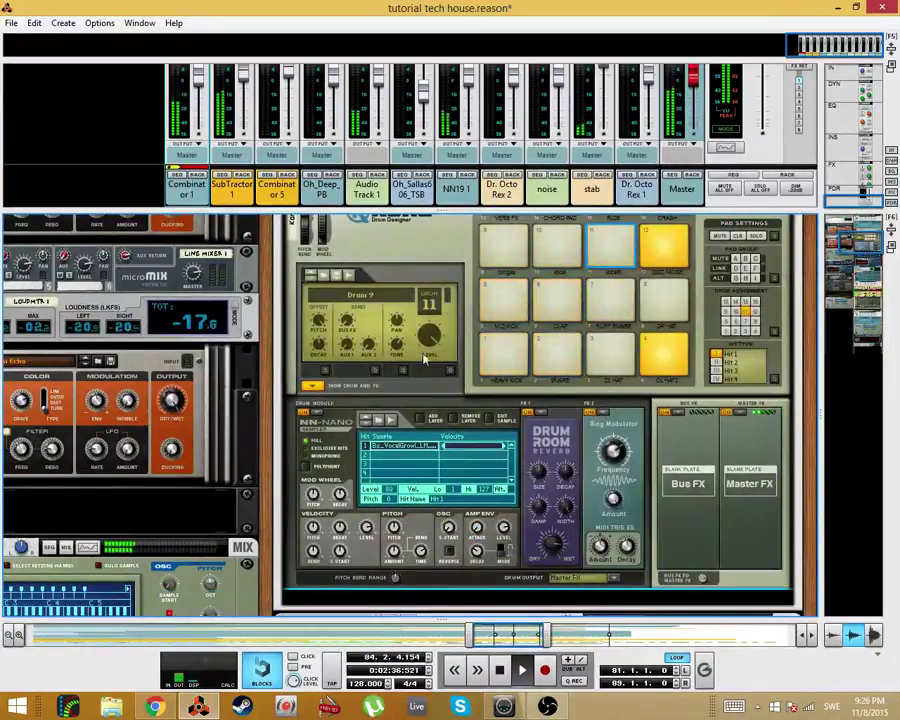
pyautogui.moveTo(474, 561); pyautogui.dragTo(508, 513)
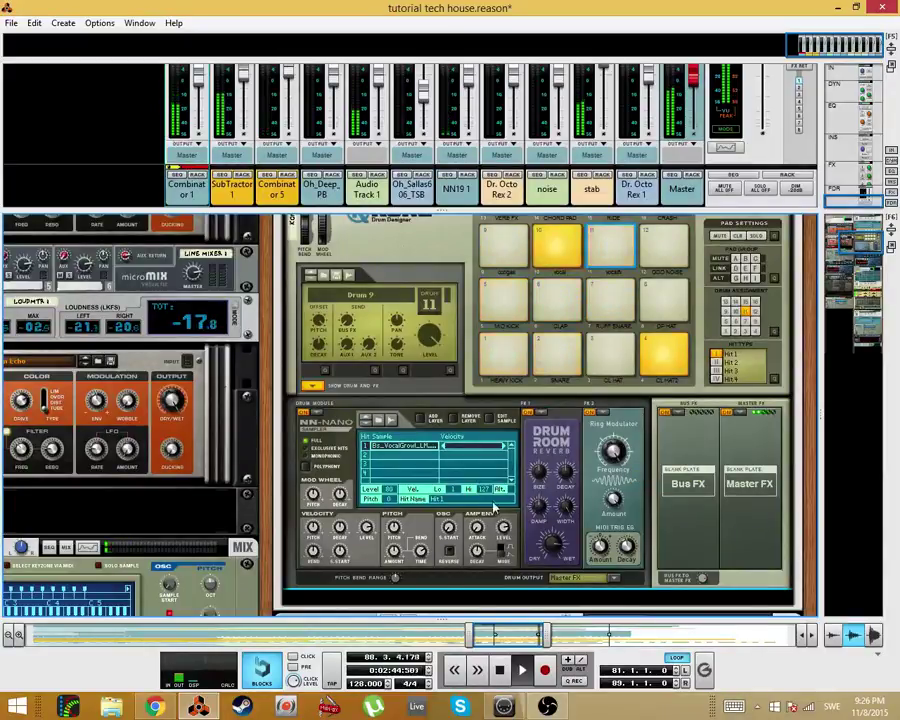
pyautogui.moveTo(608, 470); pyautogui.dragTo(650, 497)
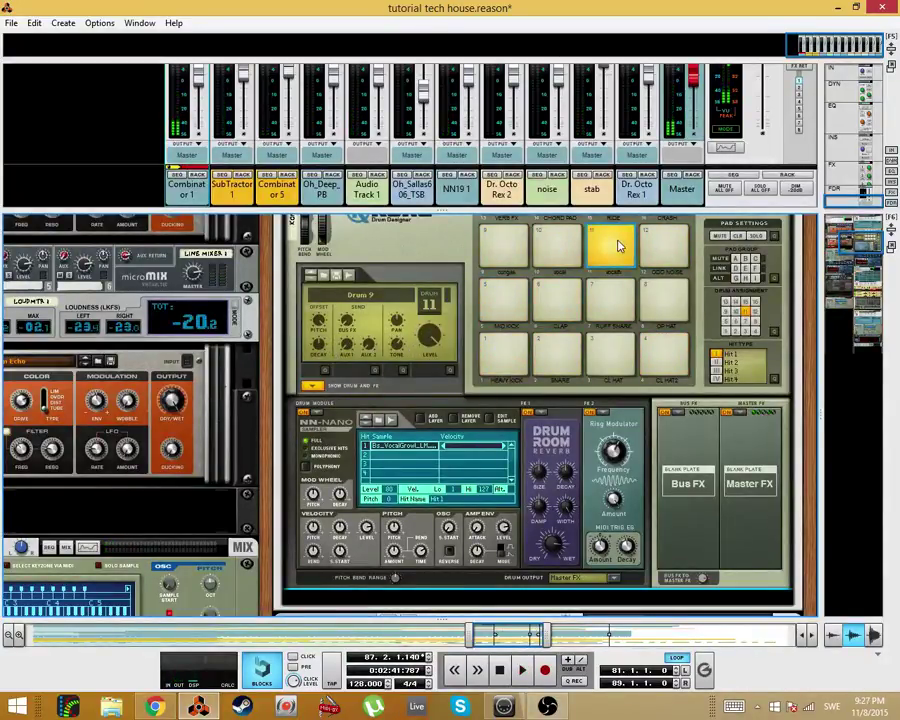
# Step: Return to the full sequencer view and move the song's end marker out beyond bar 121
pyautogui.press('F7')
pyautogui.press('F6')
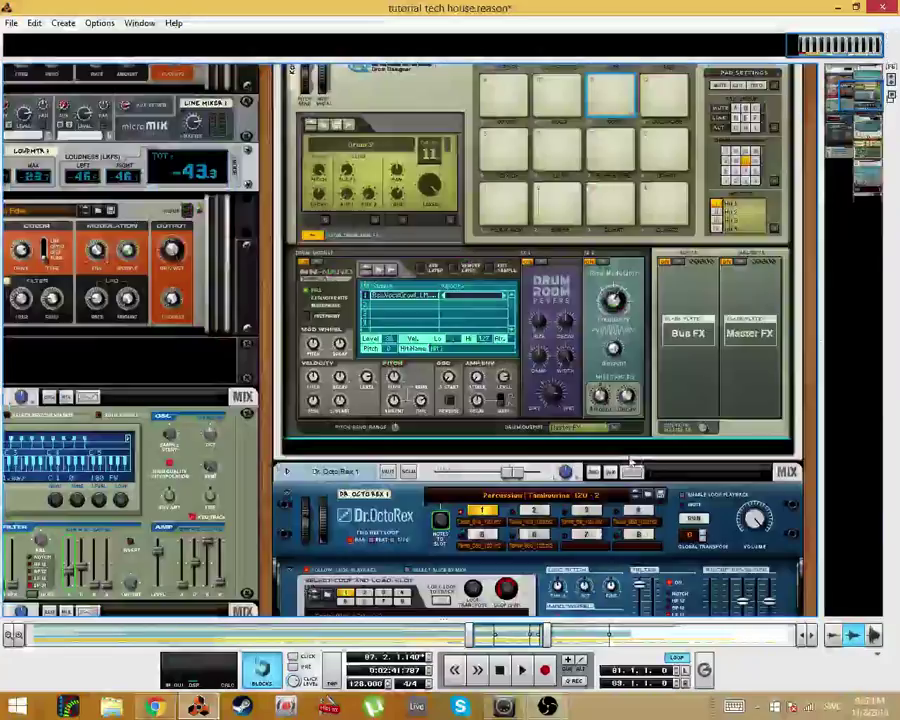
pyautogui.press('F7')
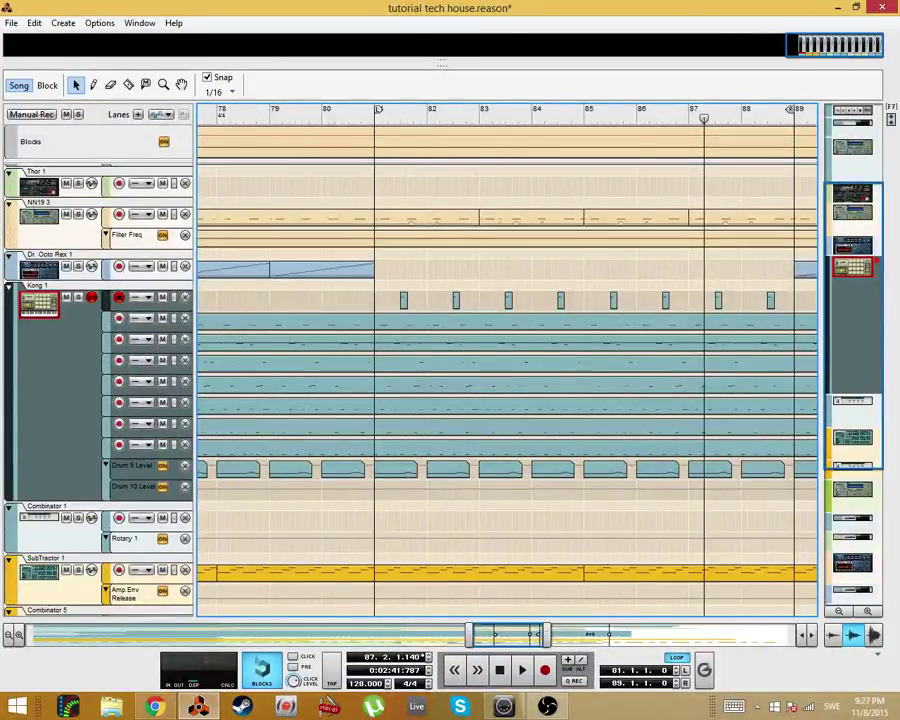
pyautogui.moveTo(547, 634); pyautogui.dragTo(727, 634)
pyautogui.scroll(3, 457, 220)
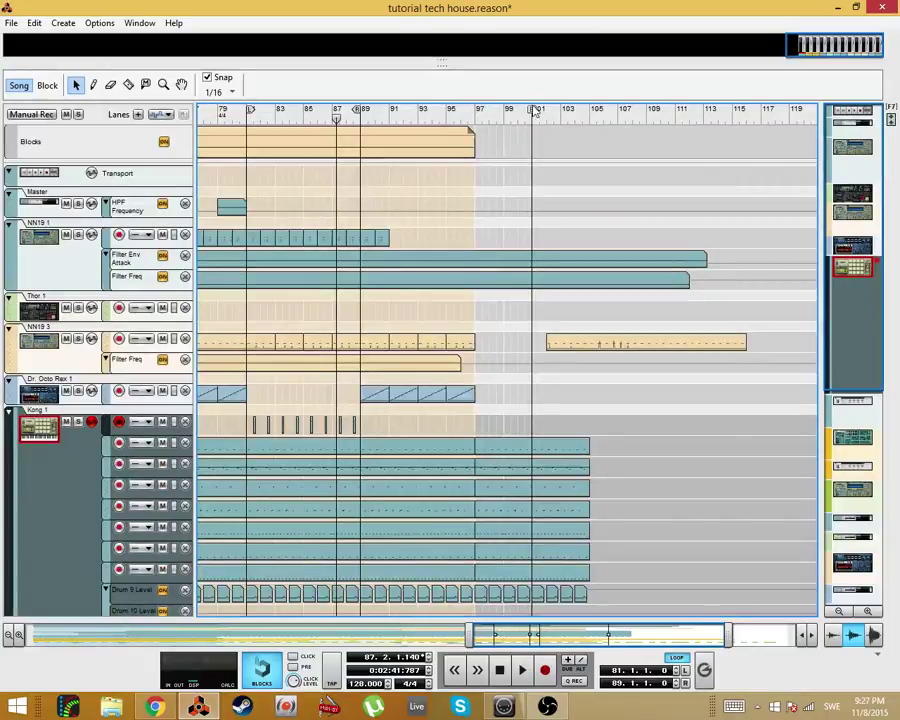
pyautogui.moveTo(532, 110)
pyautogui.mouseDown()
pyautogui.moveTo(880, 150)
pyautogui.moveTo(882, 160)
pyautogui.mouseUp()
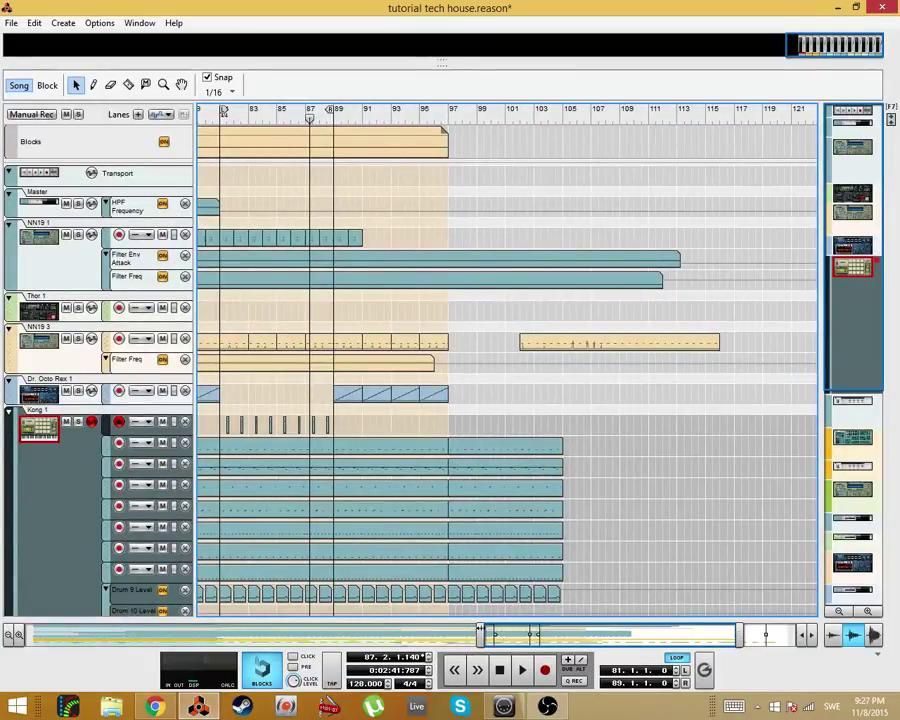
pyautogui.moveTo(481, 634); pyautogui.dragTo(35, 634)
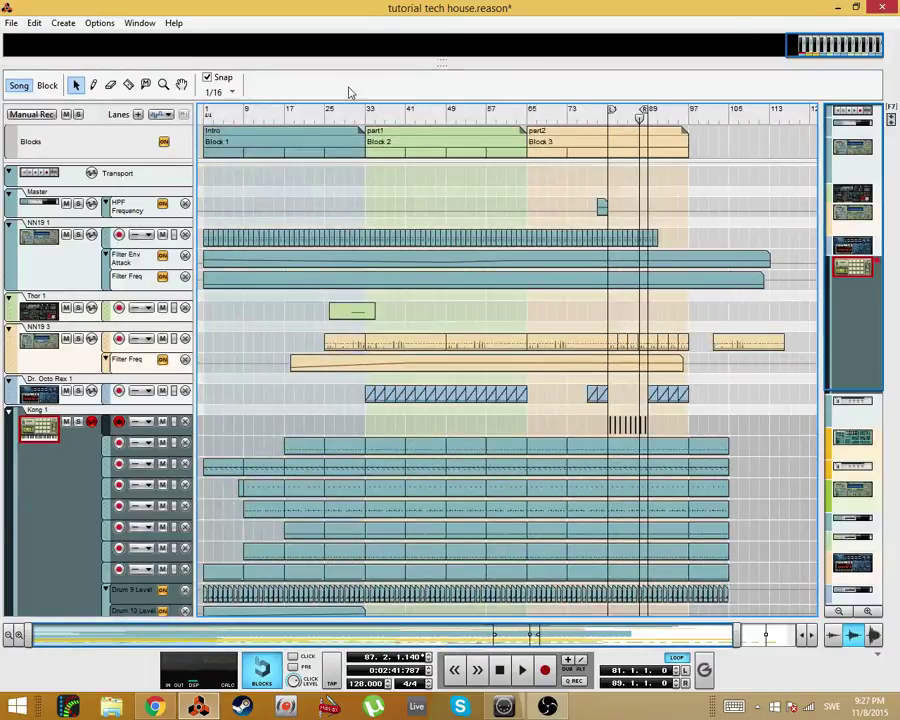